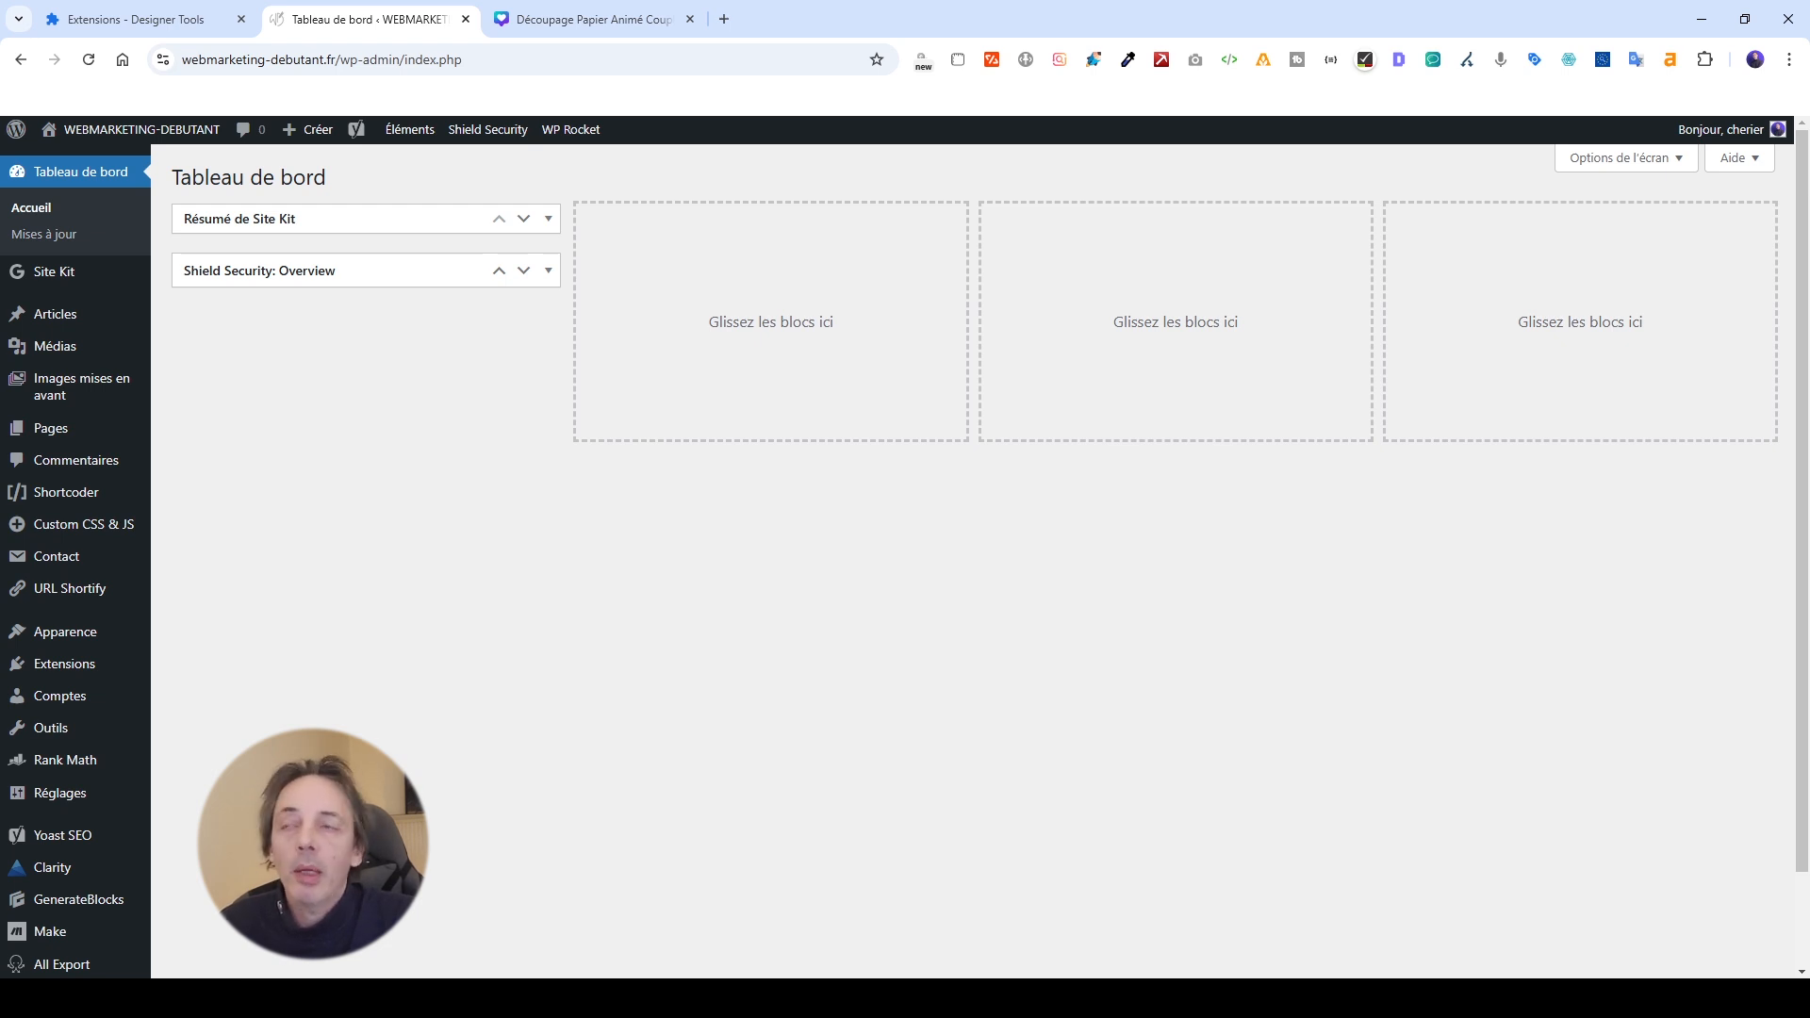
Switch to the Canva Saint-Valentin design and display its elements library.
{"action": "left_click", "coordinate": [566, 17]}
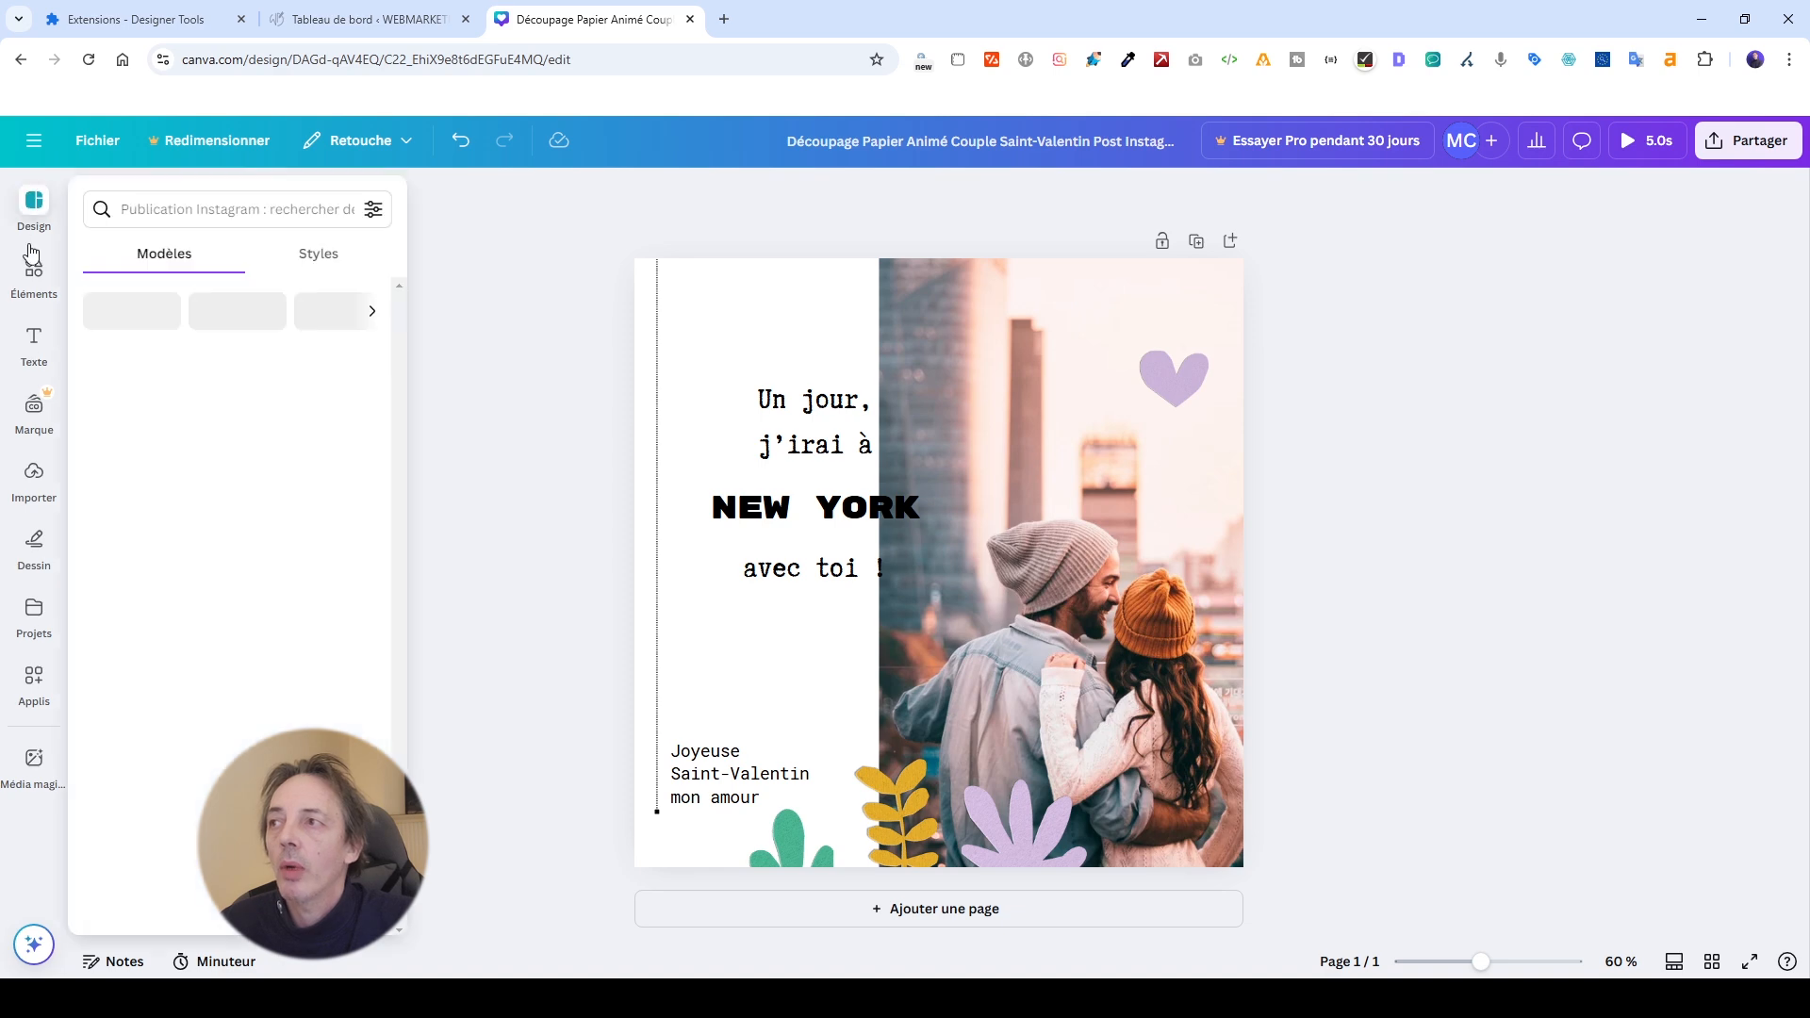
{"action": "left_click", "coordinate": [35, 275]}
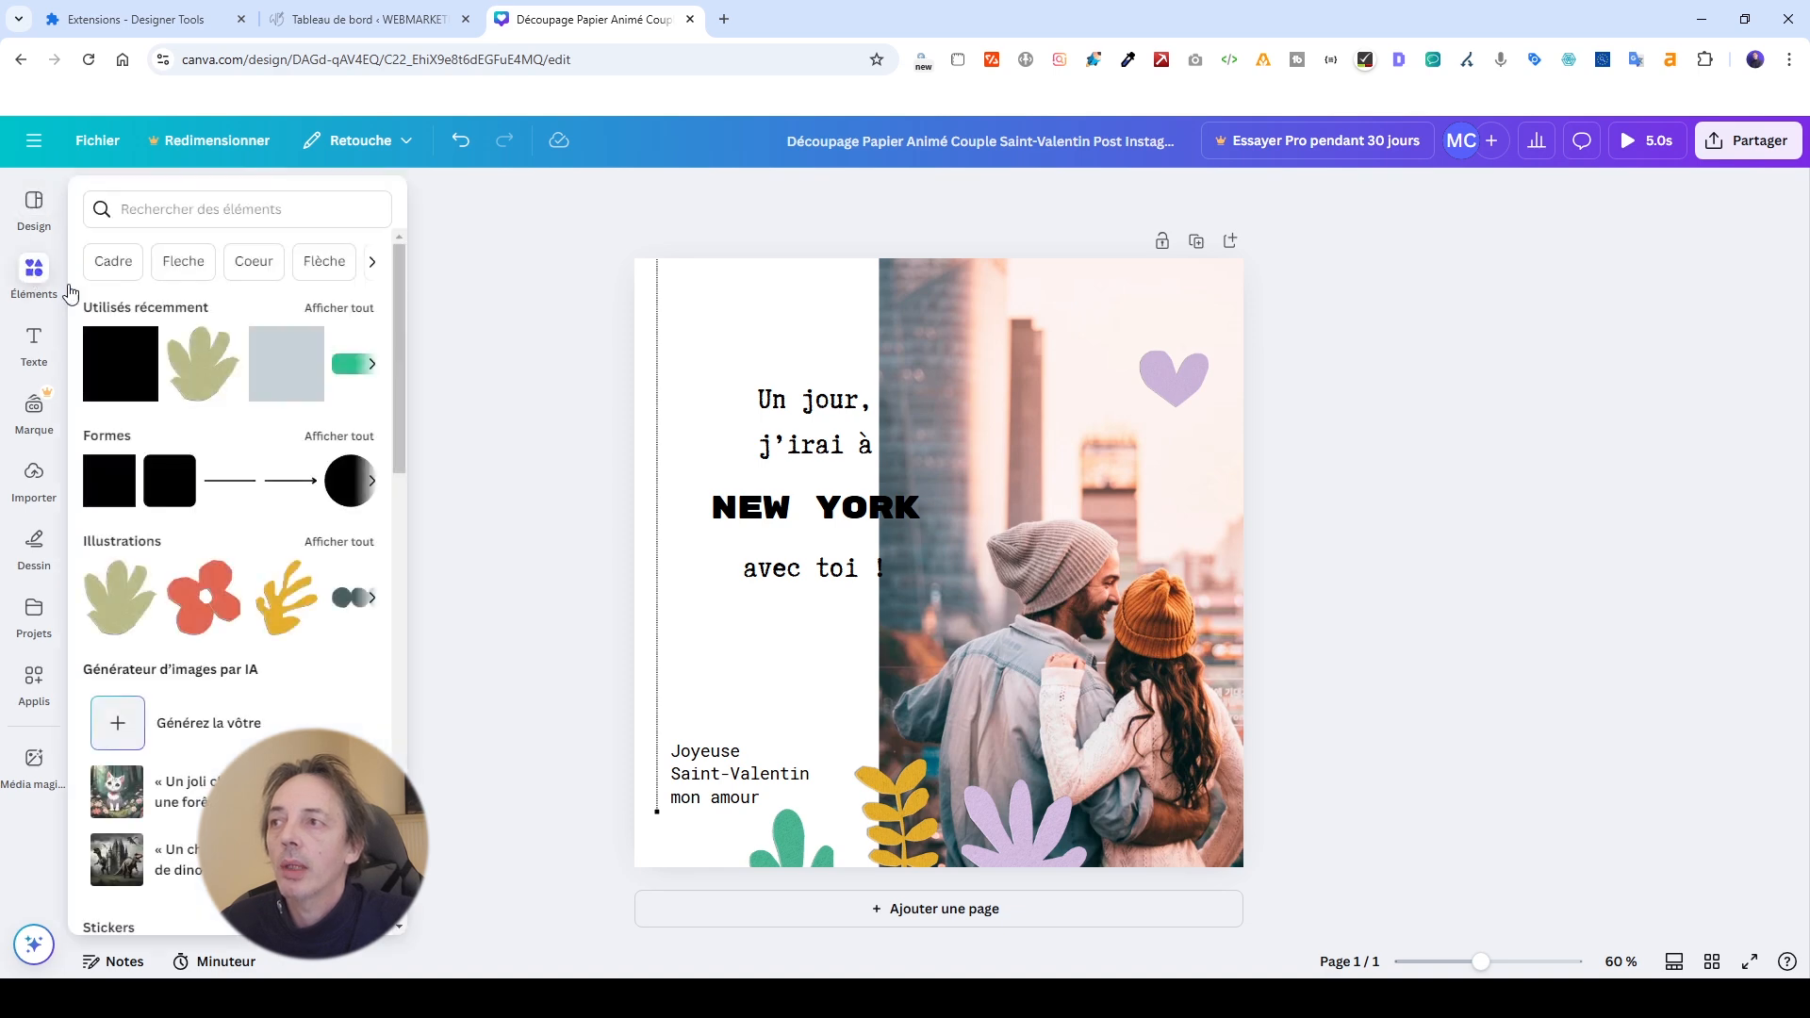
Try out the green leaf illustration, shrunk and placed in the design's upper-left corner, and delete it.
{"action": "left_click", "coordinate": [209, 363]}
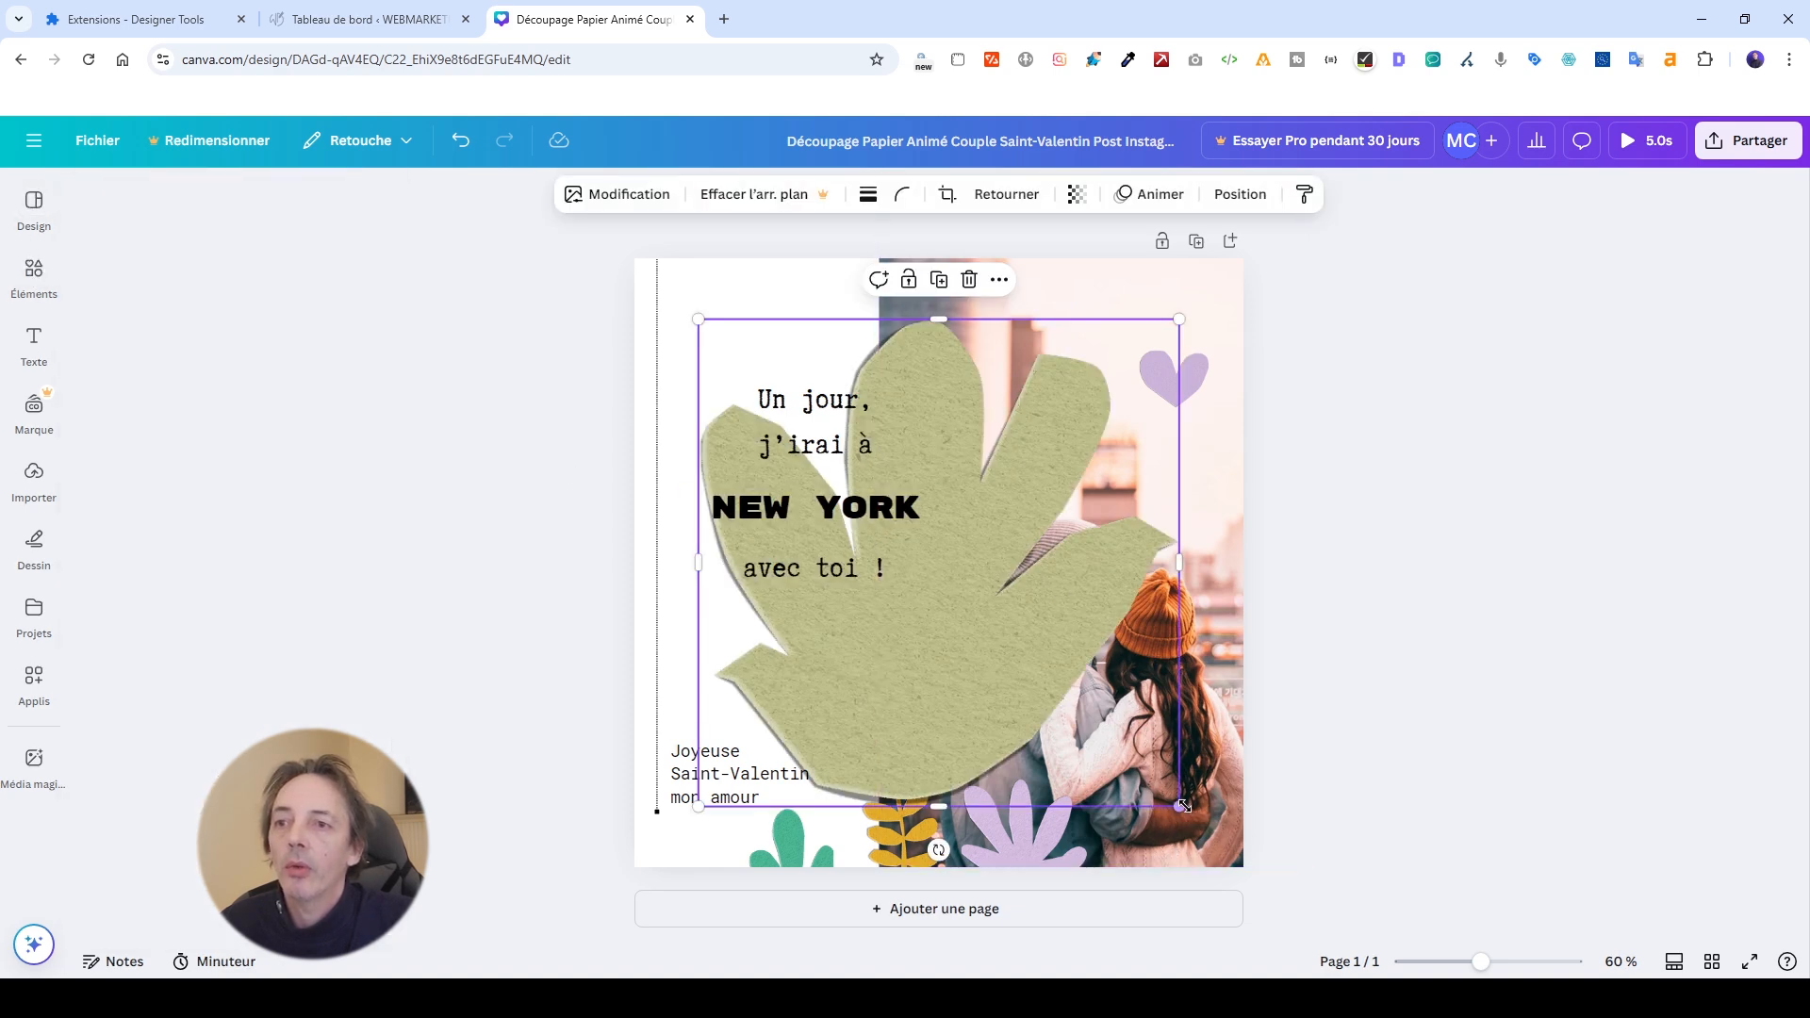
{"action": "left_click_drag", "start_coordinate": [1178, 806], "coordinate": [895, 519]}
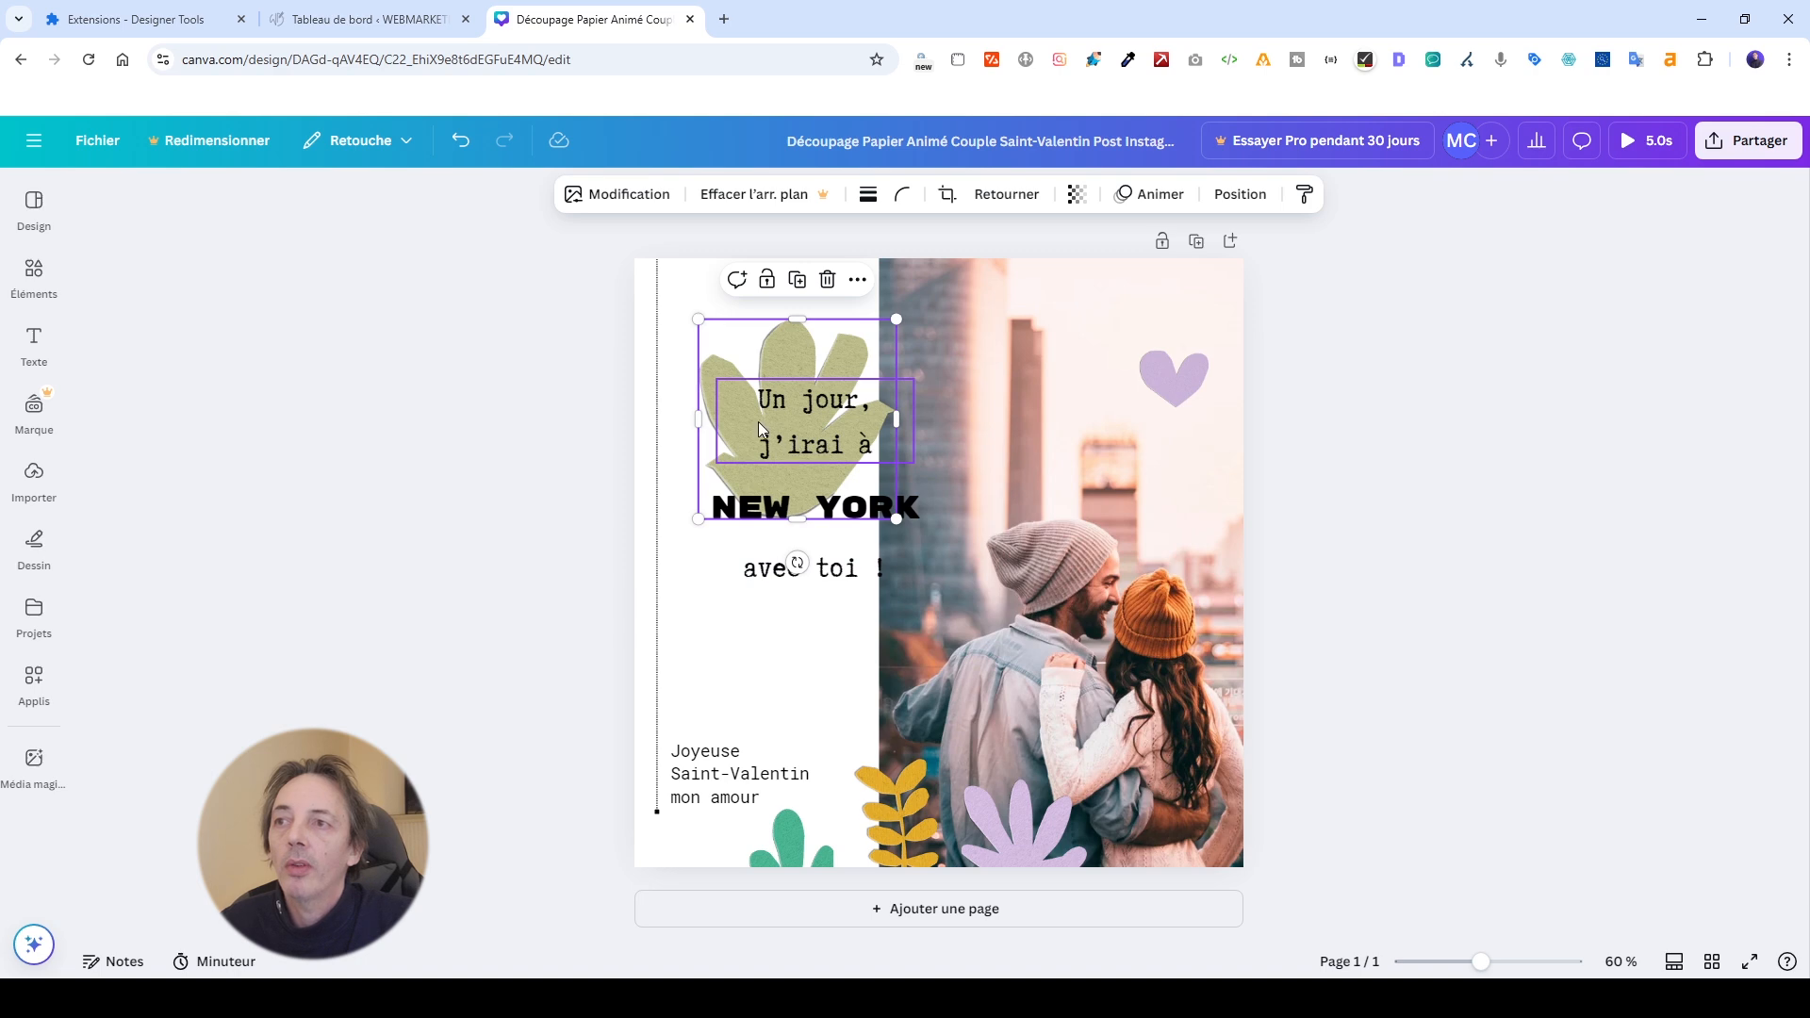
{"action": "left_click_drag", "start_coordinate": [707, 377], "coordinate": [656, 321]}
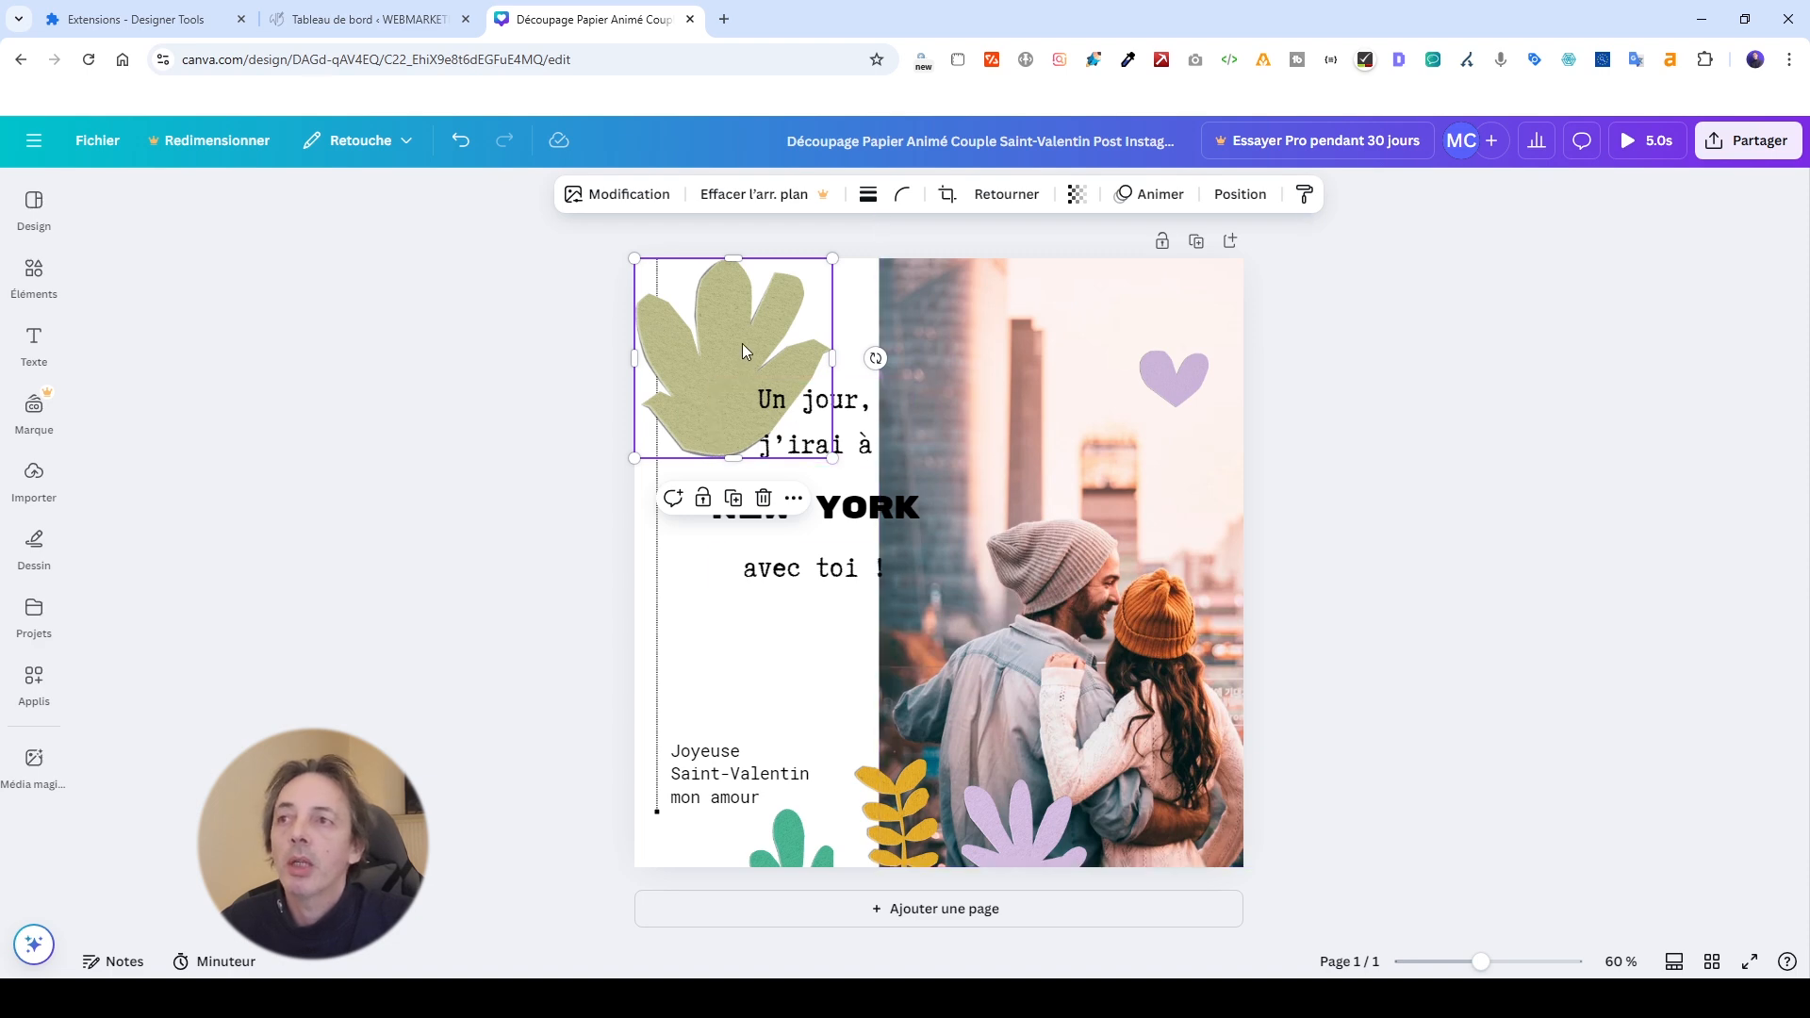
{"action": "key", "text": "Delete"}
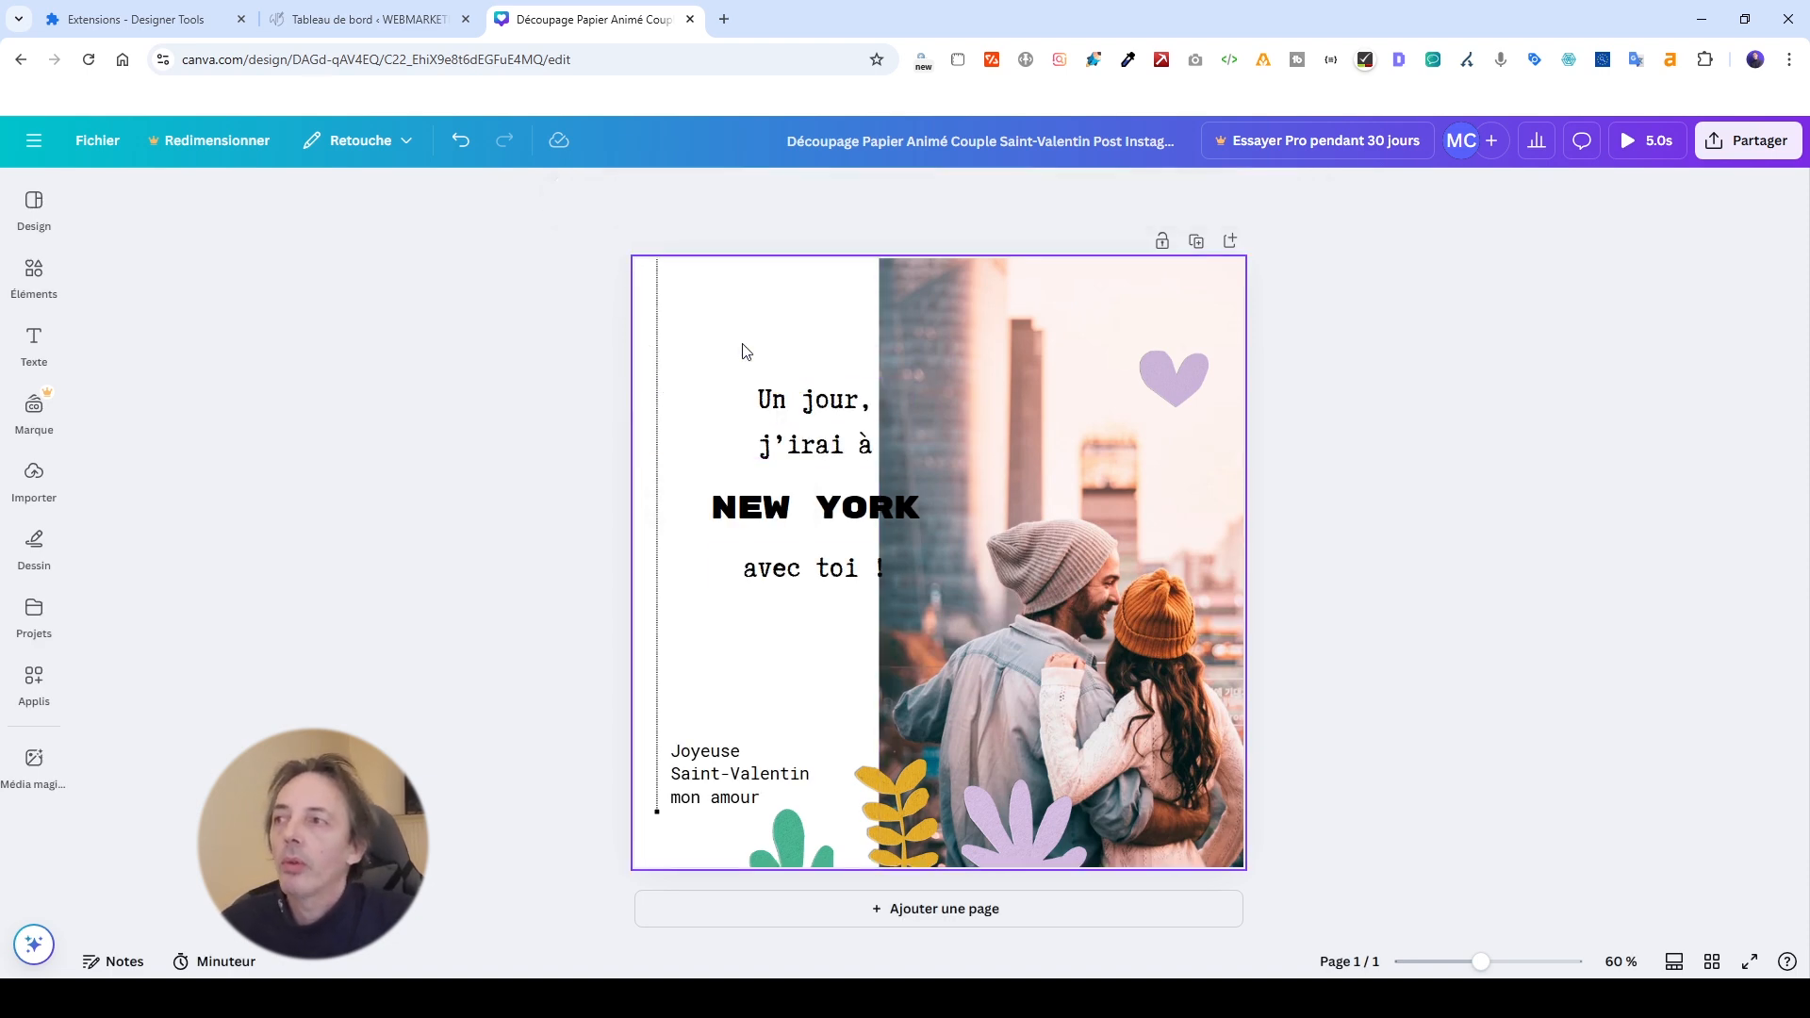
{"action": "left_click", "coordinate": [33, 479]}
{"action": "left_click", "coordinate": [34, 614]}
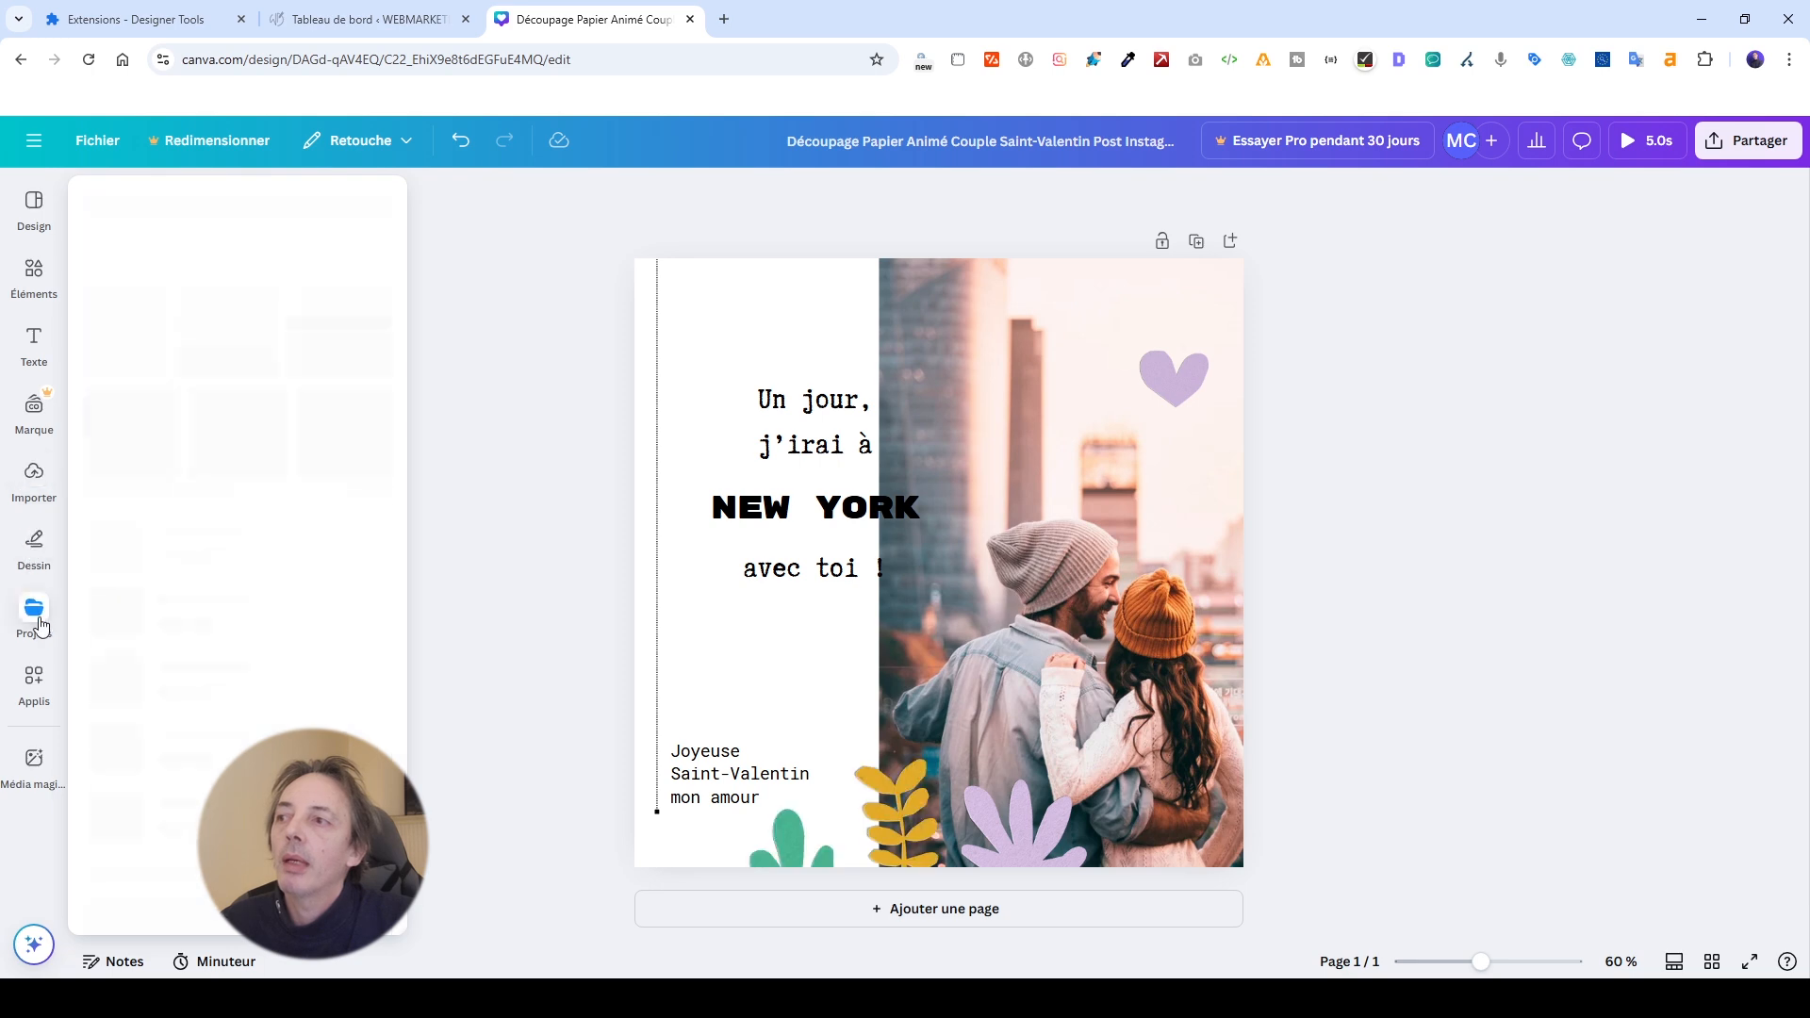
{"action": "left_click", "coordinate": [34, 476]}
{"action": "left_click", "coordinate": [34, 409]}
{"action": "left_click", "coordinate": [34, 342]}
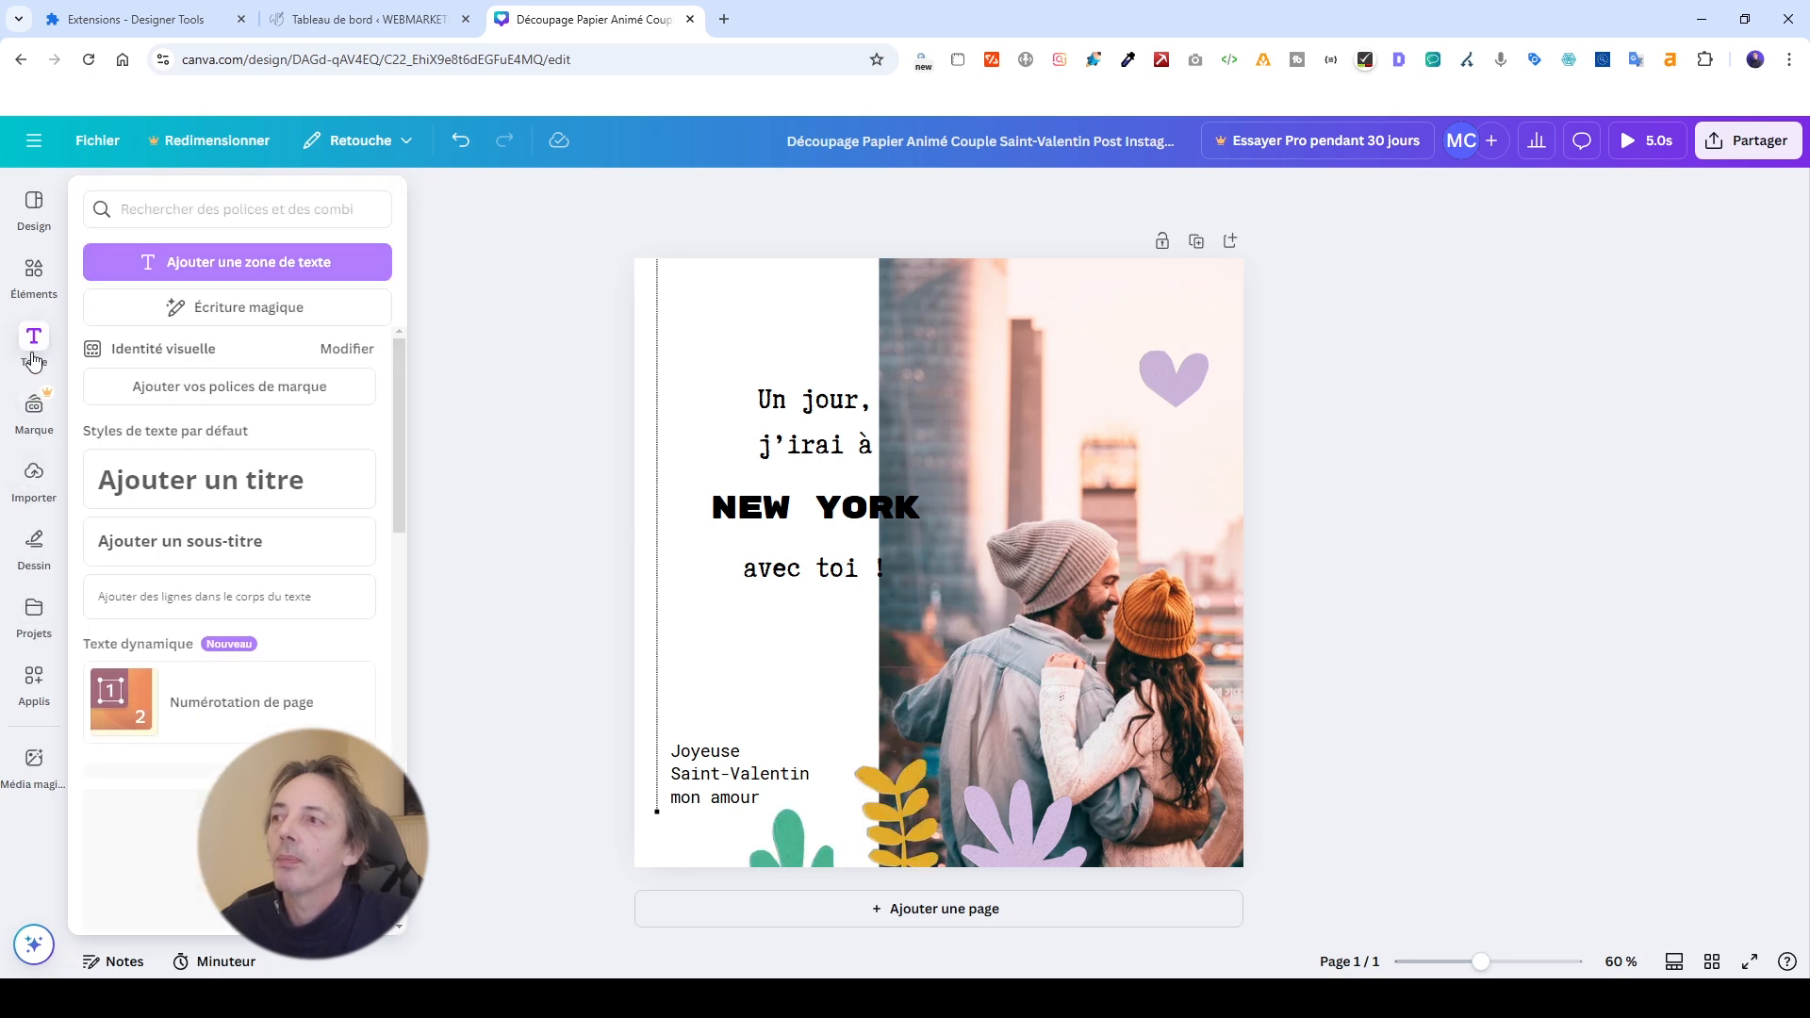
Add a square shape from the elements and enlarge it until it covers the whole design.
{"action": "left_click", "coordinate": [34, 266]}
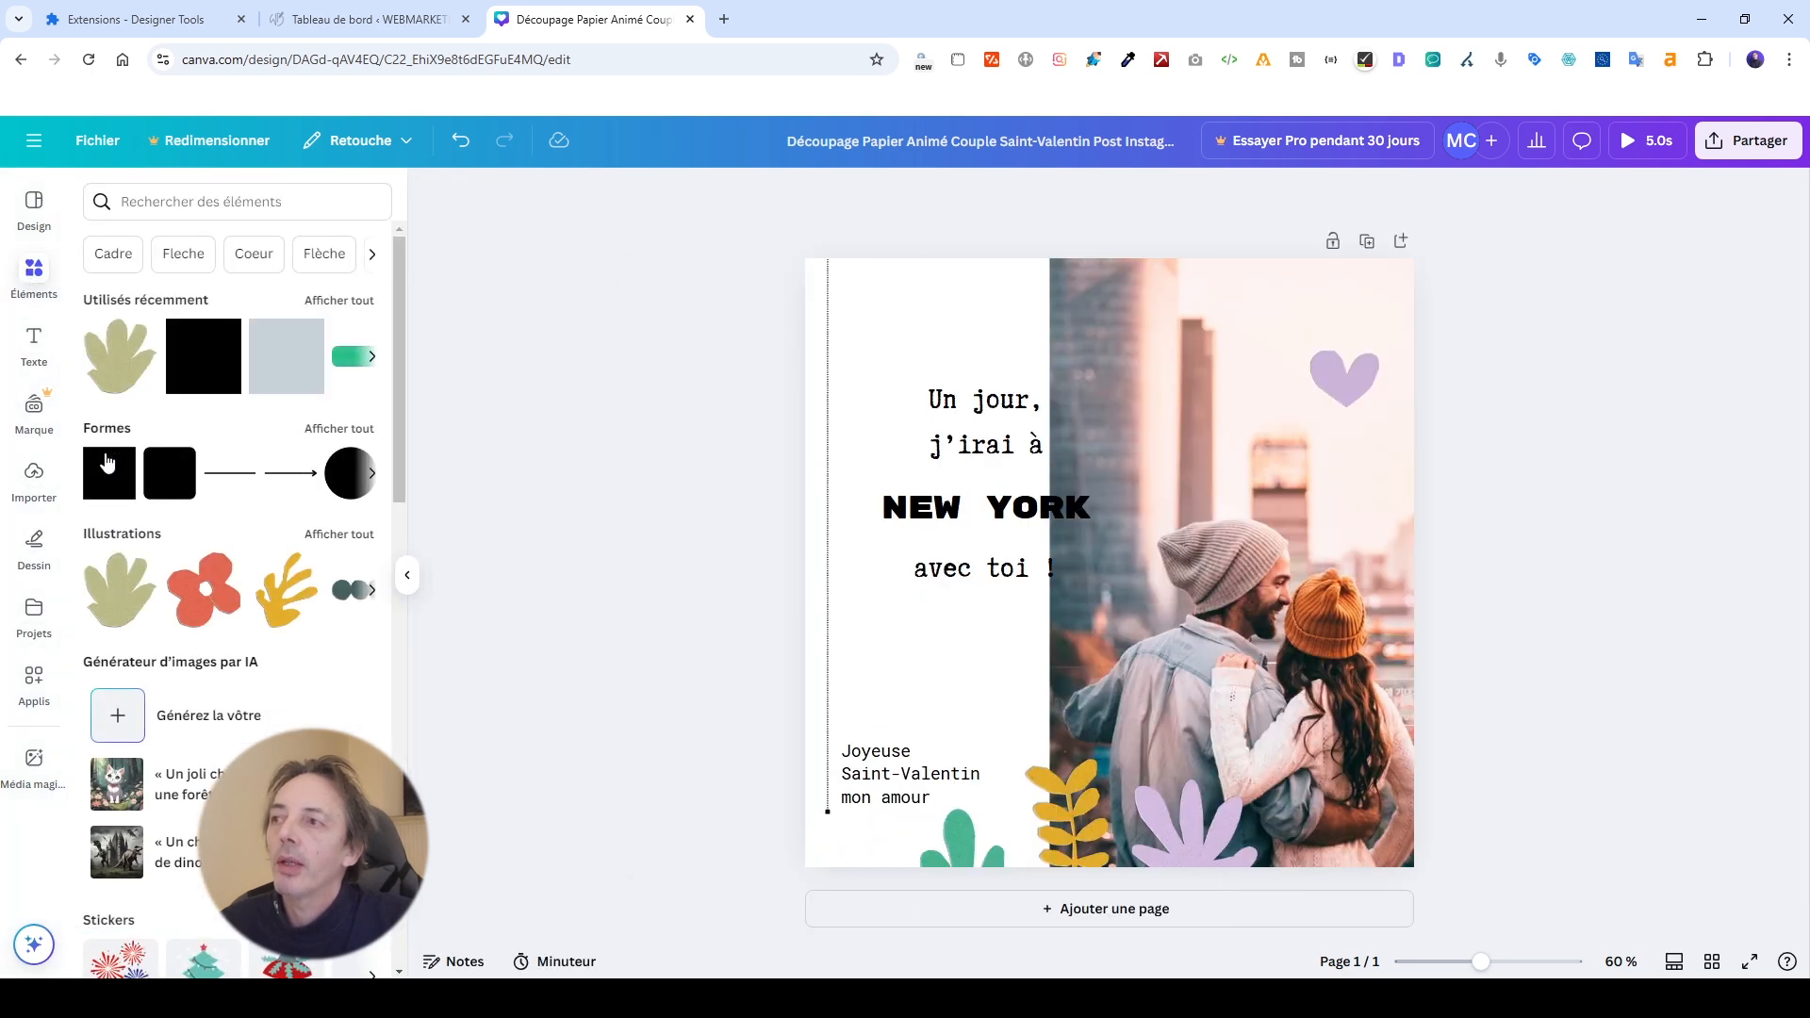
{"action": "left_click", "coordinate": [111, 469]}
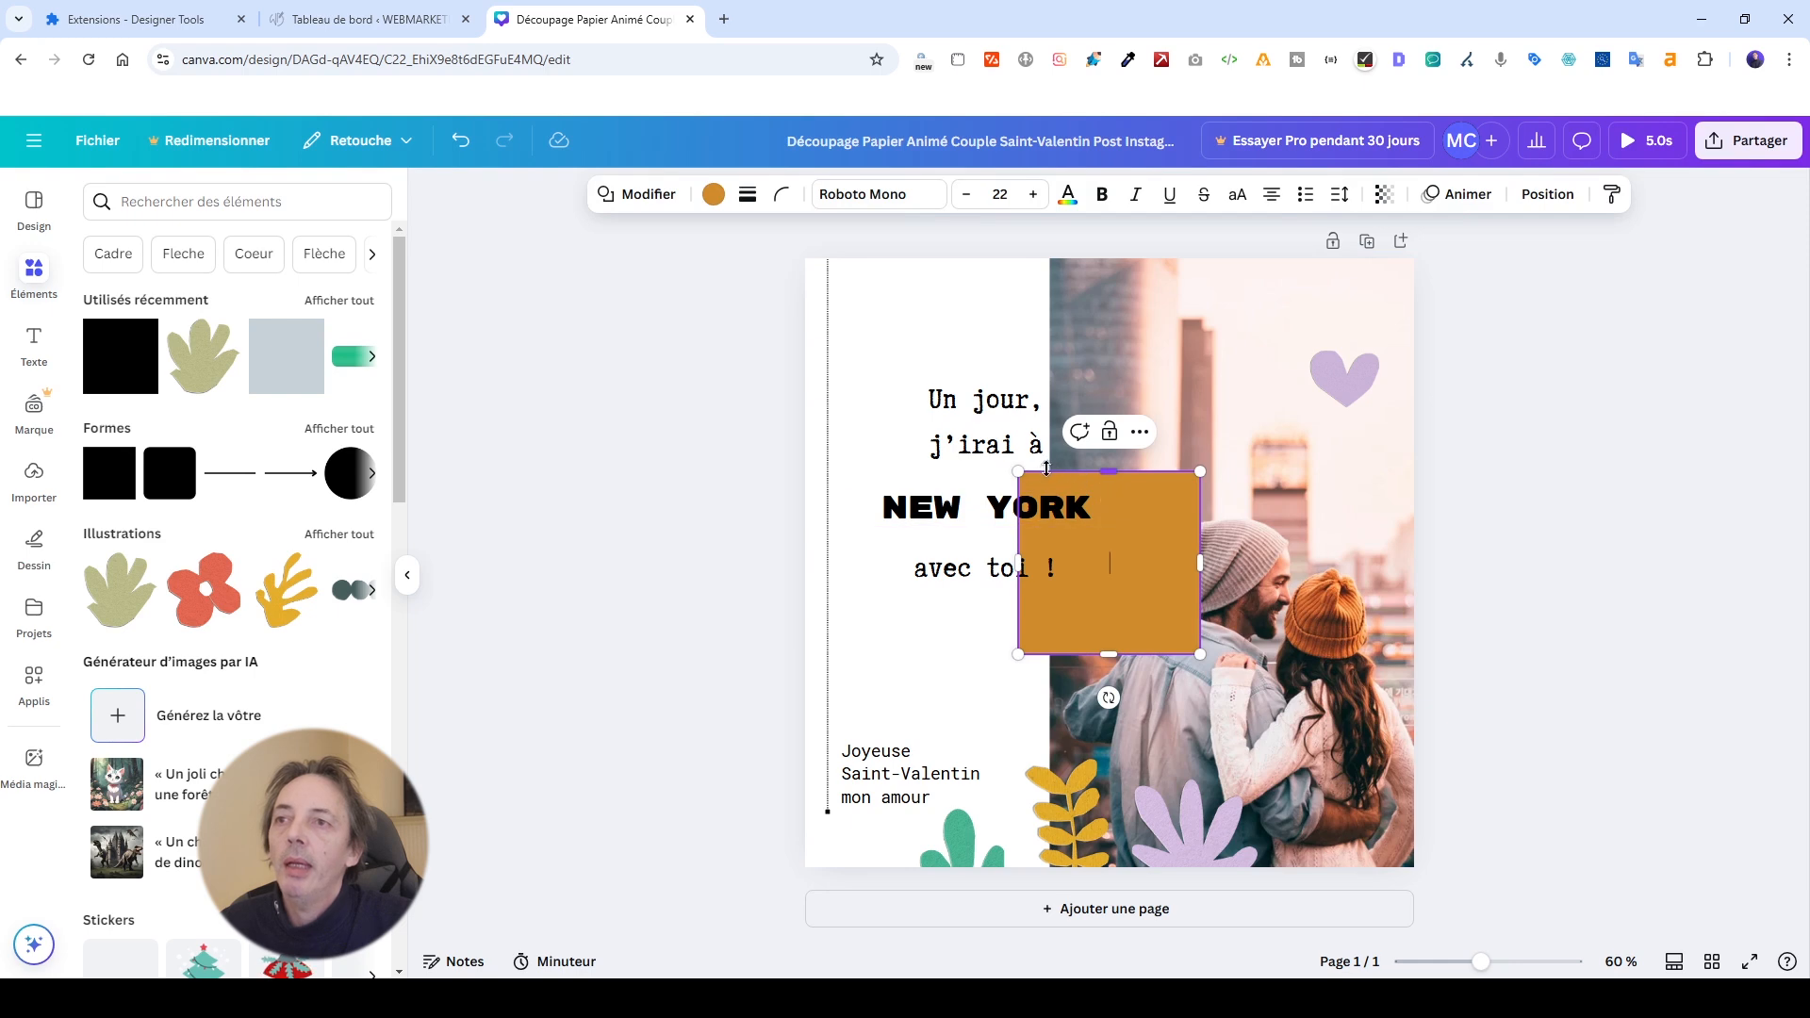
{"action": "left_click_drag", "start_coordinate": [1016, 470], "coordinate": [797, 250]}
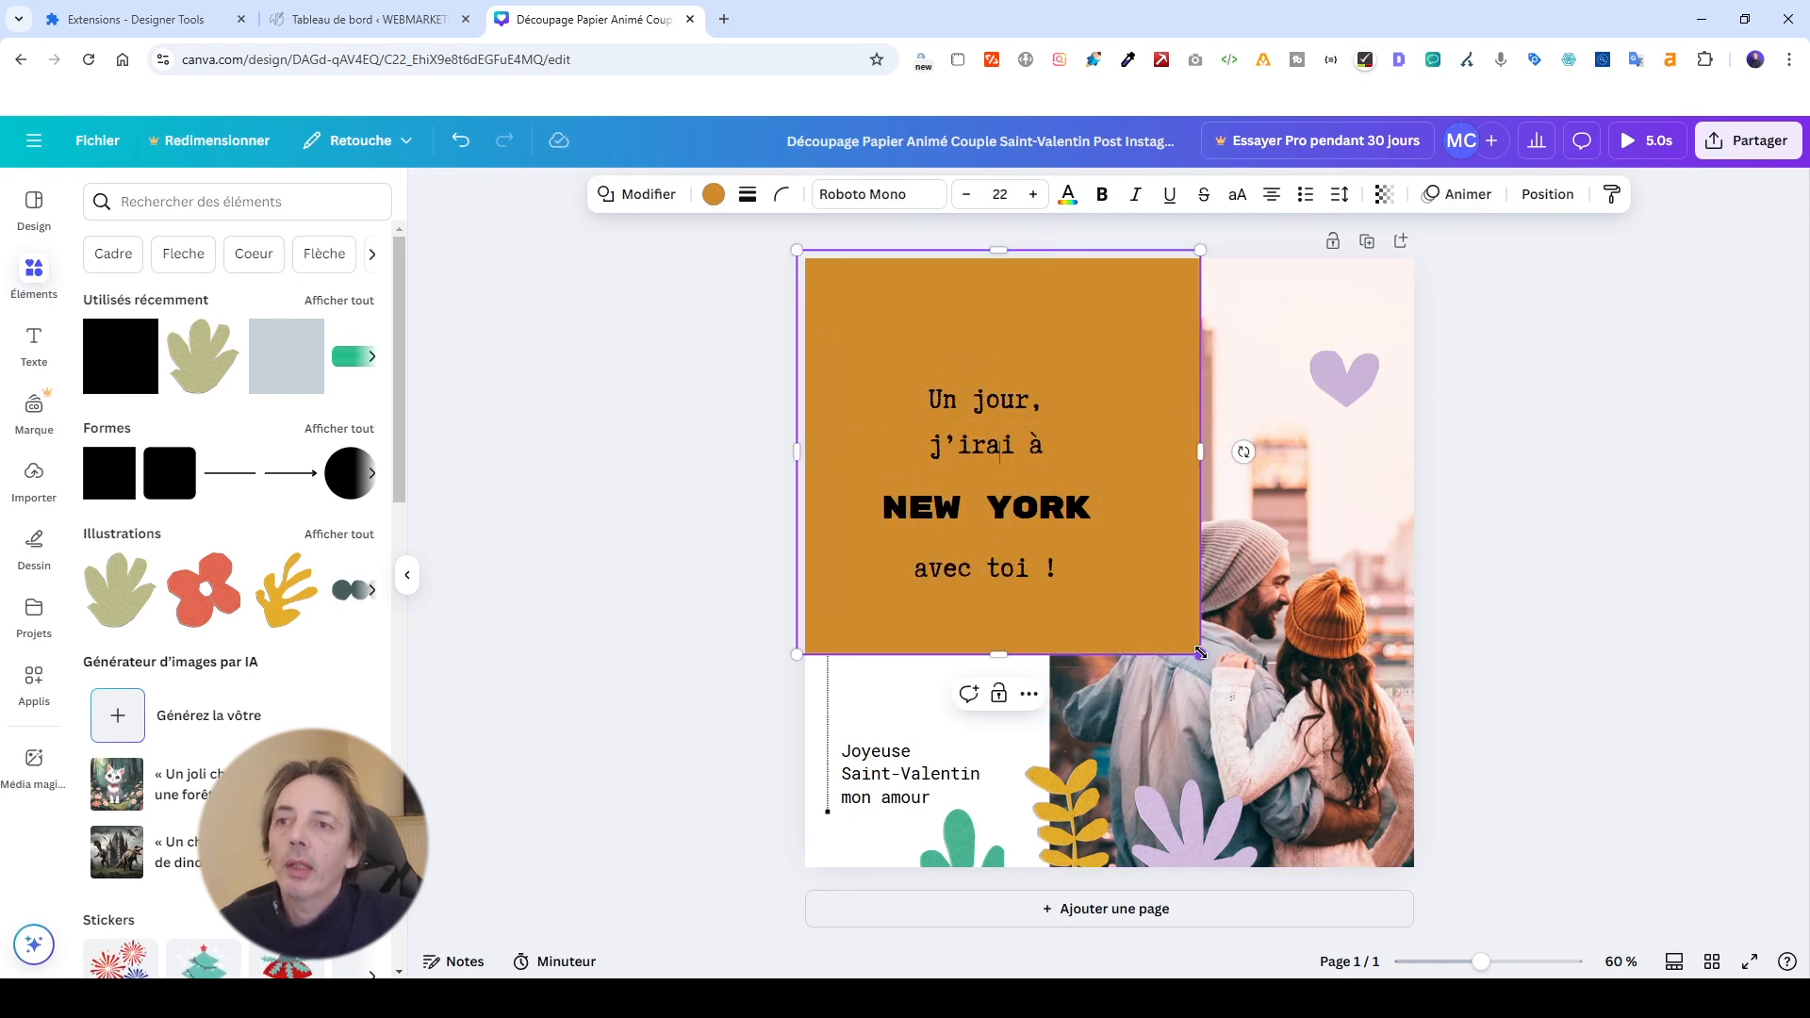
{"action": "left_click_drag", "start_coordinate": [1200, 654], "coordinate": [1437, 887]}
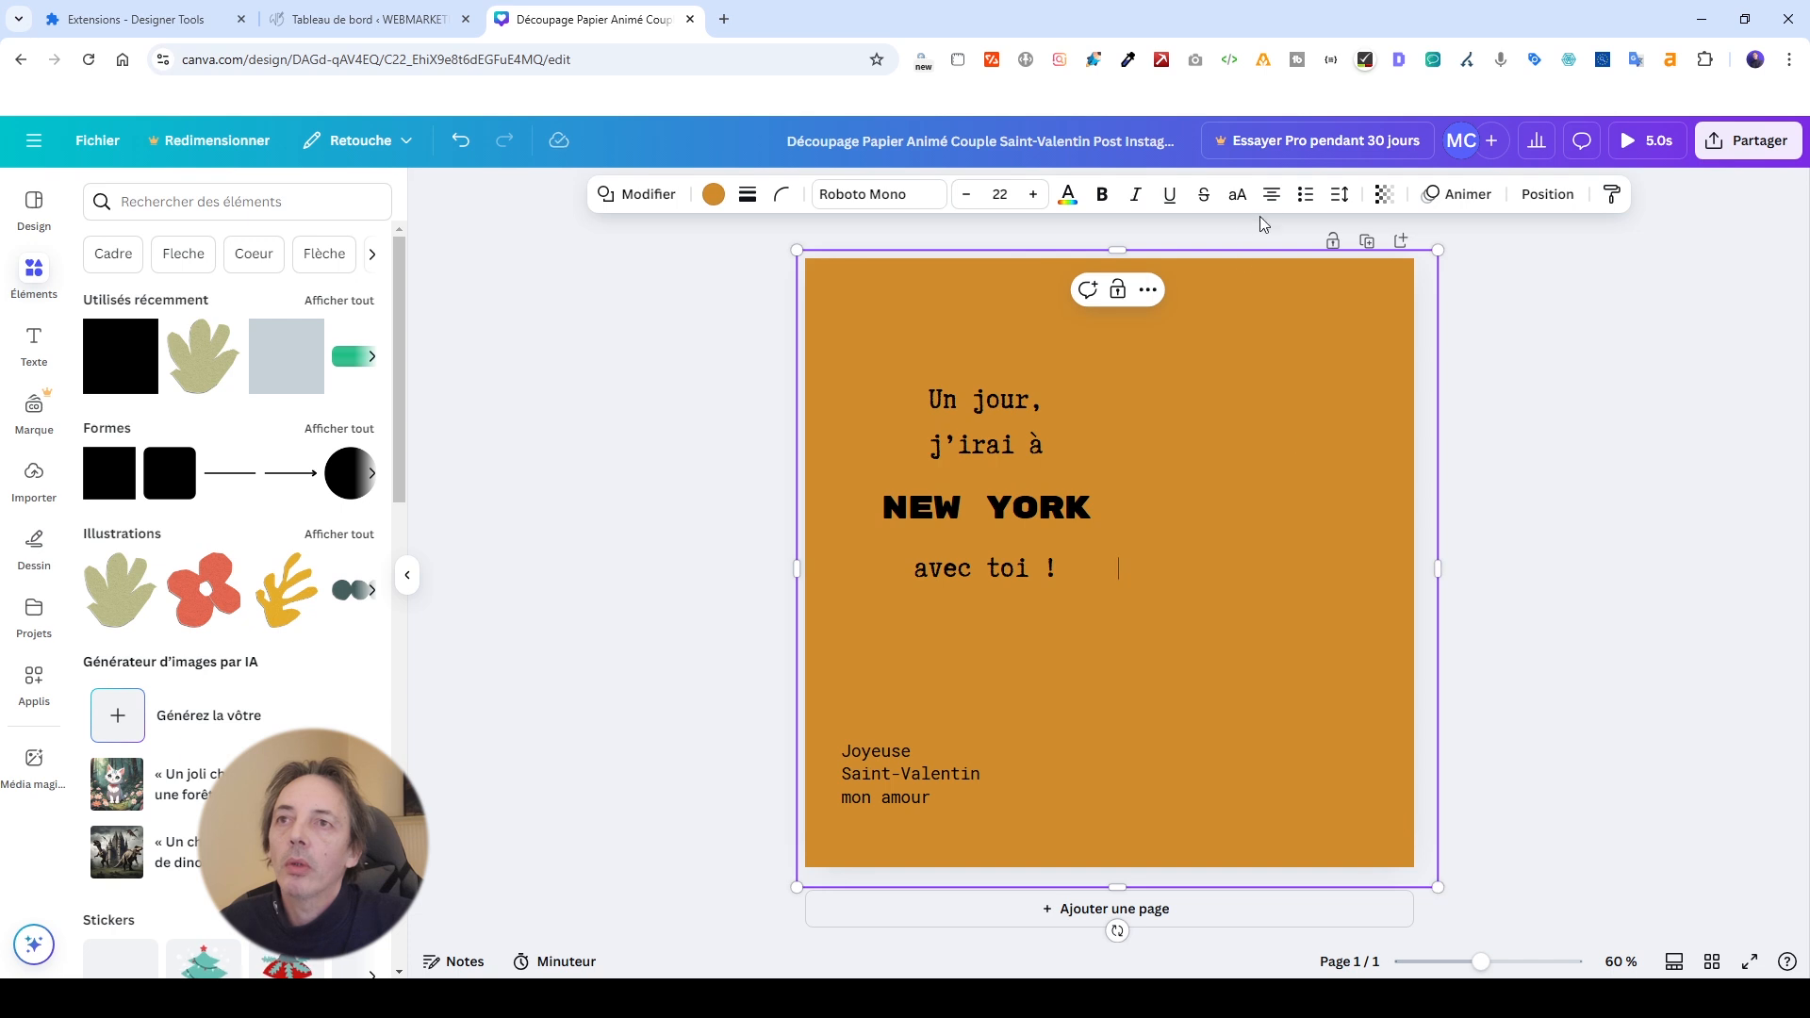
Set the transparency of the ochre square covering the design to 18.
{"action": "left_click", "coordinate": [1382, 193]}
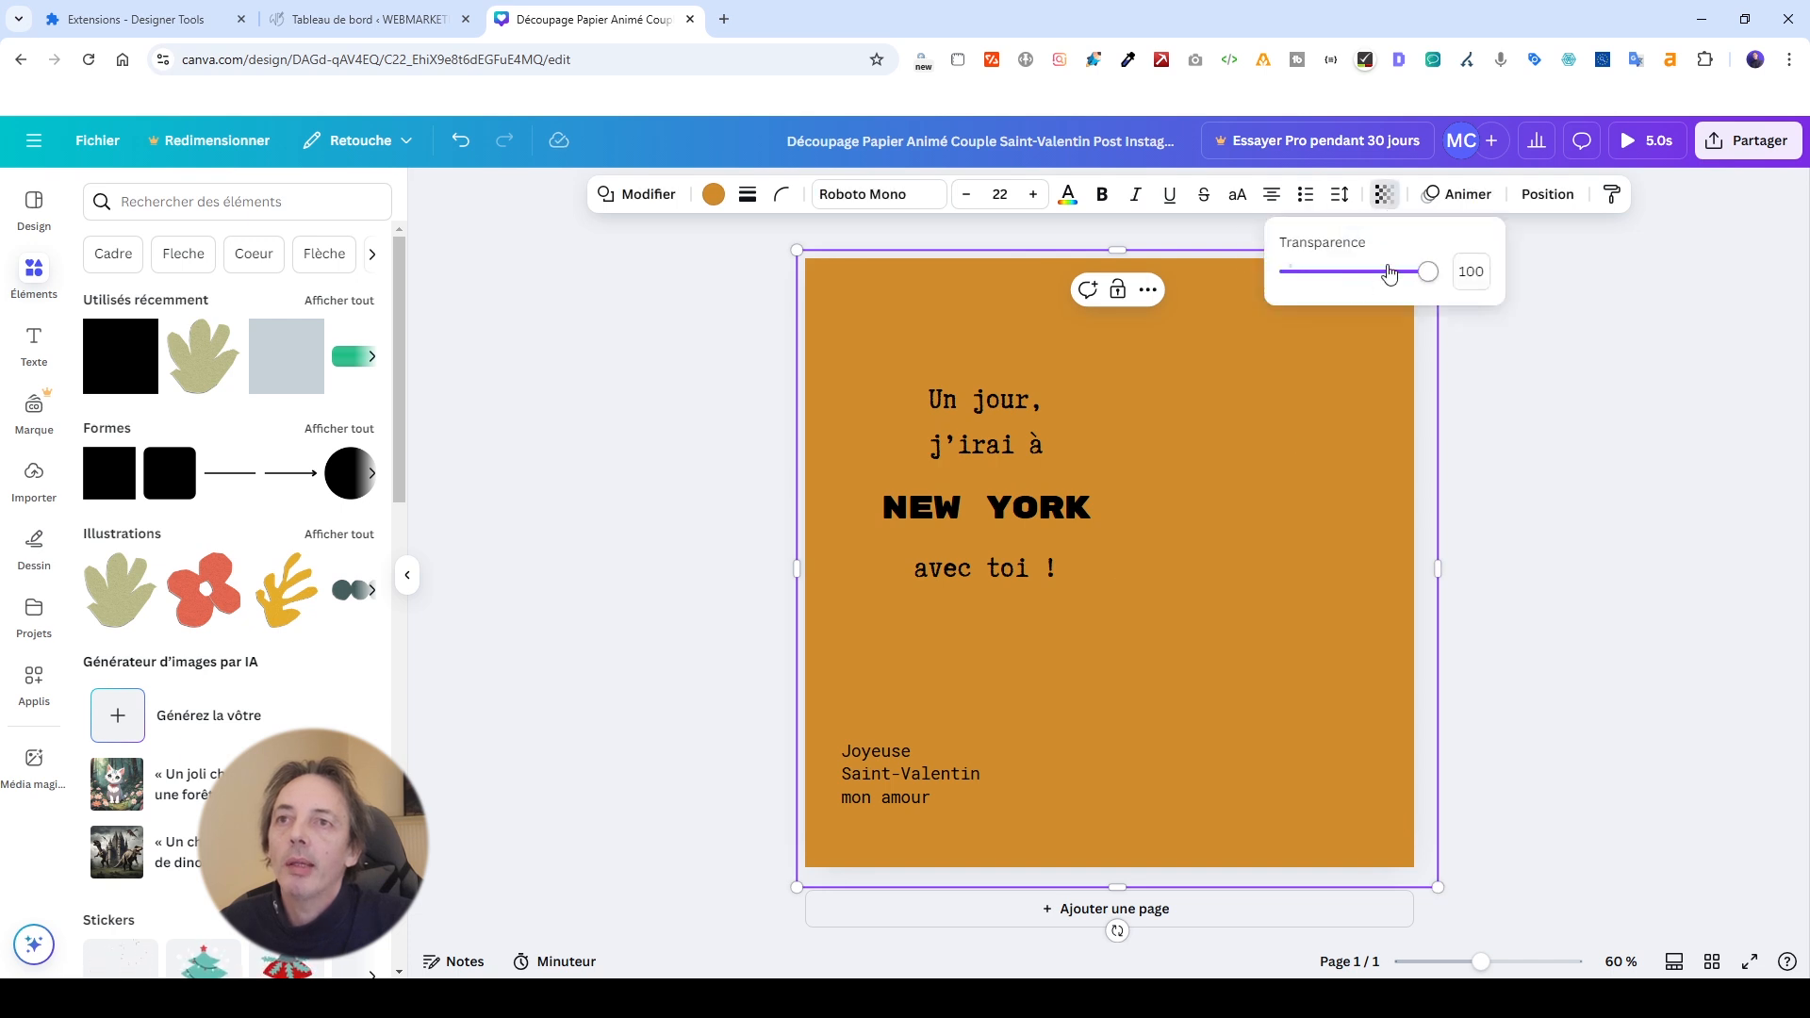
{"action": "left_click_drag", "start_coordinate": [1425, 278], "coordinate": [1313, 273]}
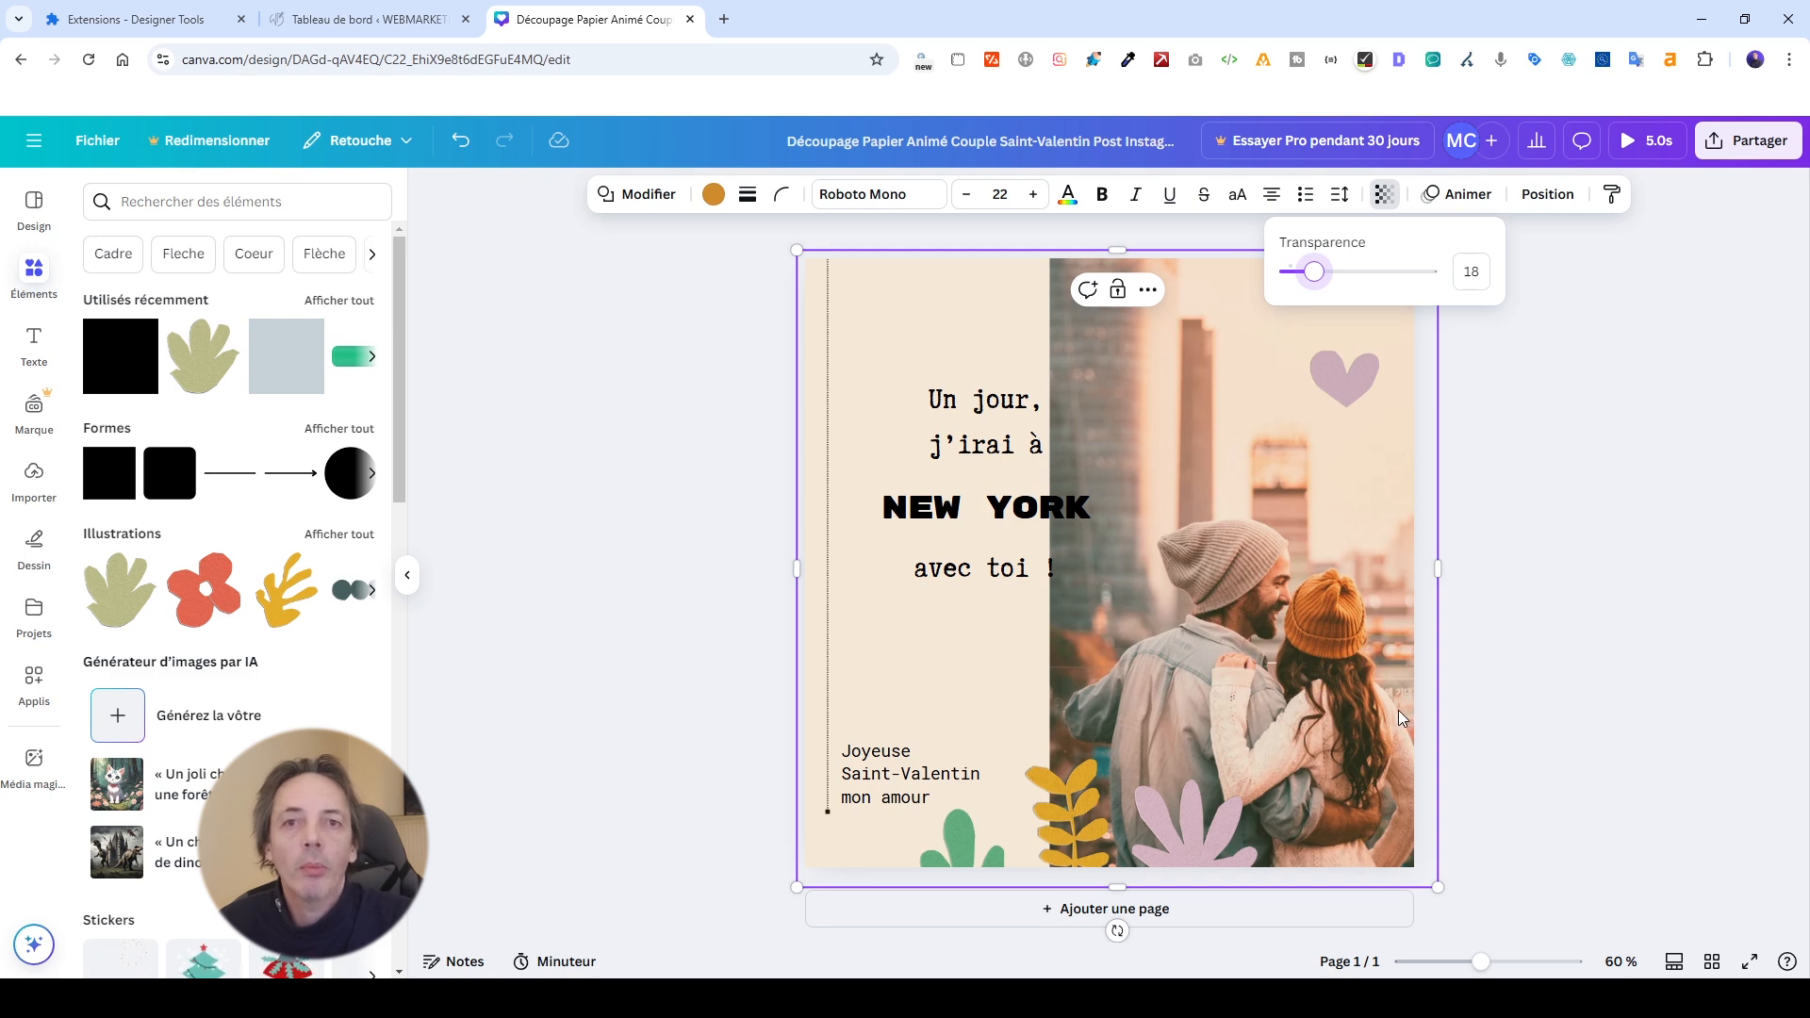
{"action": "left_click", "coordinate": [751, 374]}
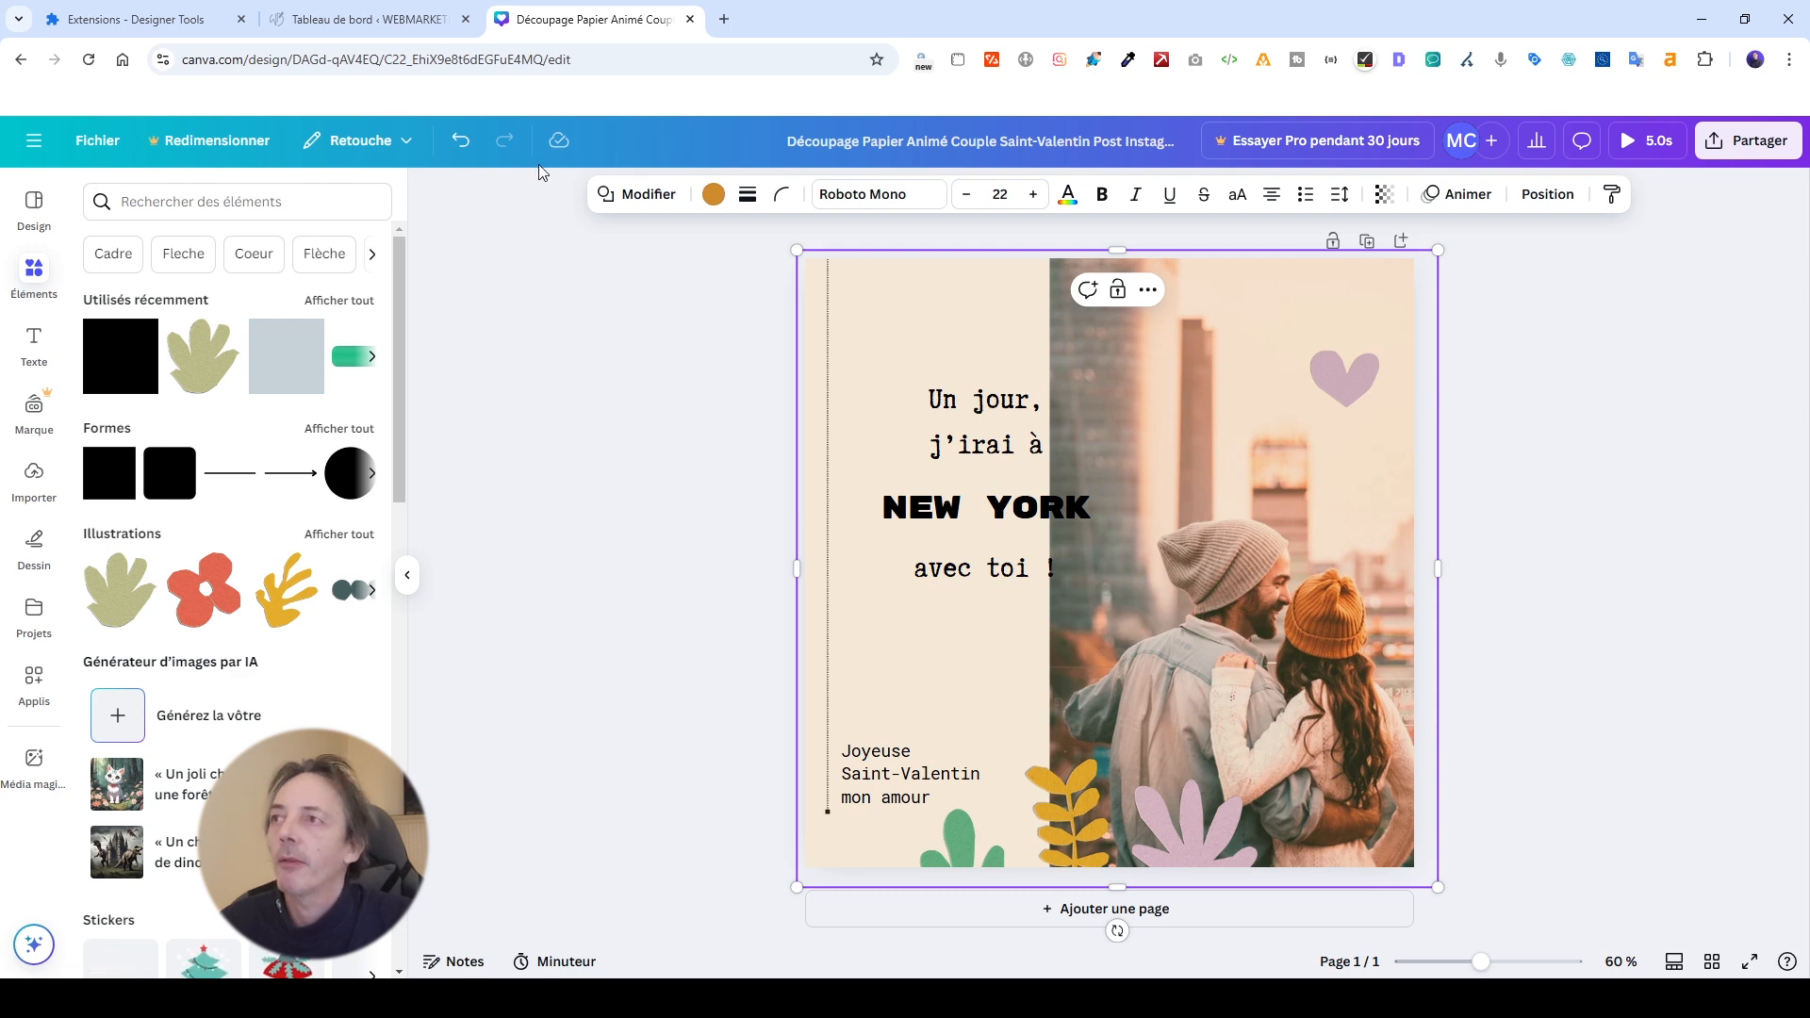
Switch to the WordPress admin and open the "essais" page for editing from the list of pages.
{"action": "left_click", "coordinate": [366, 28]}
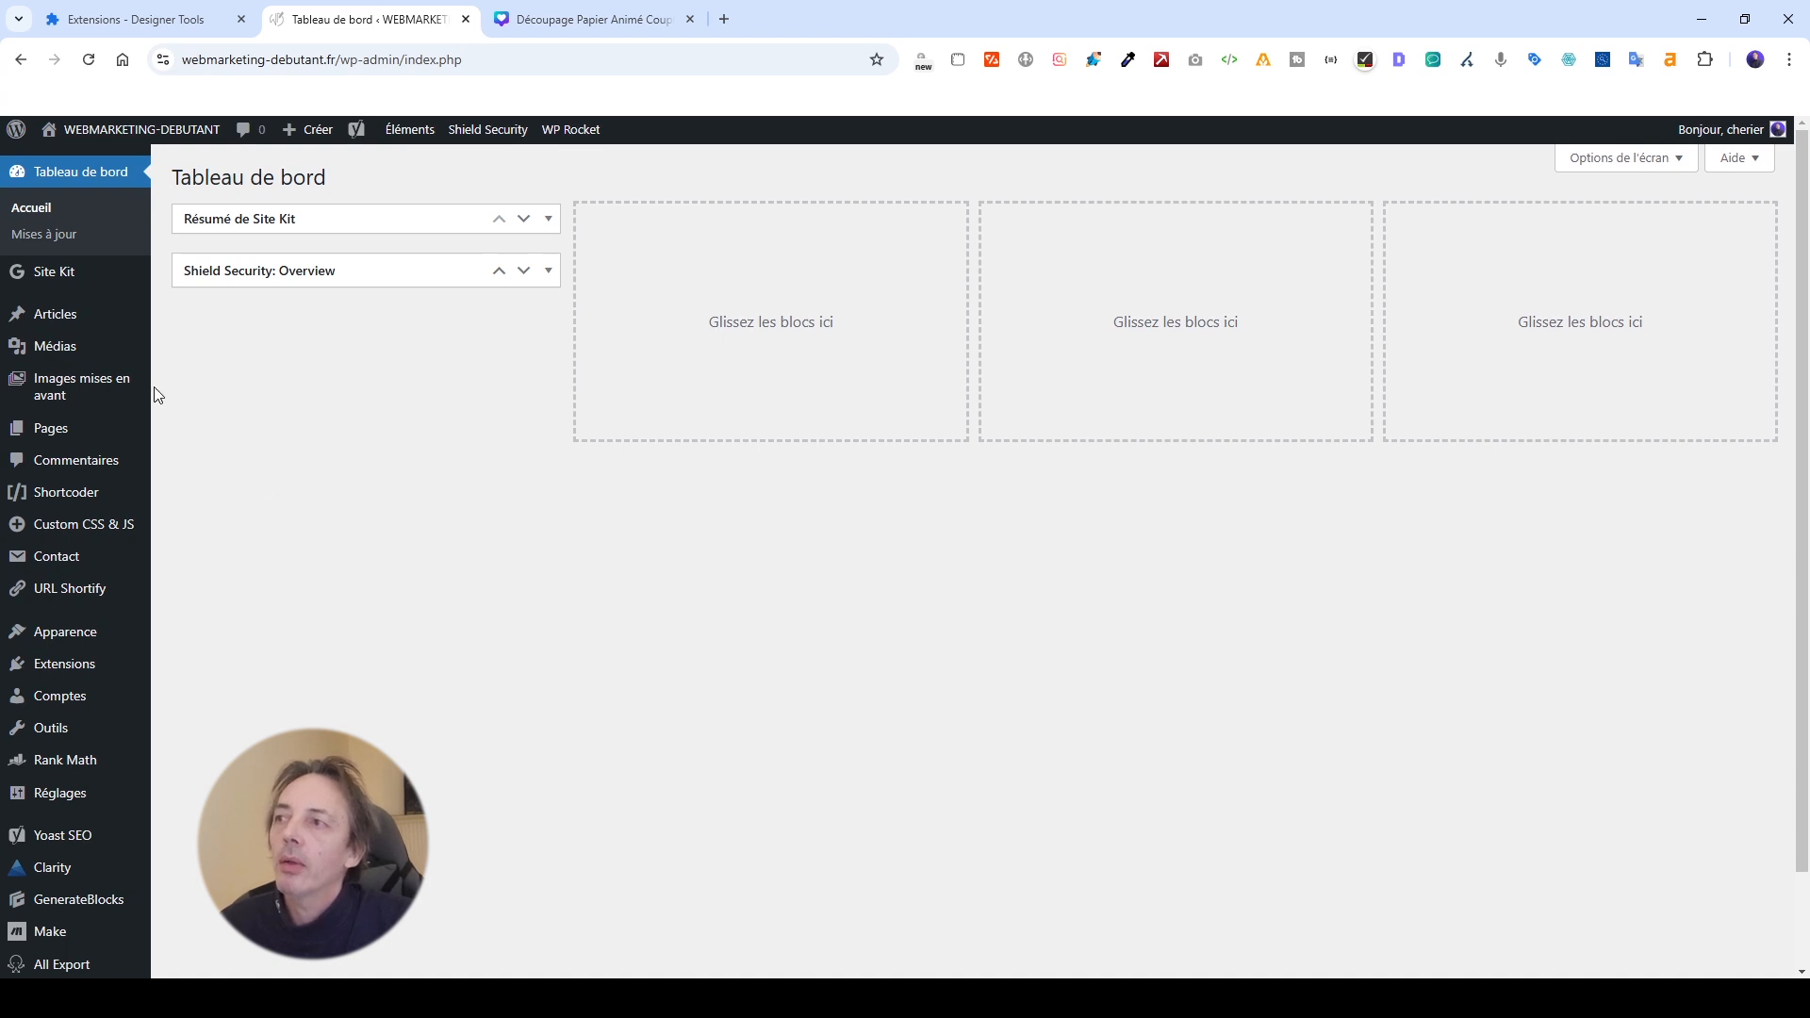
{"action": "left_click", "coordinate": [60, 427]}
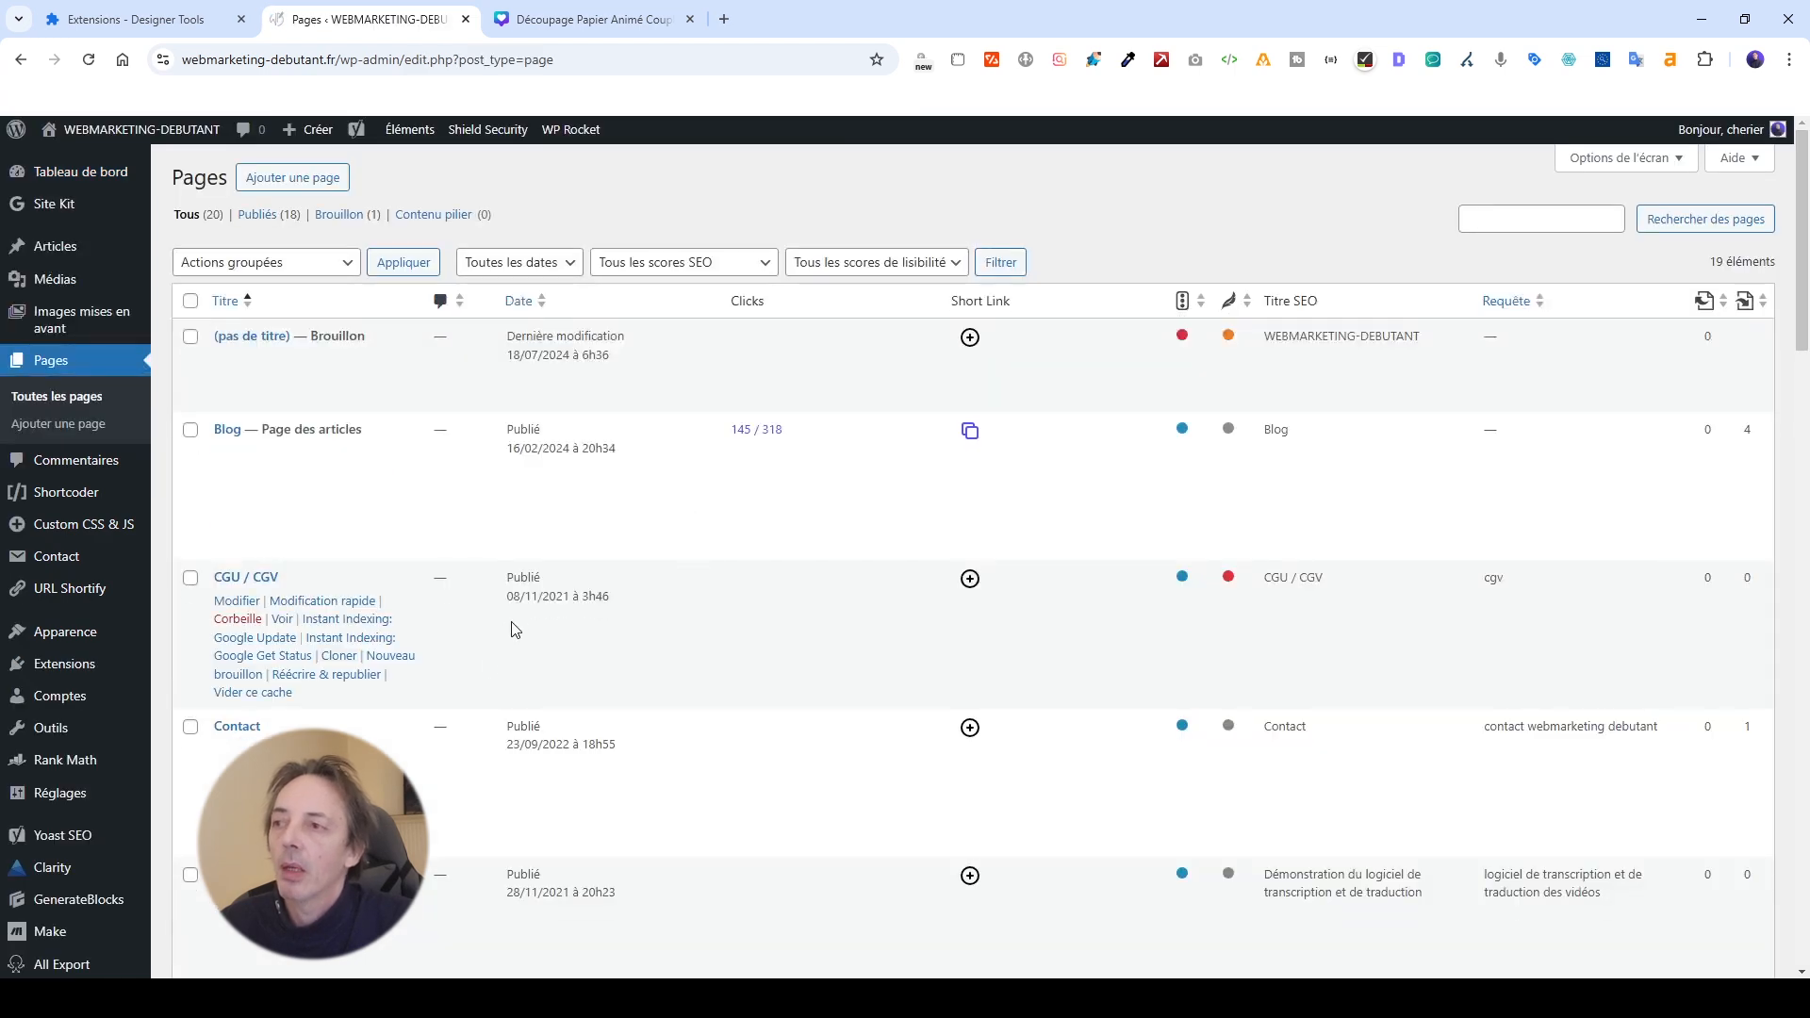
{"action": "scroll", "coordinate": [483, 672], "scroll_direction": "down", "scroll_amount": 4}
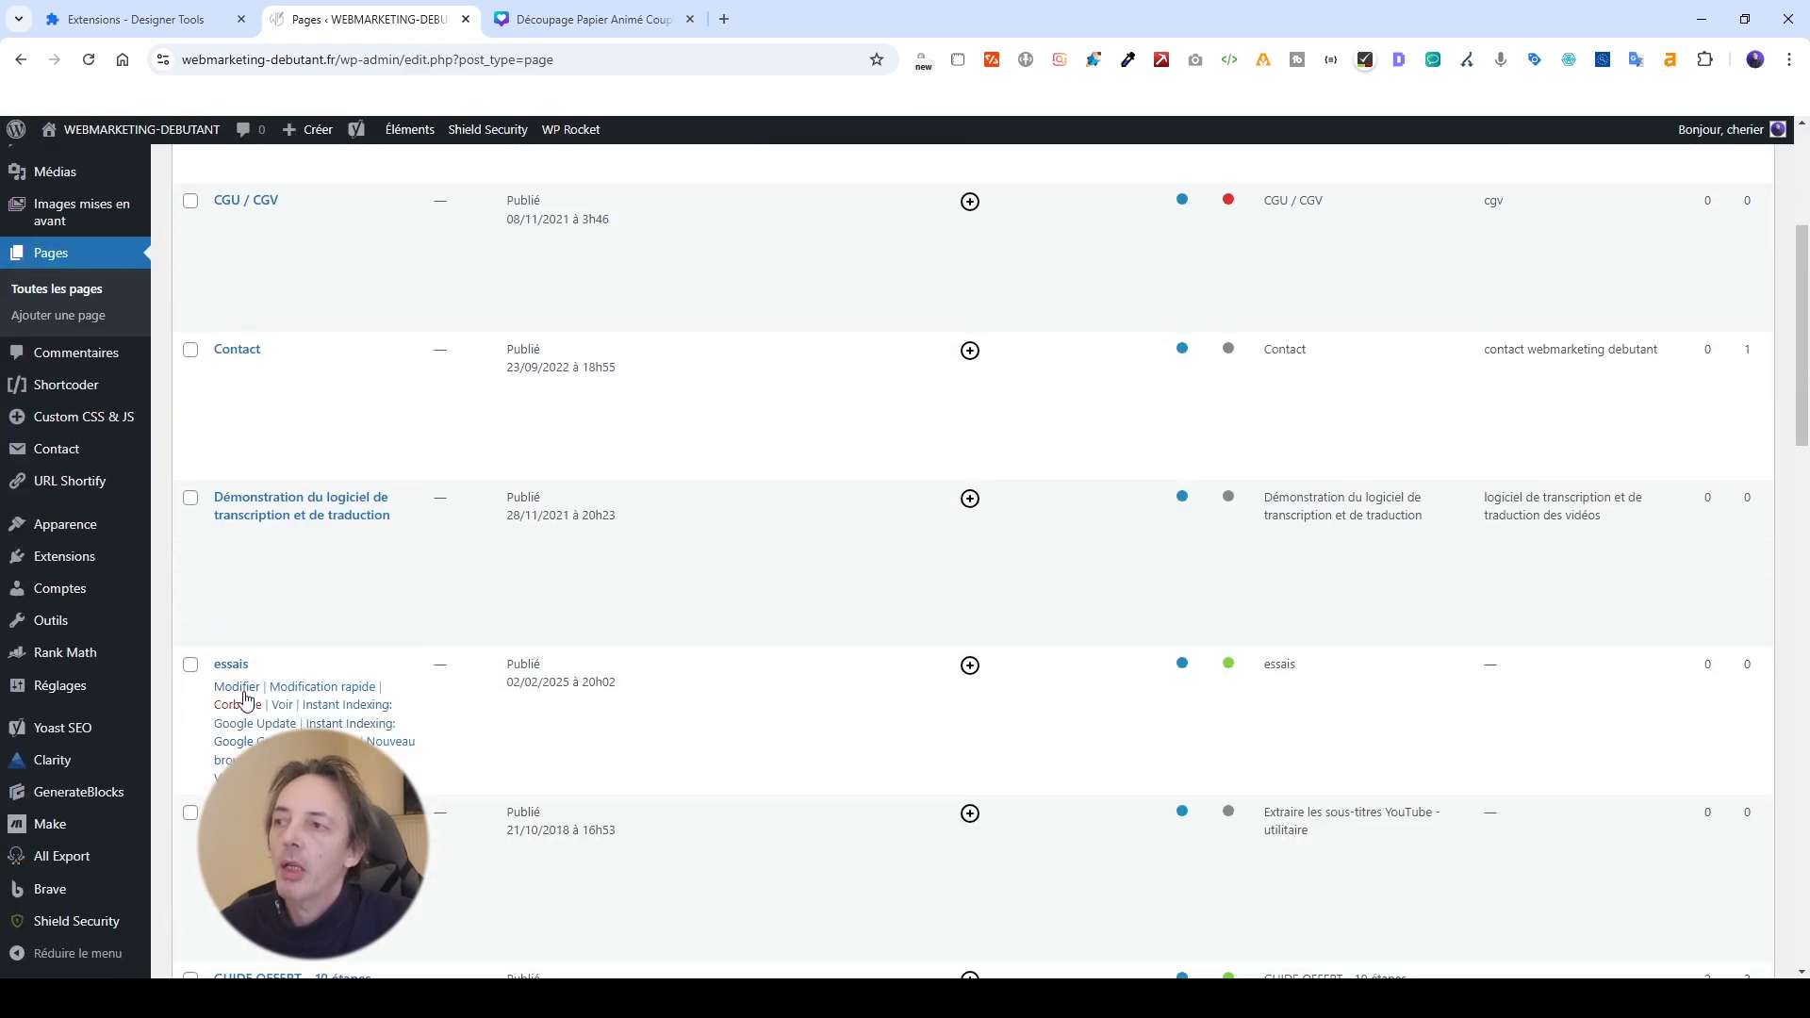
{"action": "left_click", "coordinate": [238, 687]}
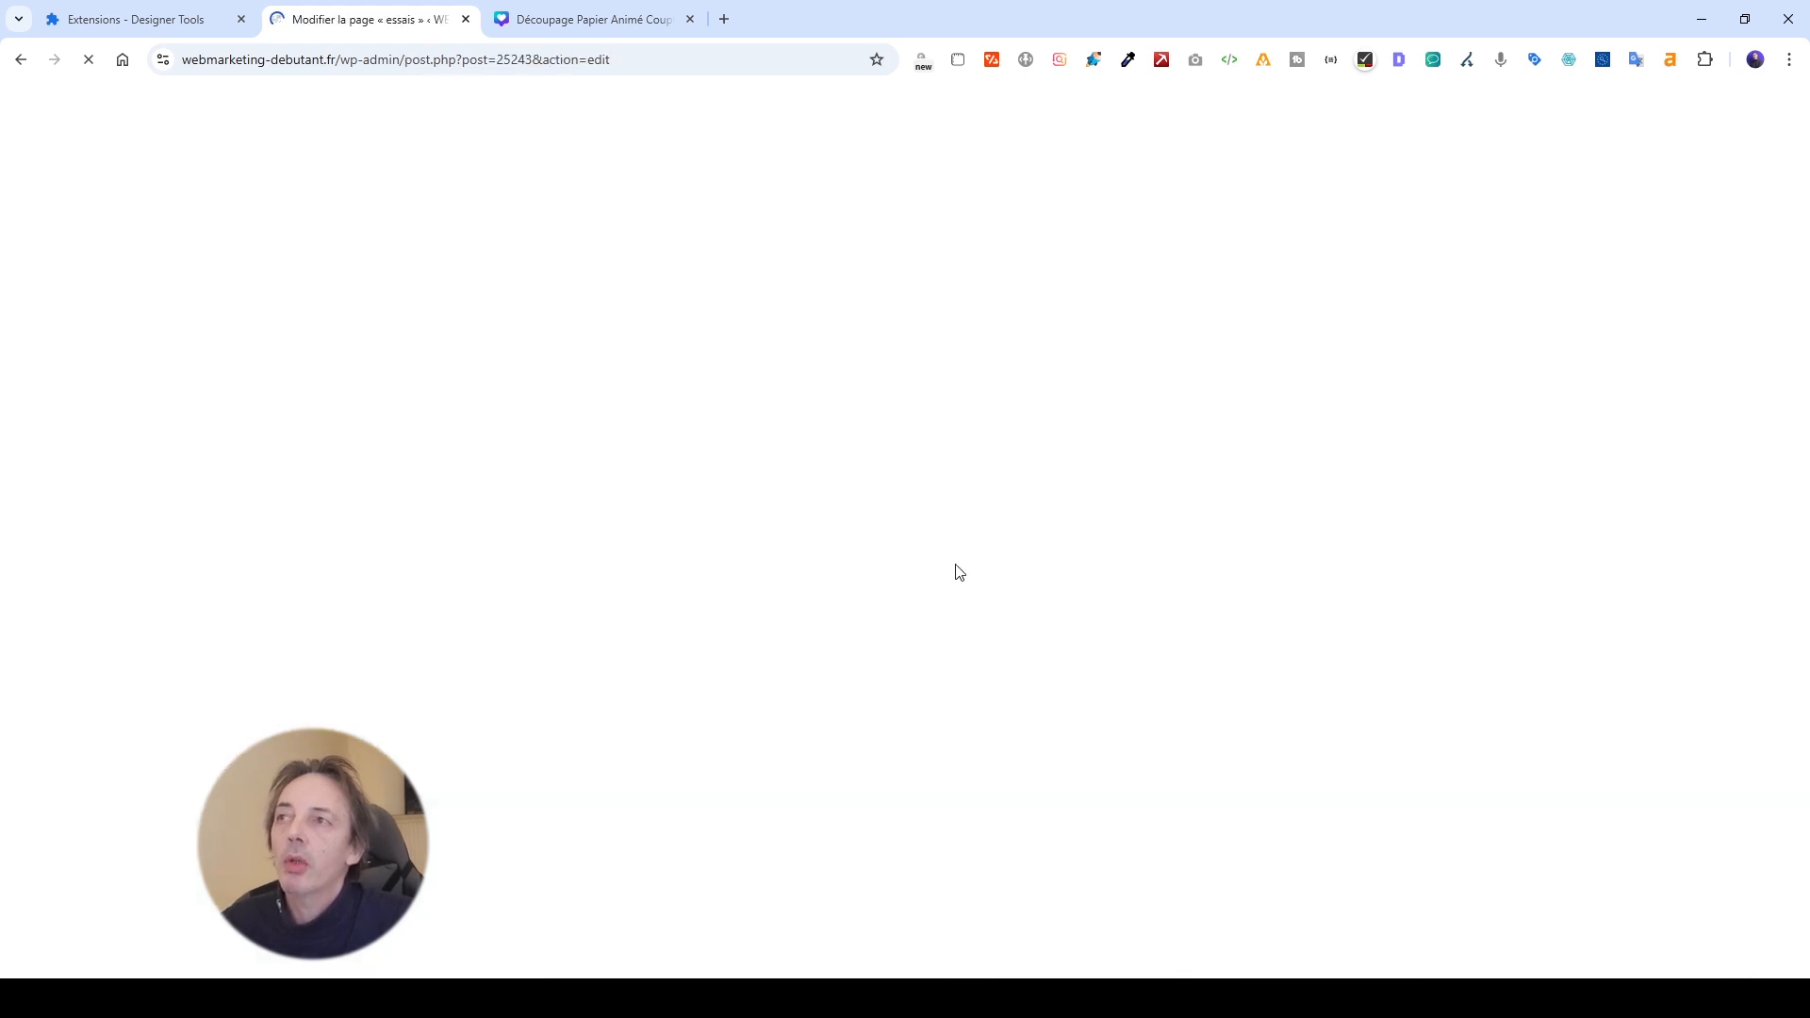
Delete the caption "Skool - espace communautaire et de formation en ligne" below the page's image.
{"action": "scroll", "coordinate": [891, 598], "scroll_direction": "down", "scroll_amount": 3}
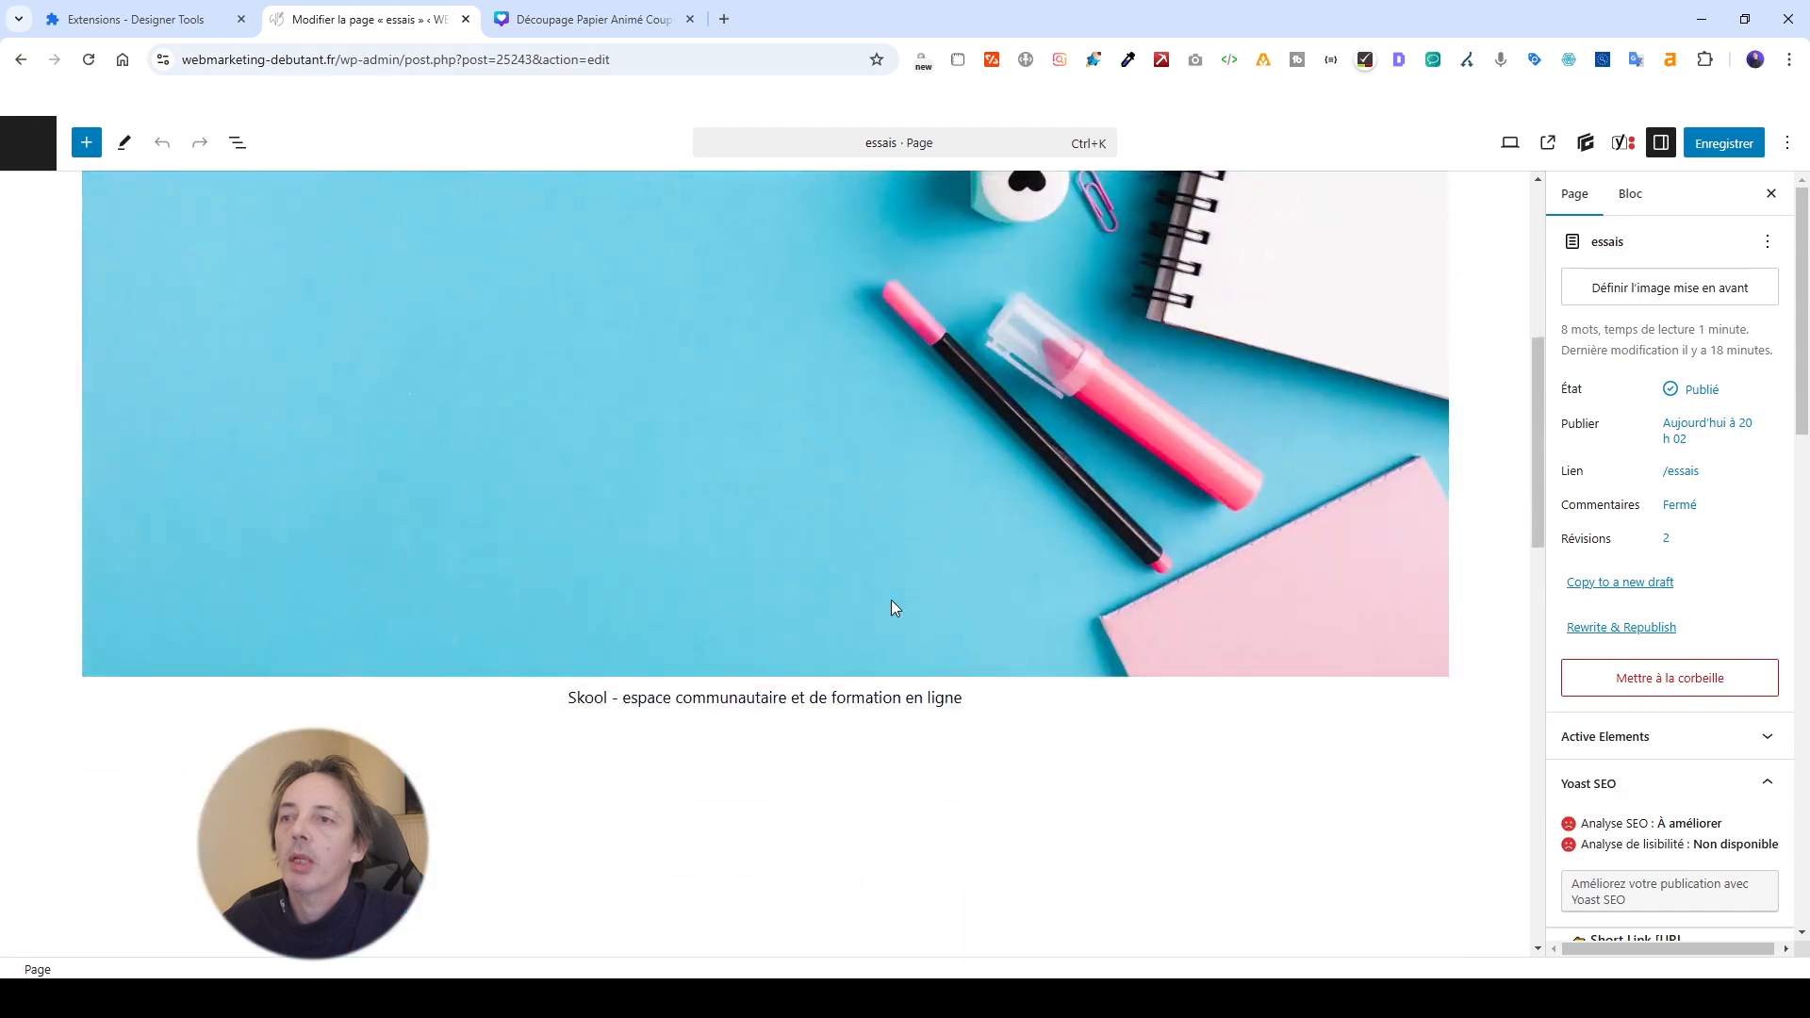
{"action": "scroll", "coordinate": [891, 600], "scroll_direction": "up", "scroll_amount": 3}
{"action": "scroll", "coordinate": [893, 601], "scroll_direction": "down", "scroll_amount": 4}
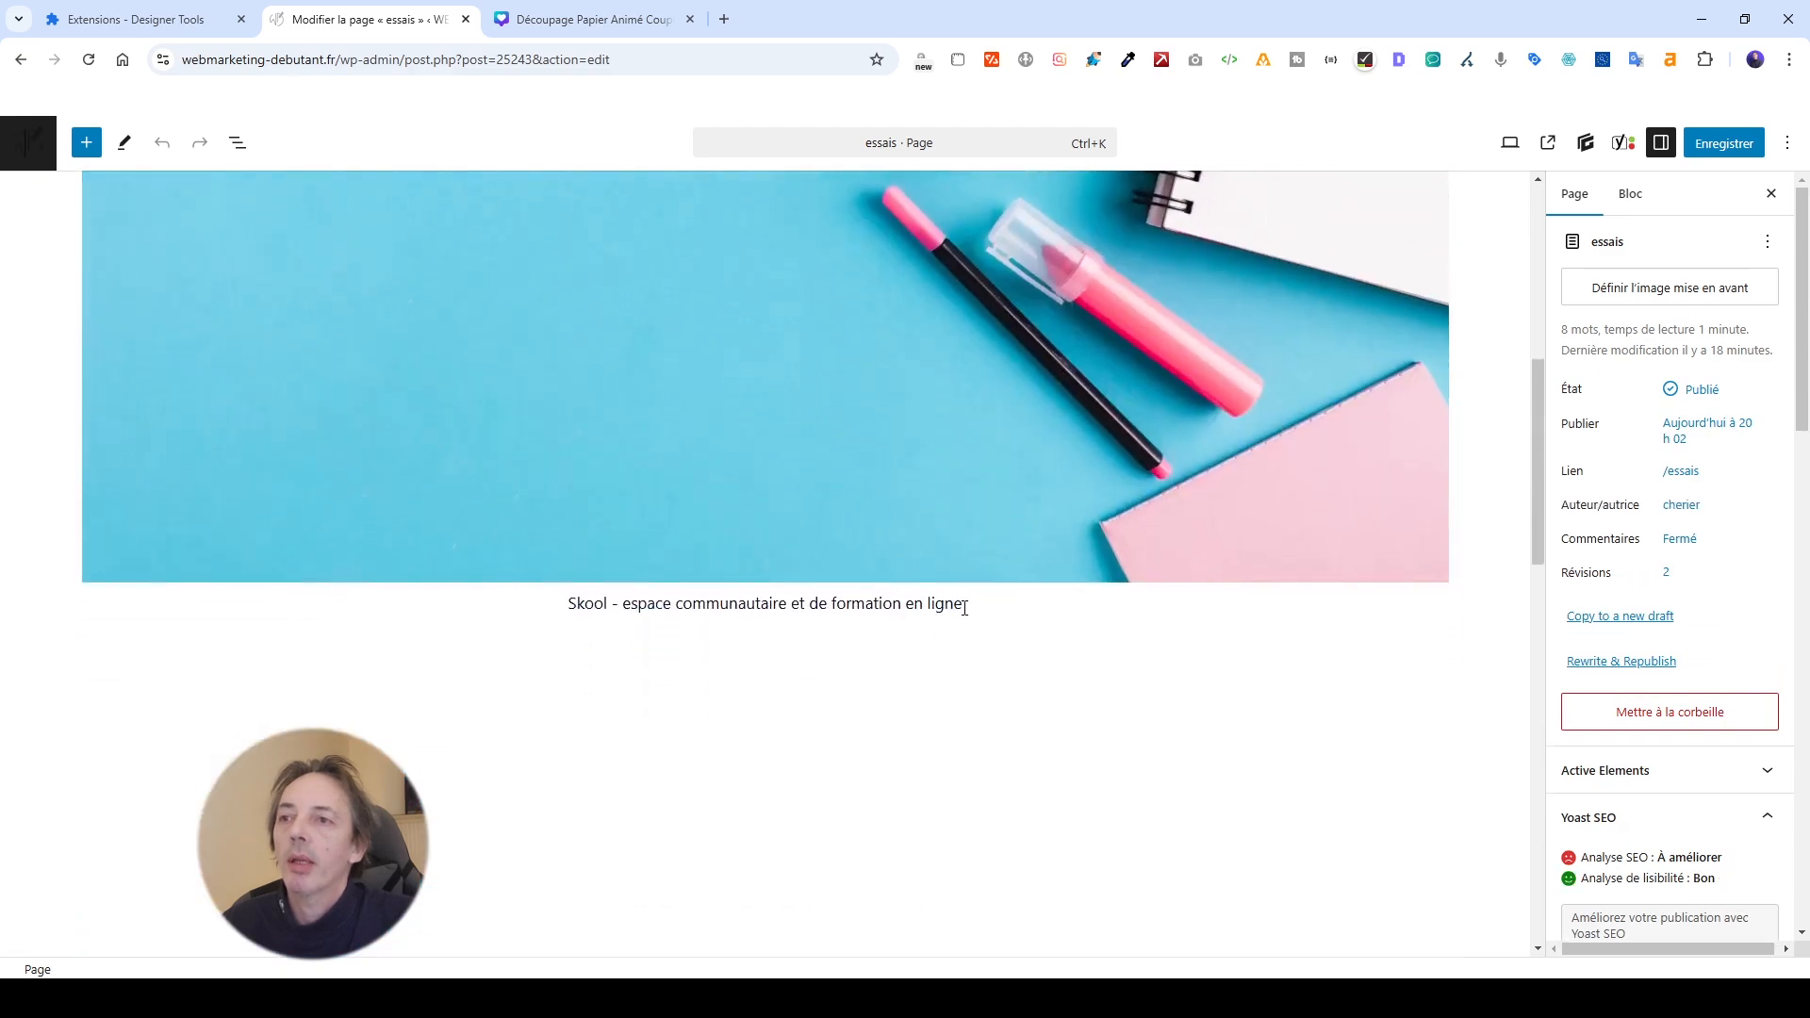
{"action": "left_click_drag", "start_coordinate": [964, 608], "coordinate": [528, 602]}
{"action": "key", "text": "BackSpace"}
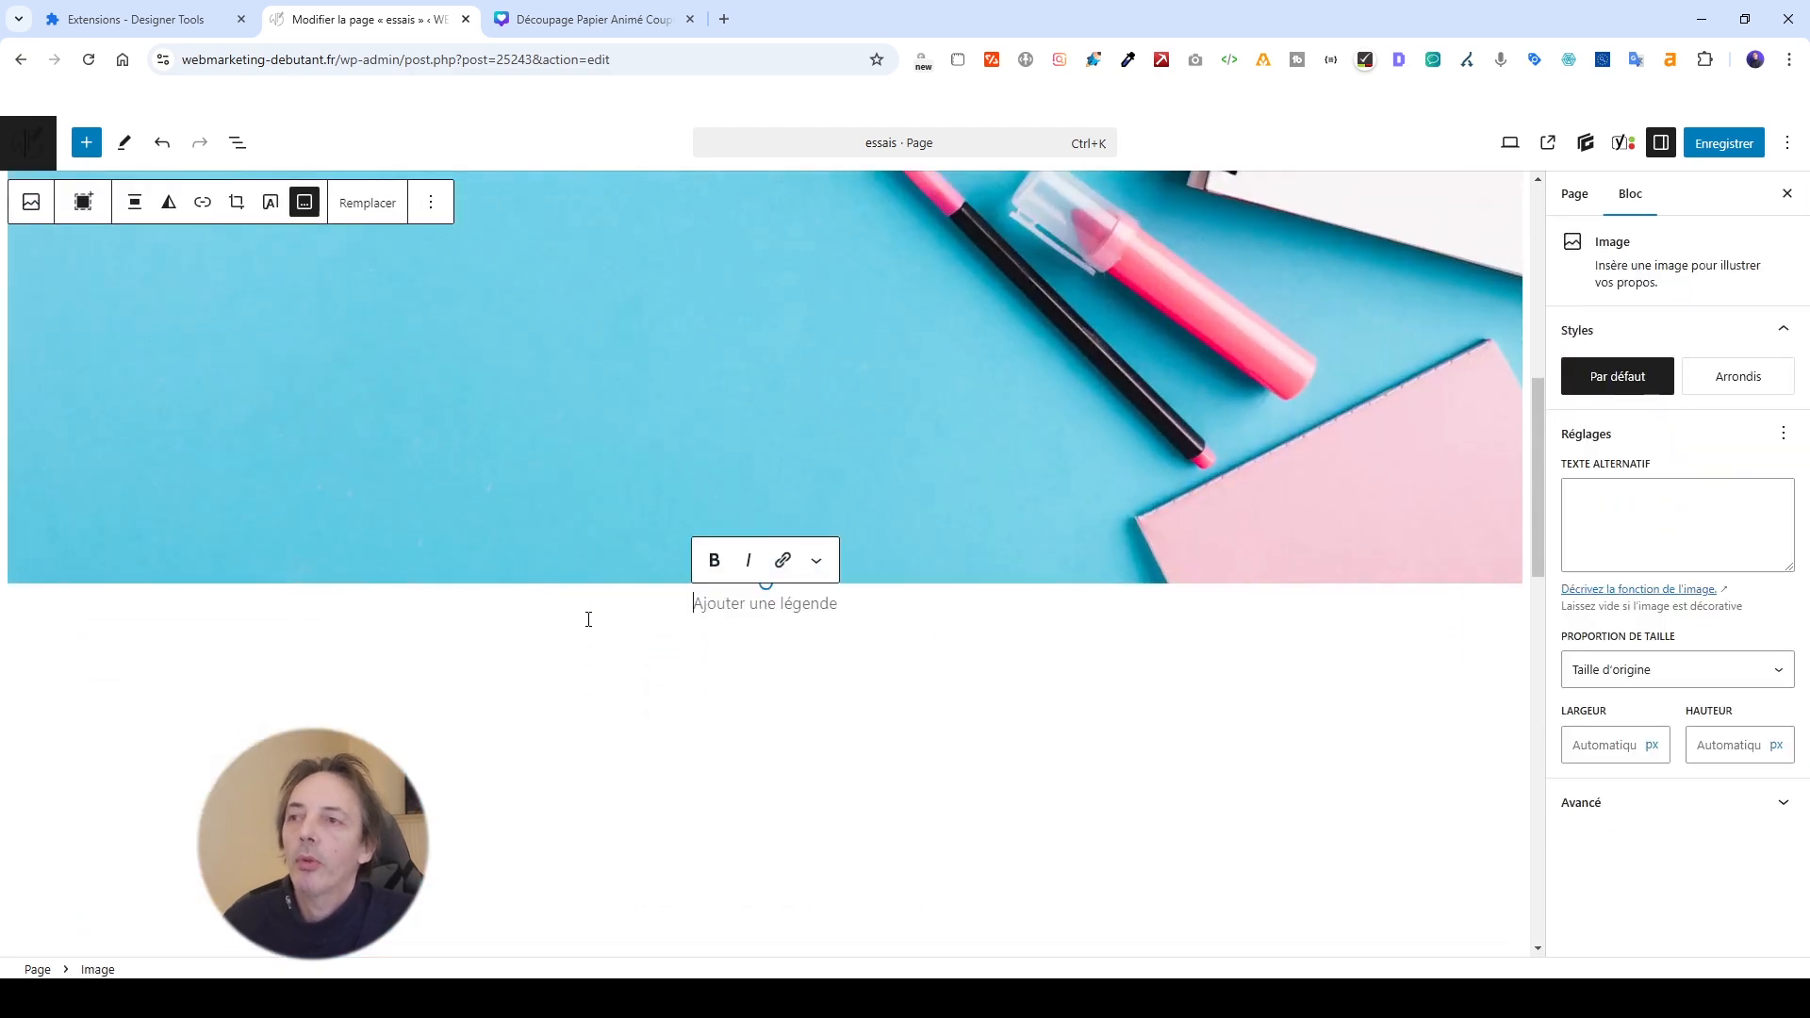
{"action": "left_click", "coordinate": [585, 694]}
Shrink the stationery image to a width of about 621 px and save the page.
{"action": "scroll", "coordinate": [1050, 707], "scroll_direction": "up", "scroll_amount": 5}
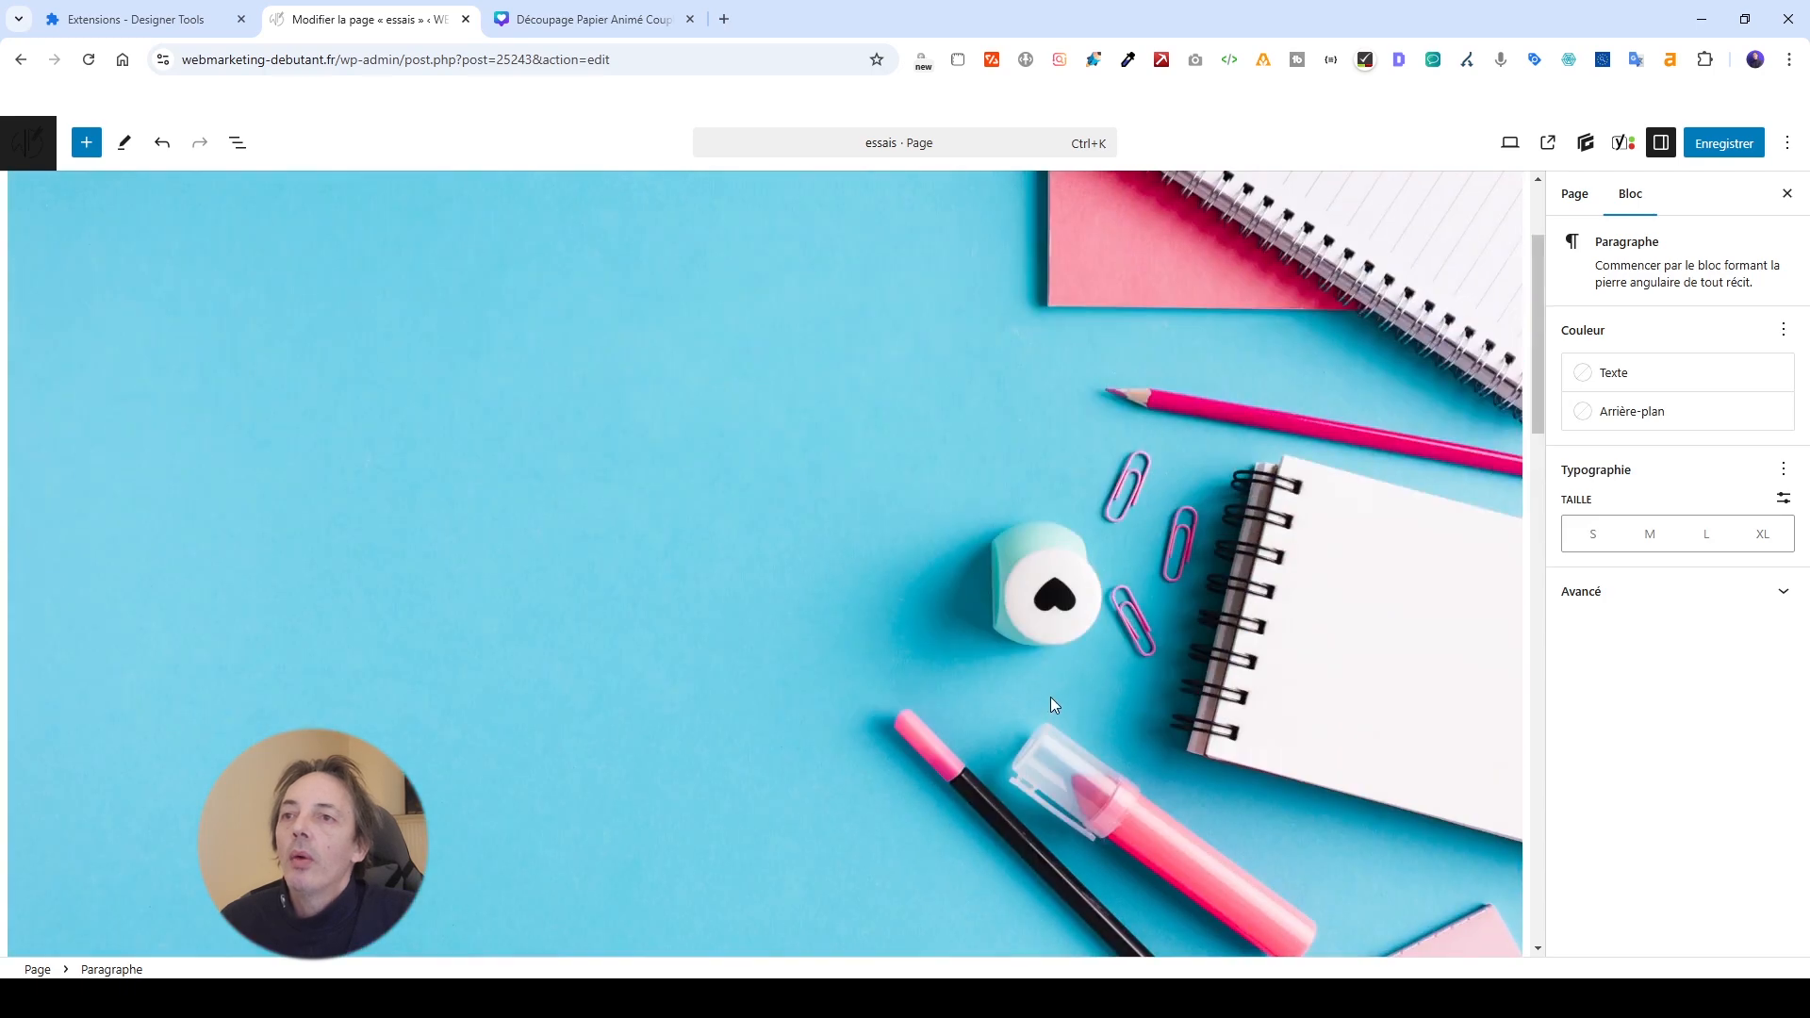
{"action": "scroll", "coordinate": [939, 664], "scroll_direction": "up", "scroll_amount": 2}
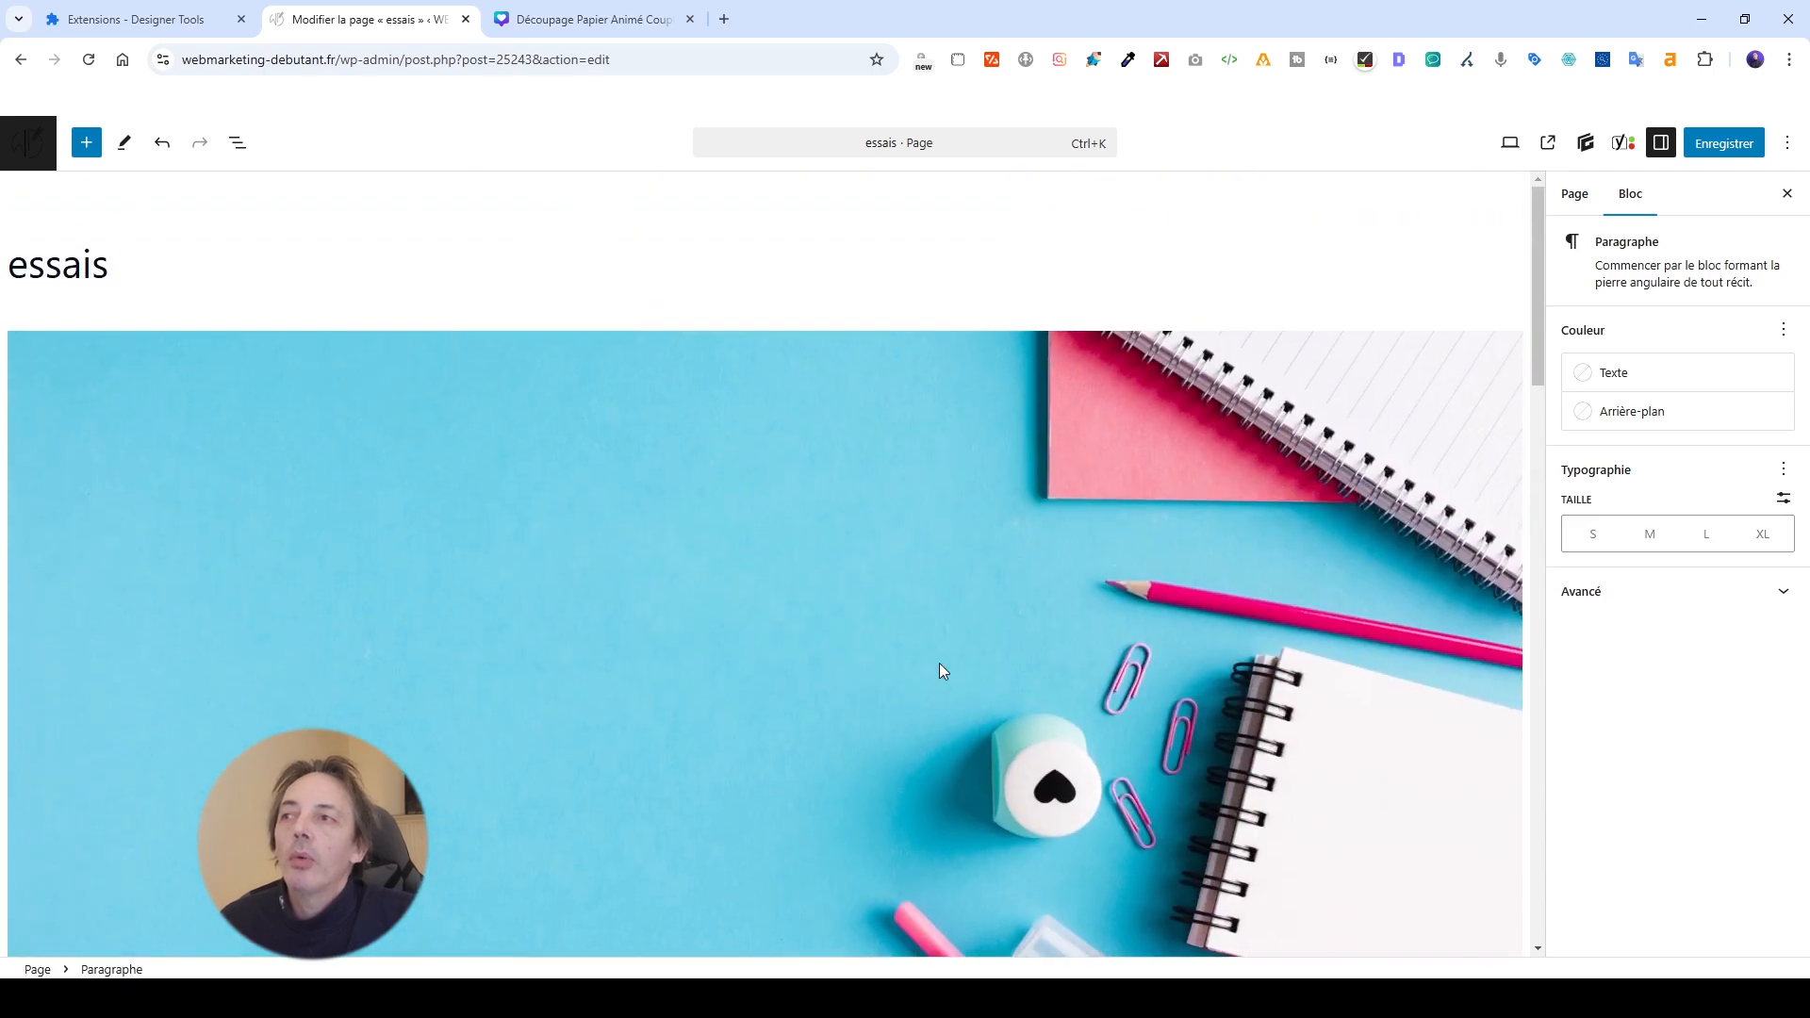
{"action": "left_click", "coordinate": [1254, 636]}
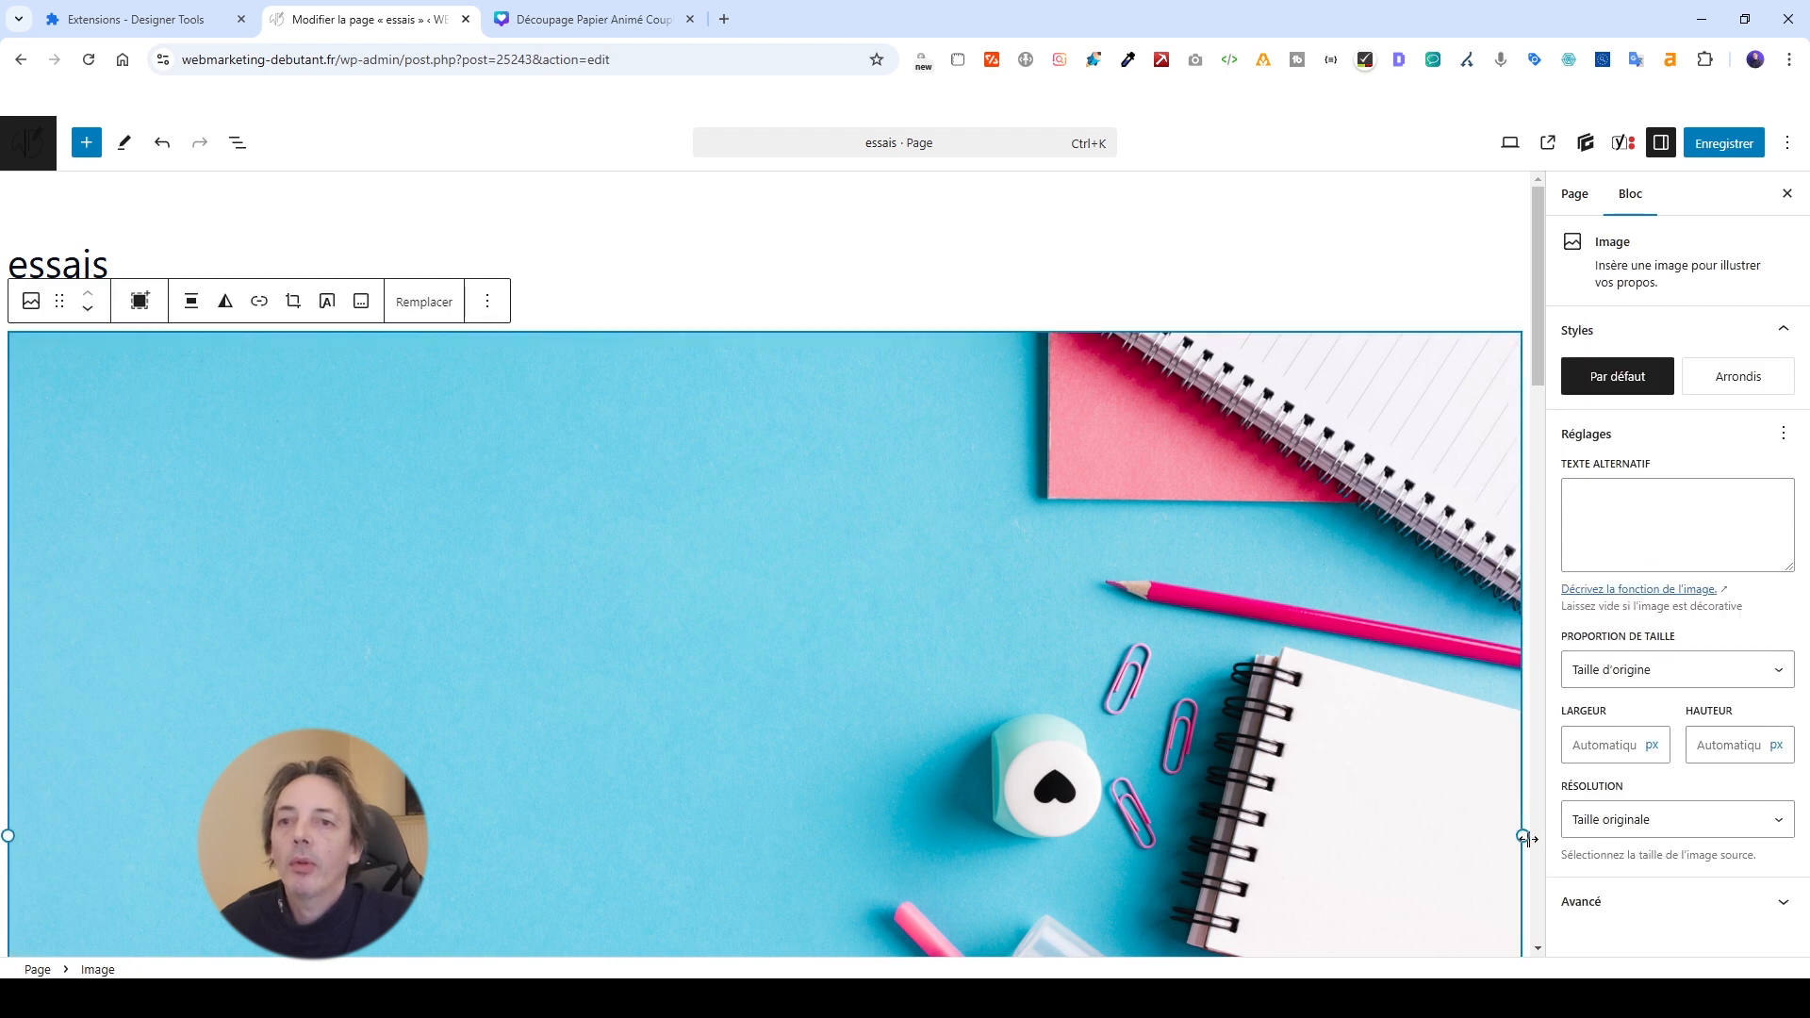
{"action": "left_click_drag", "start_coordinate": [1522, 835], "coordinate": [1058, 760]}
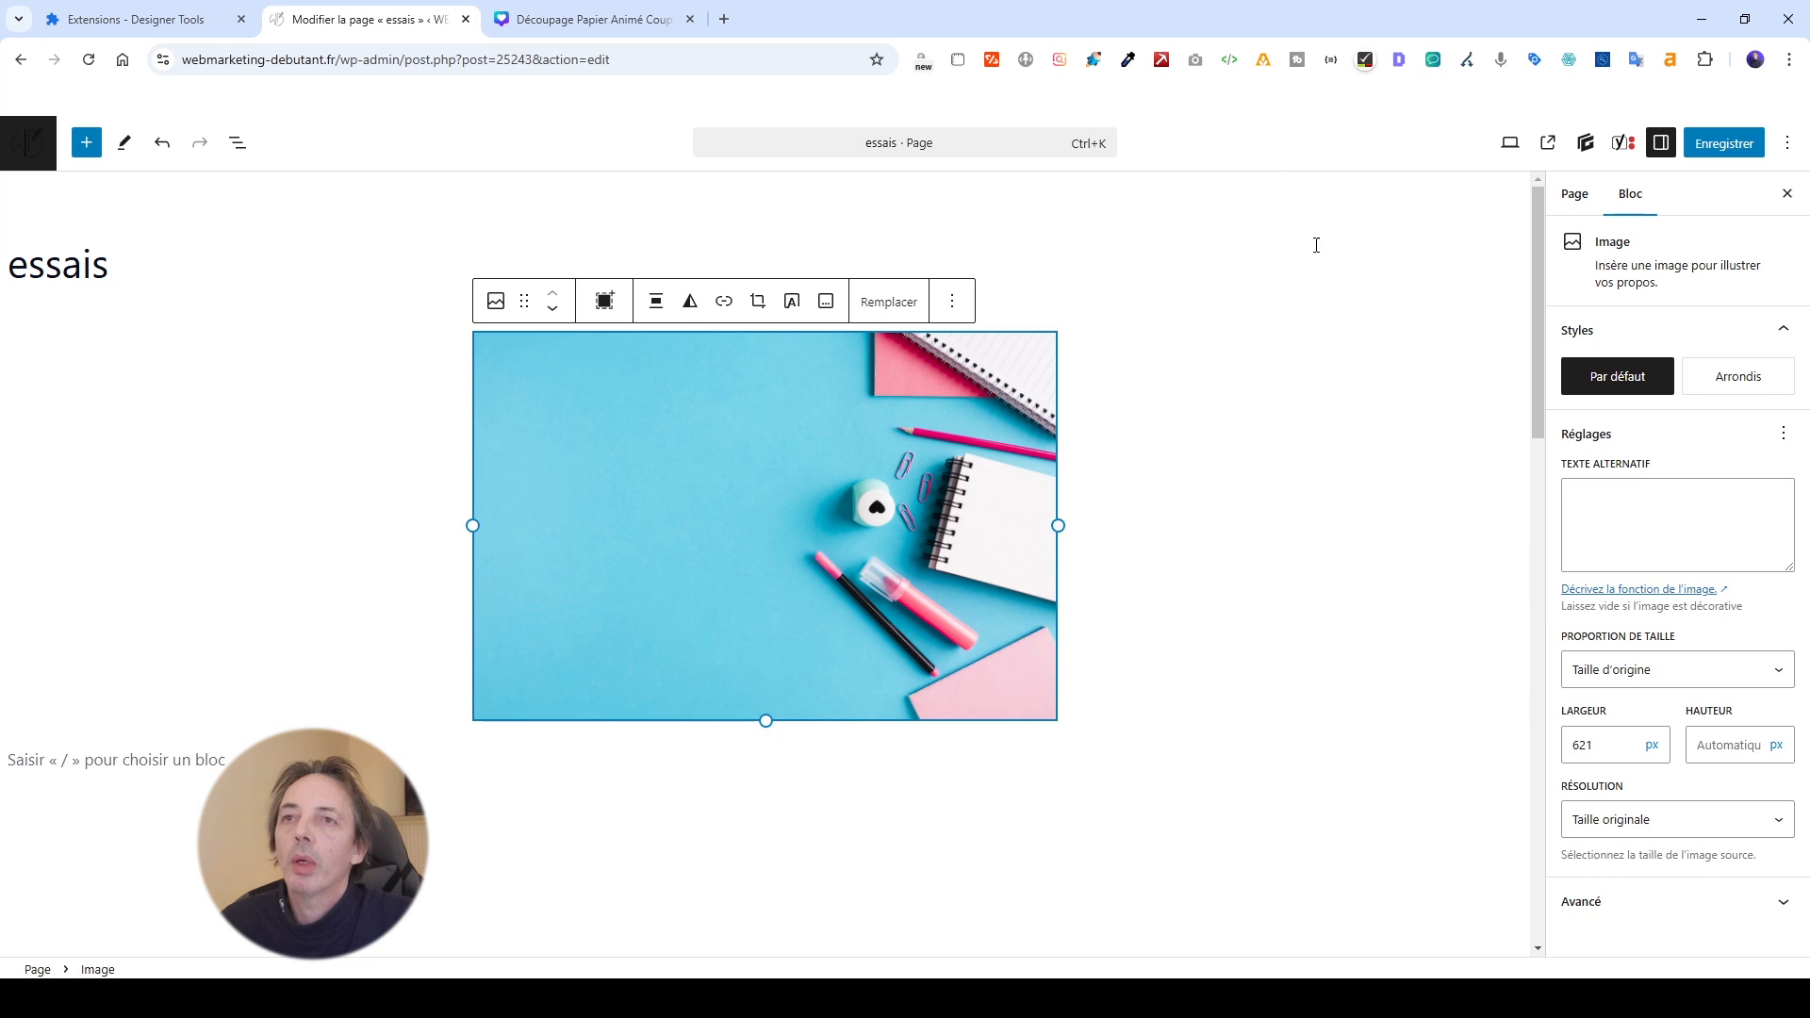
{"action": "left_click", "coordinate": [1732, 147]}
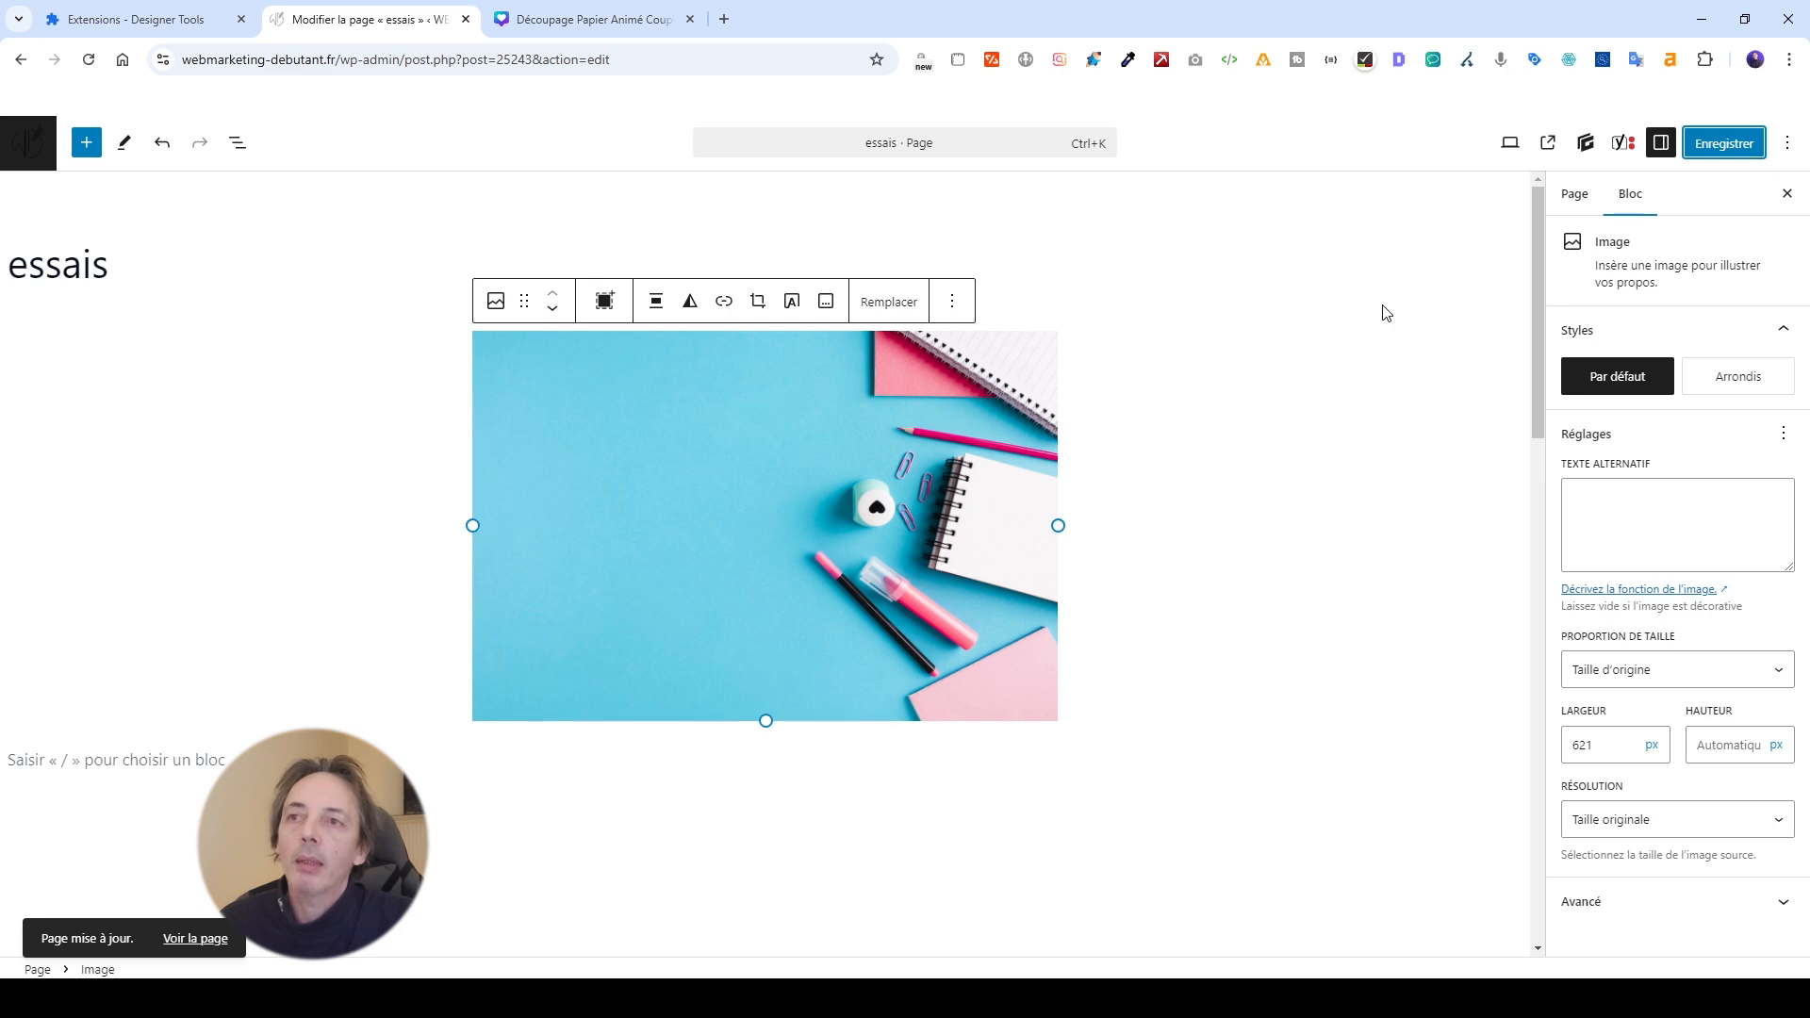
Open the published "essais" page and activate the Designer Tools extension on it.
{"action": "left_click", "coordinate": [1546, 142]}
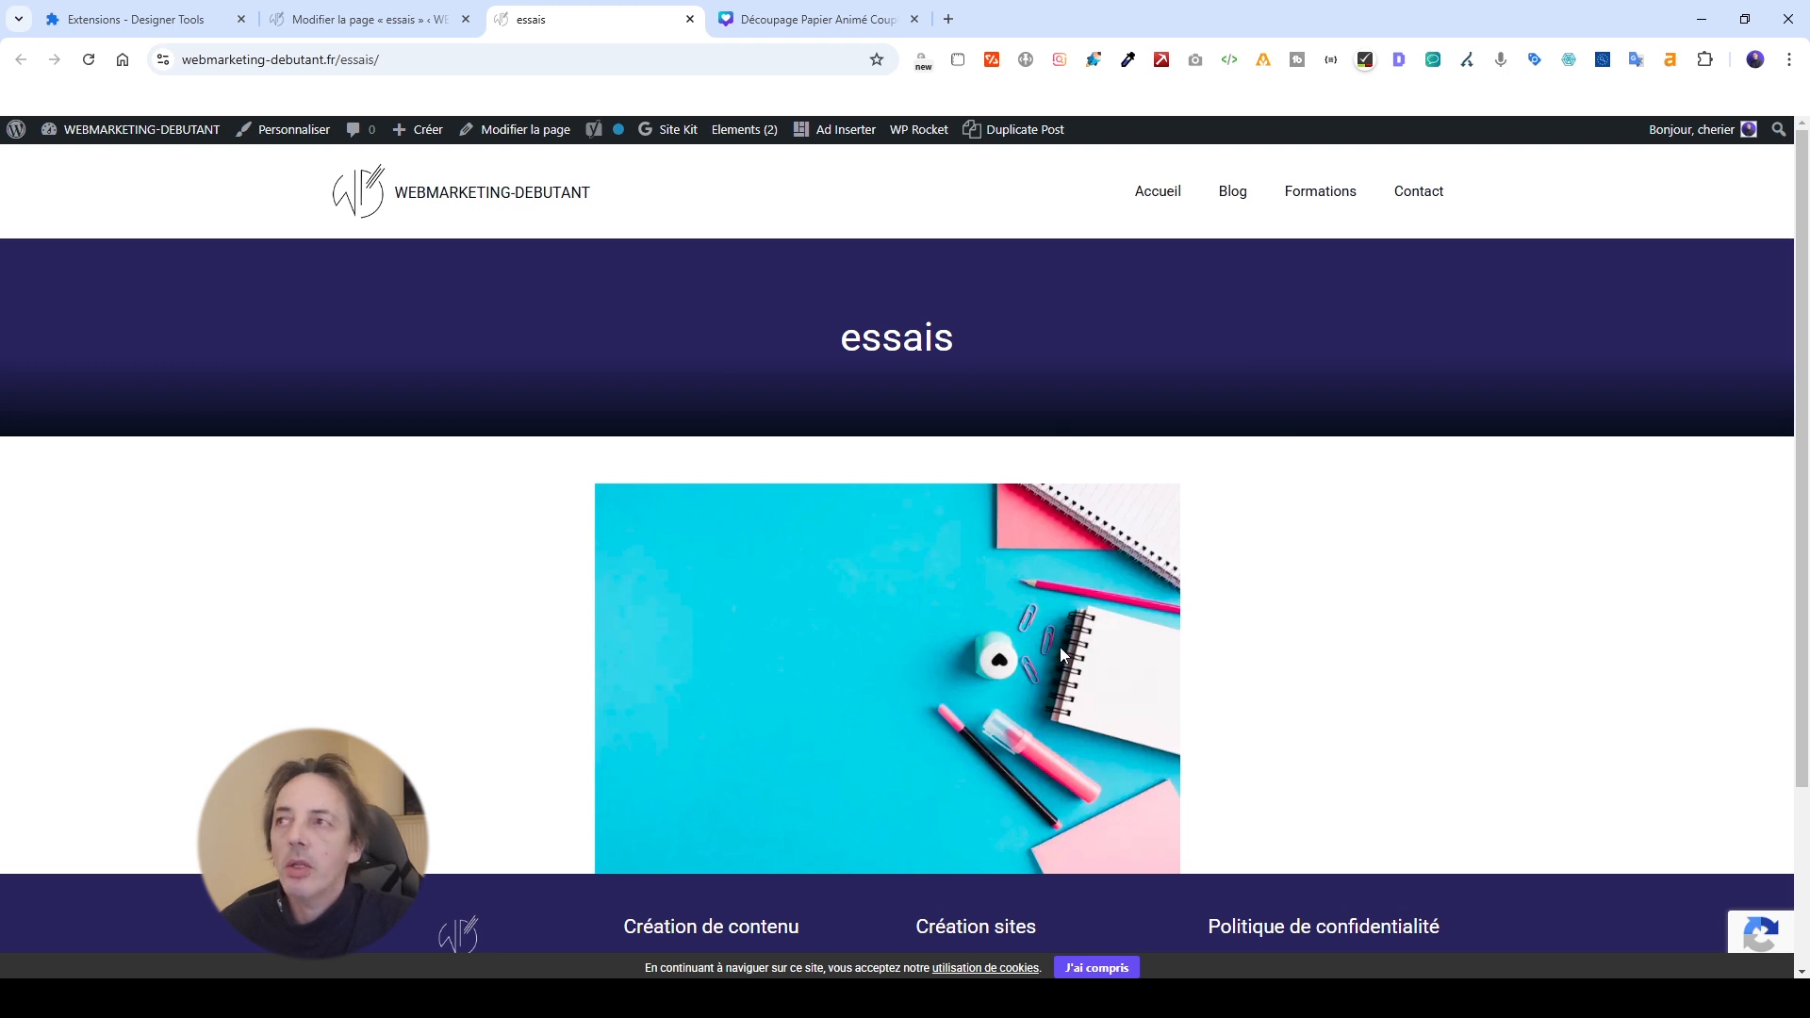
{"action": "left_click", "coordinate": [154, 17]}
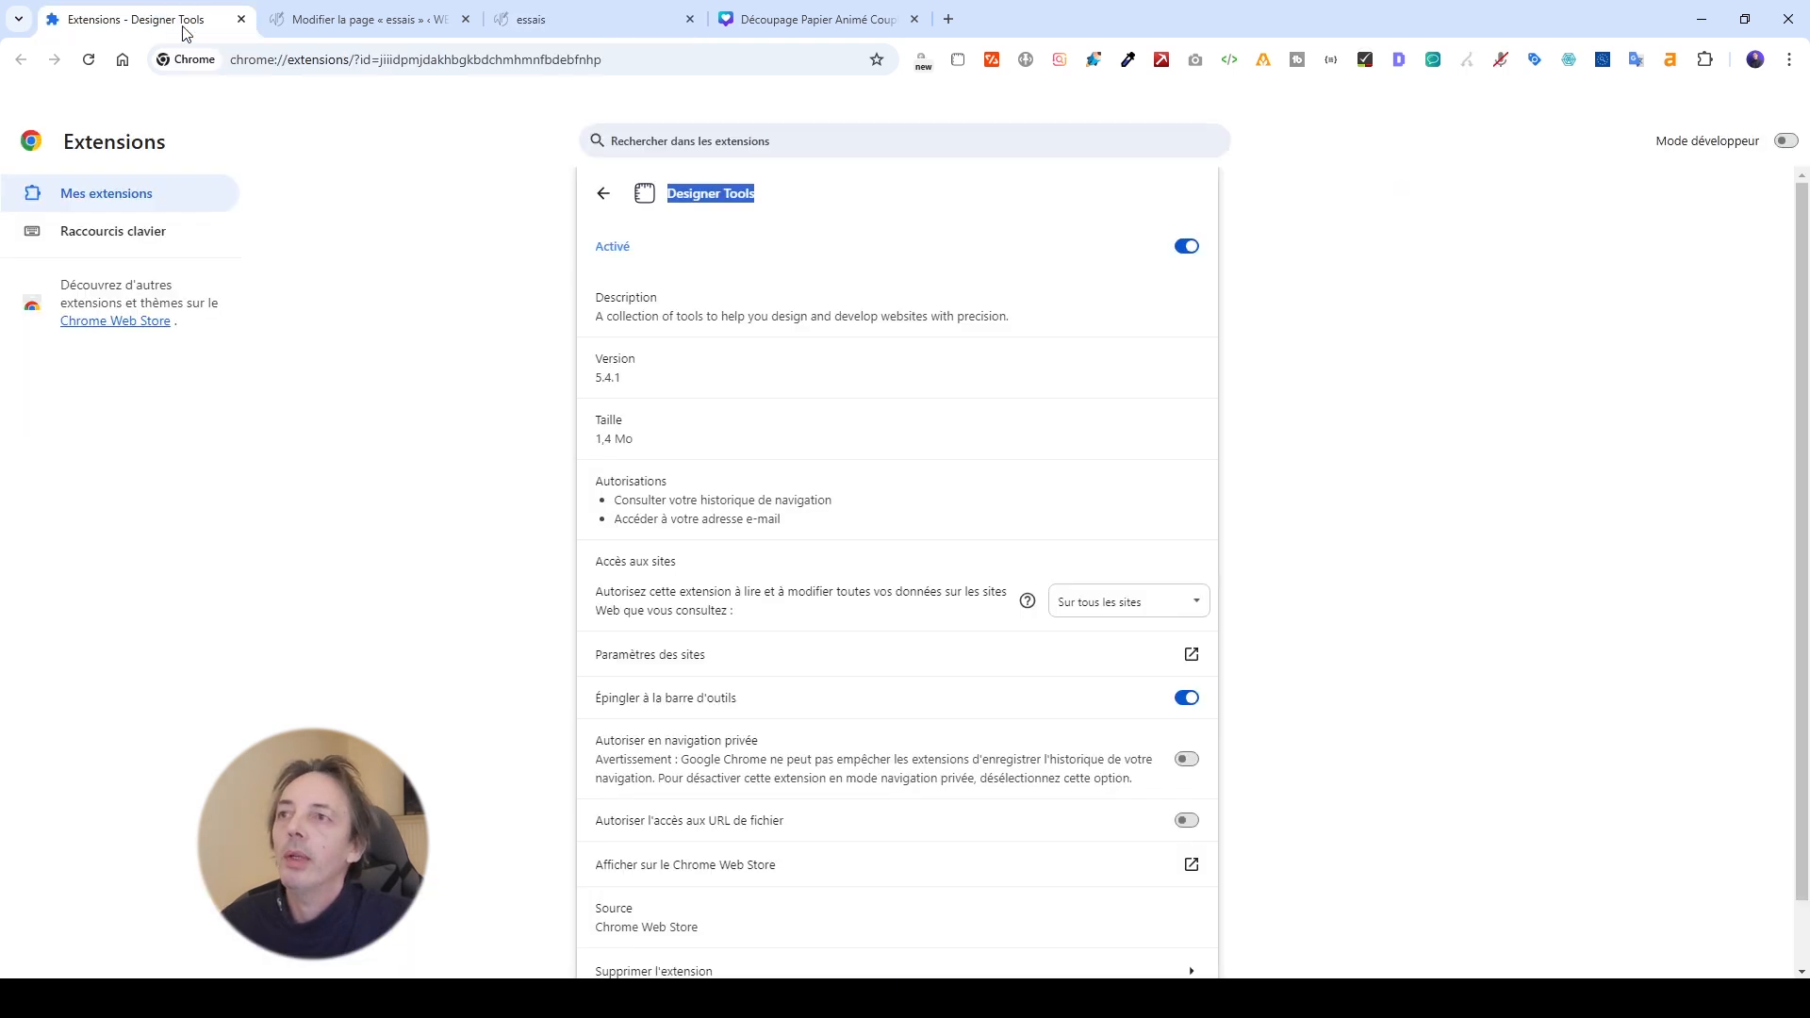
{"action": "left_click", "coordinate": [732, 214]}
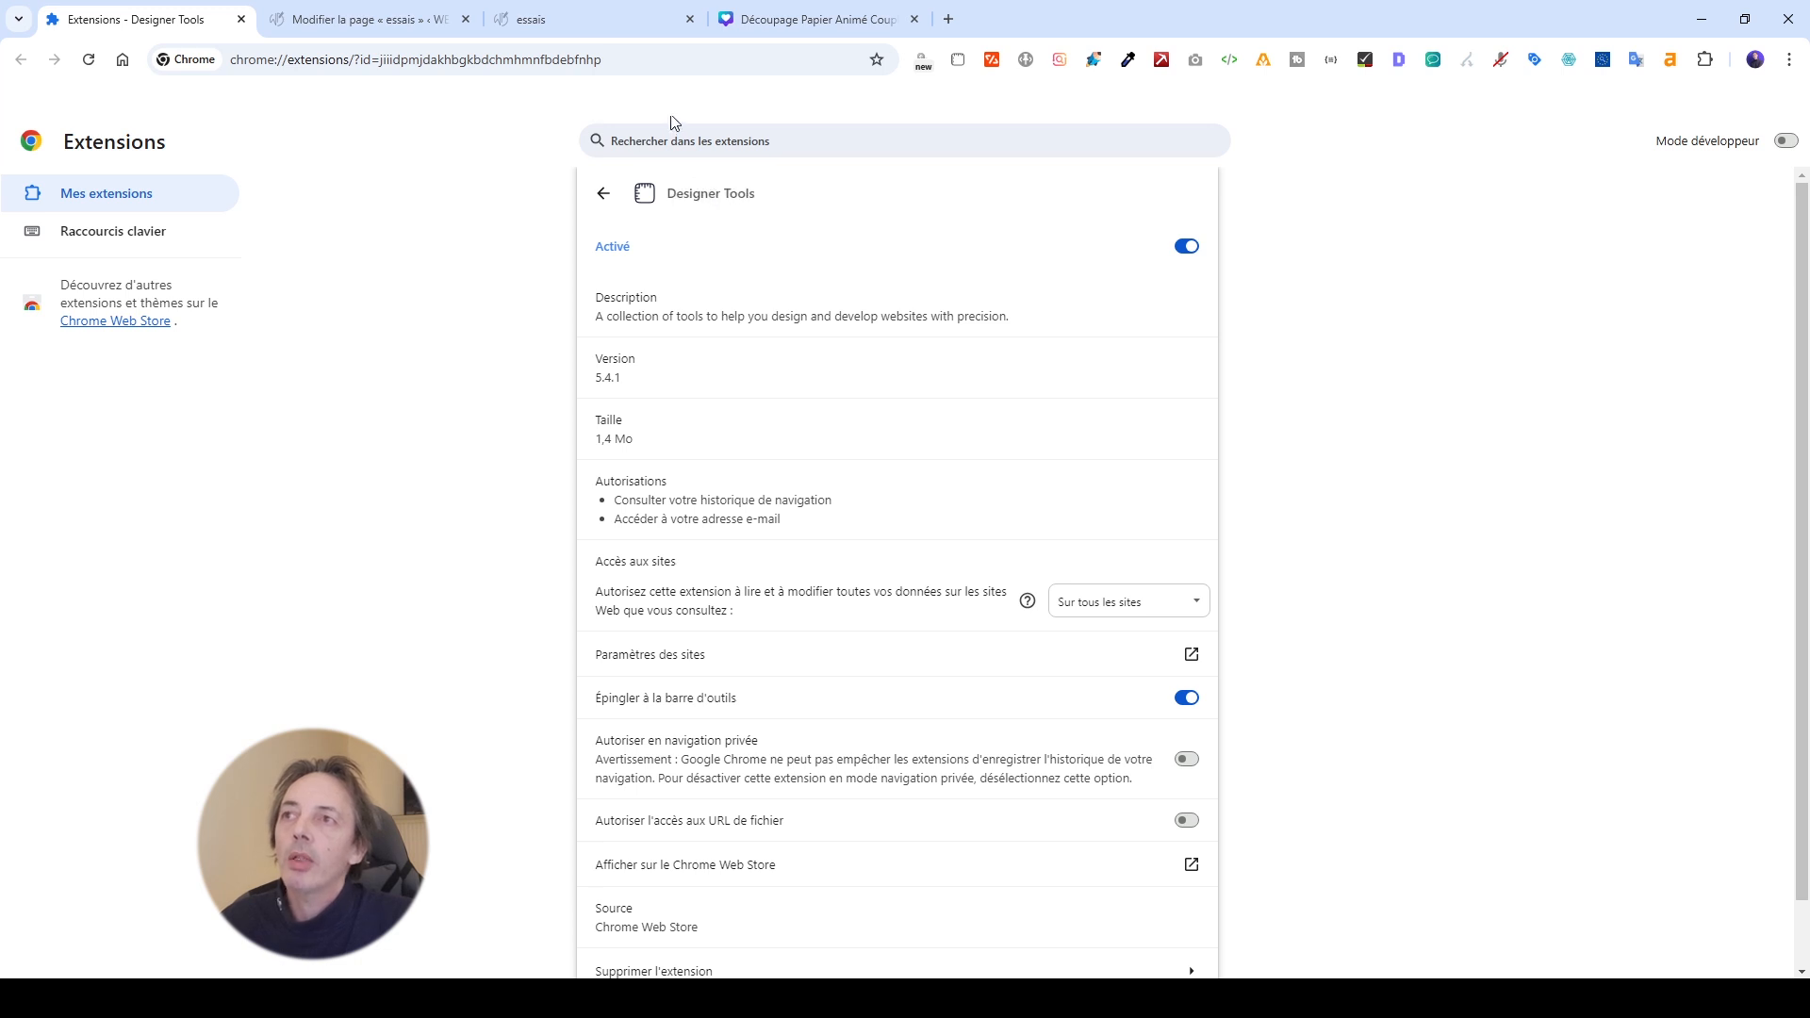
{"action": "left_click", "coordinate": [595, 17]}
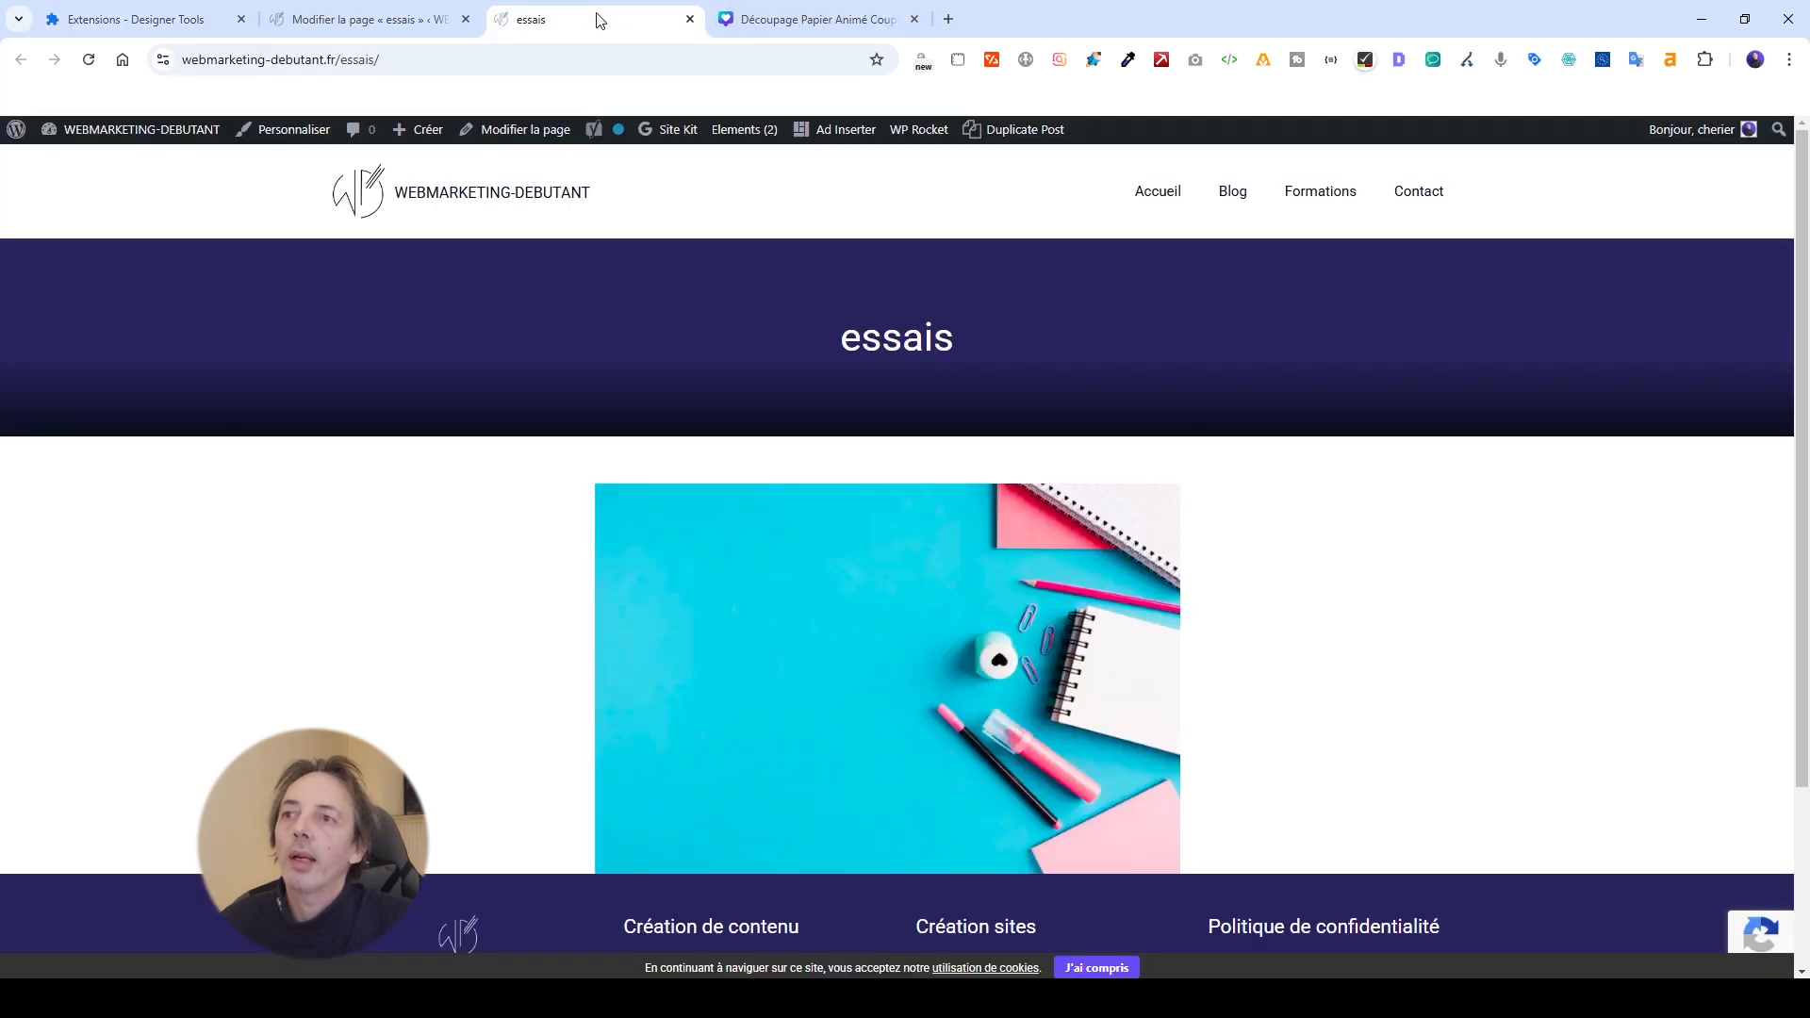
{"action": "left_click", "coordinate": [957, 60]}
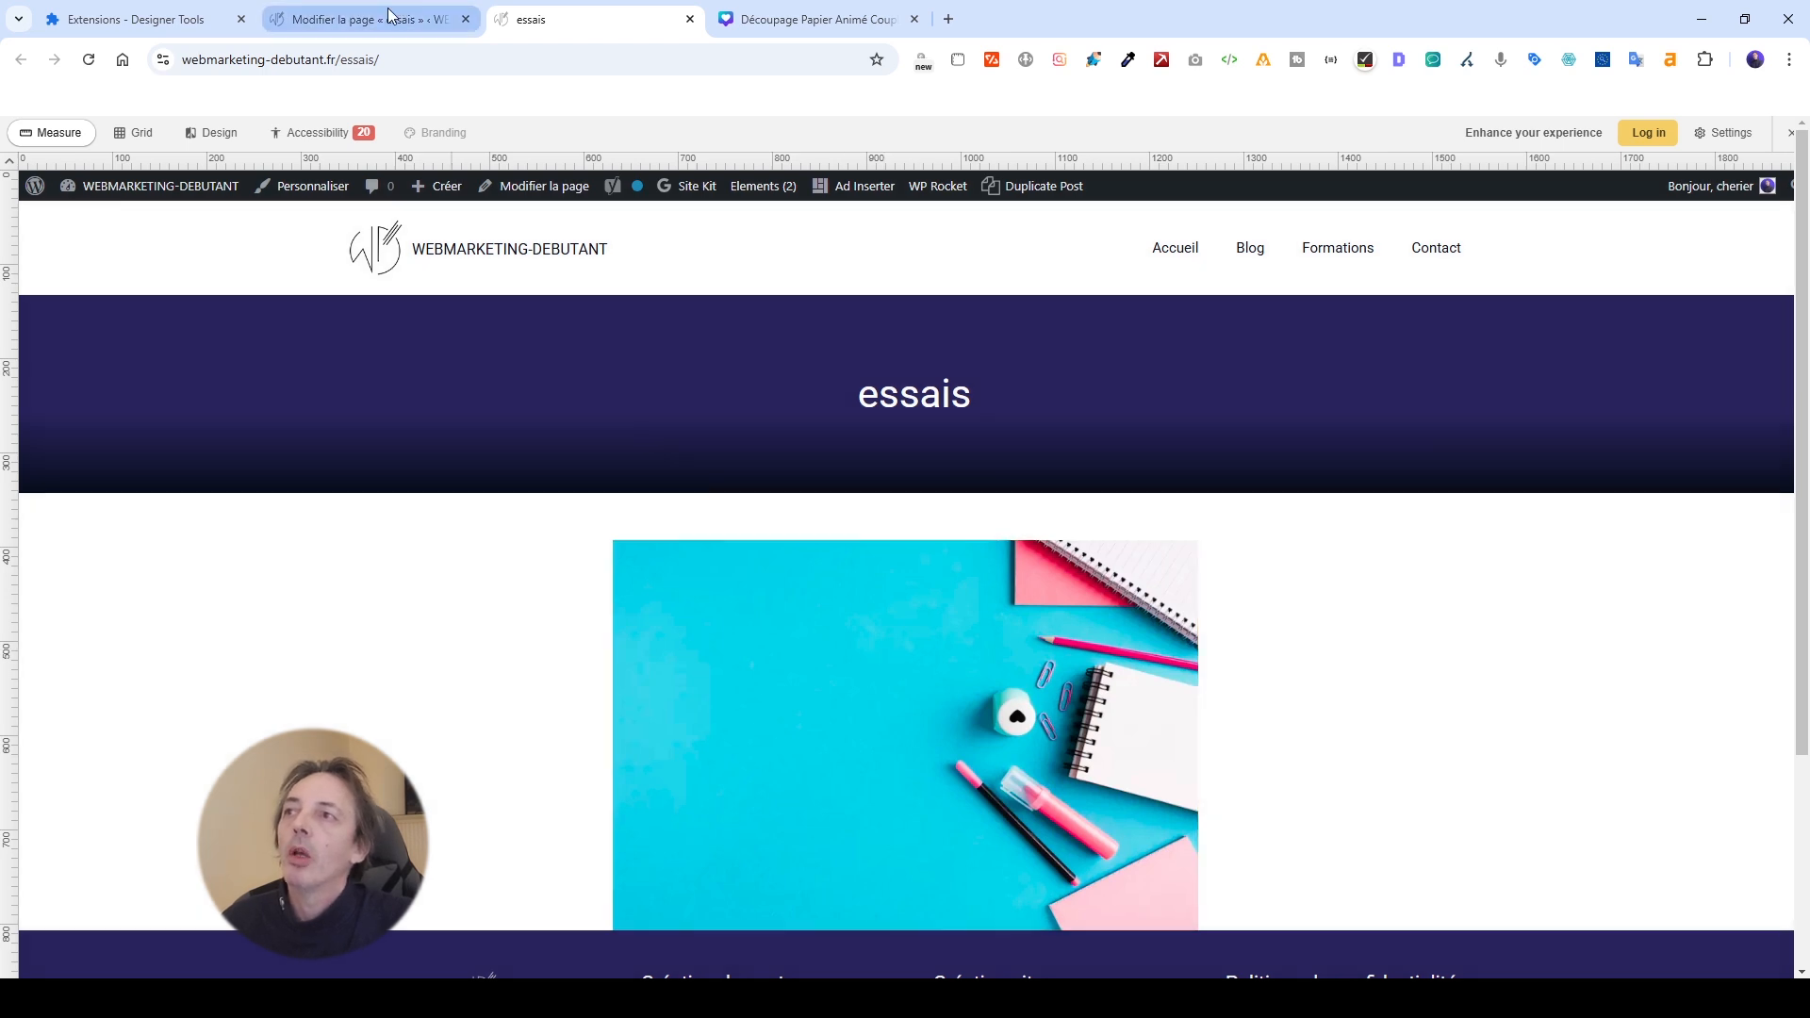
Leave the page editor and open the stationery image's attachment details in the WordPress media library.
{"action": "left_click", "coordinate": [388, 19]}
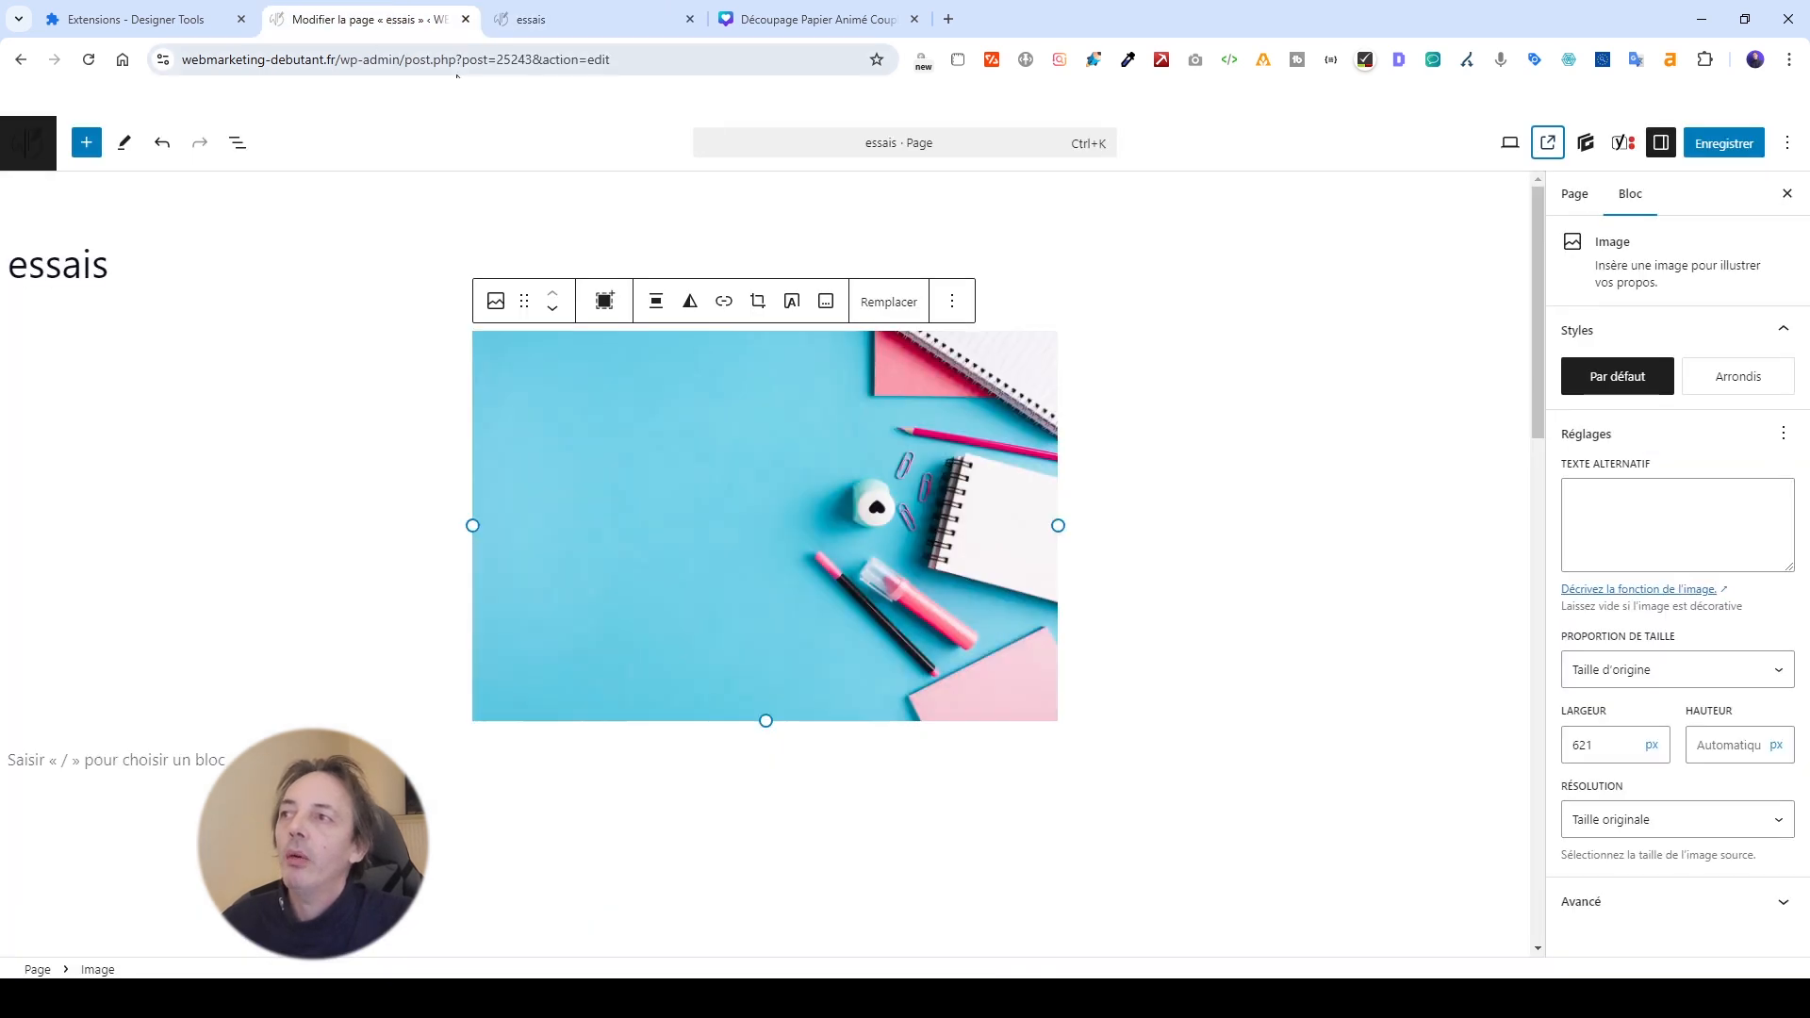
{"action": "left_click", "coordinate": [28, 142]}
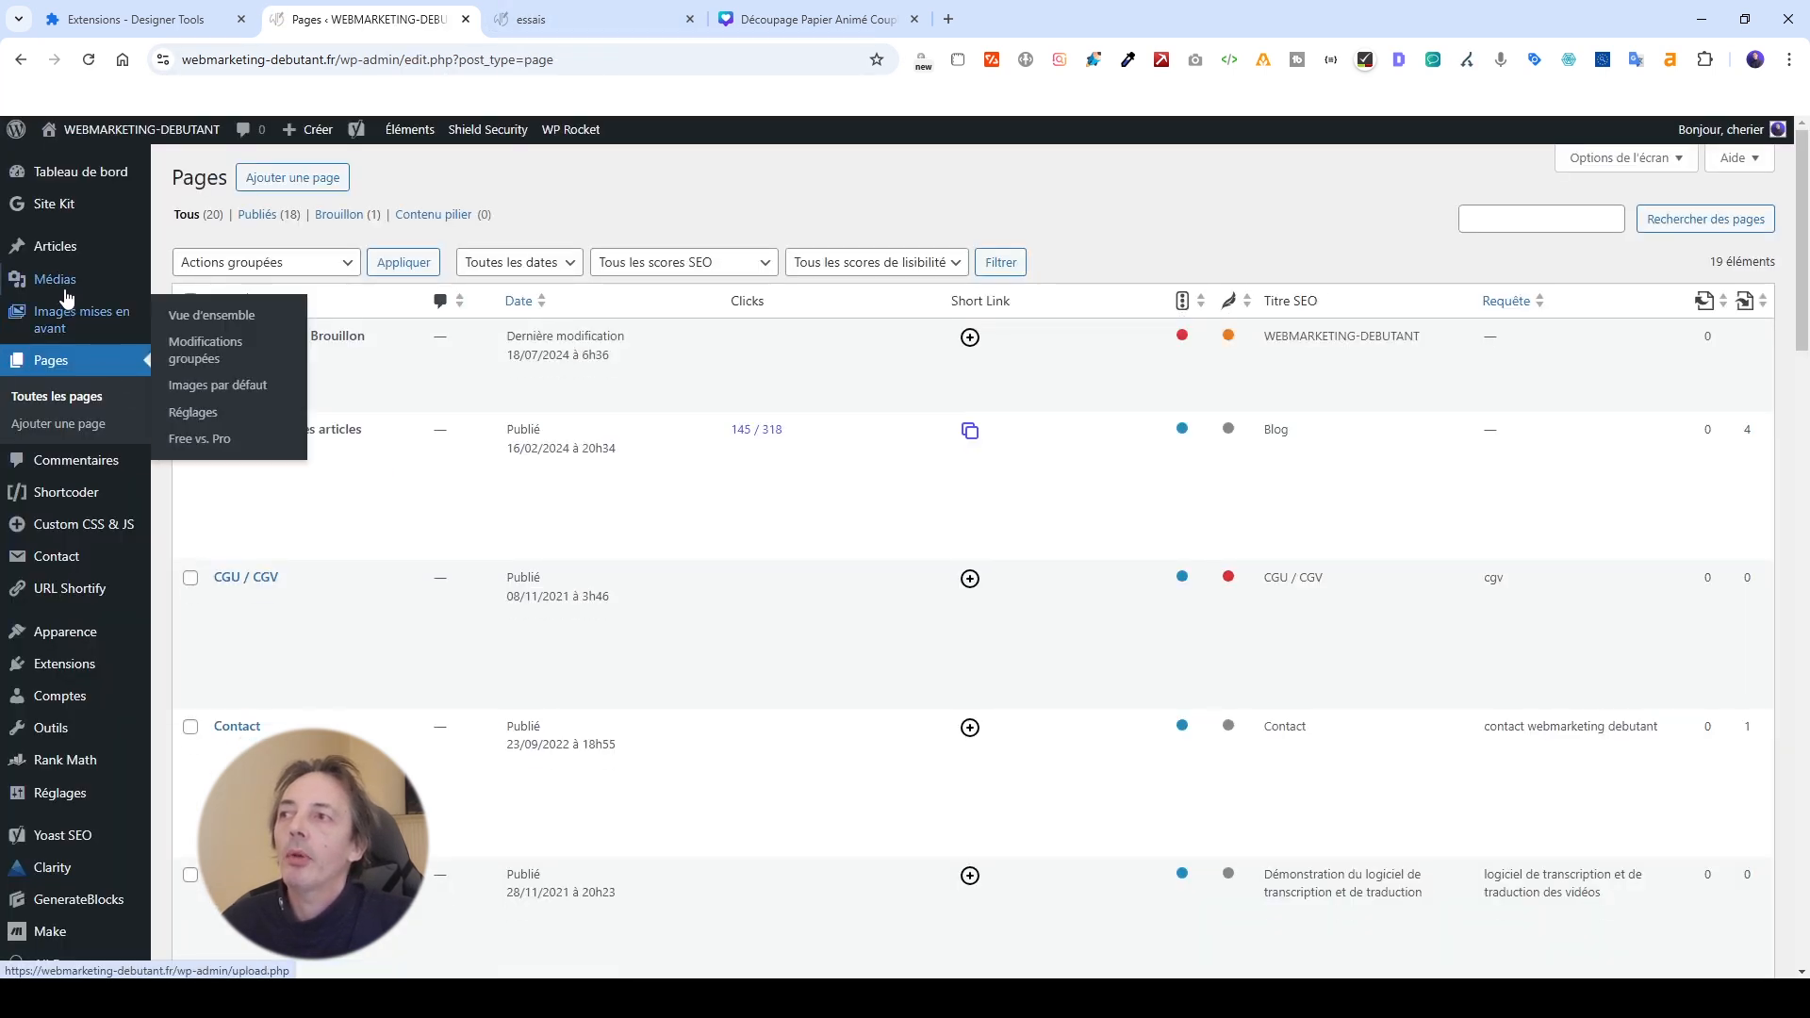
{"action": "mouse_move", "coordinate": [66, 291]}
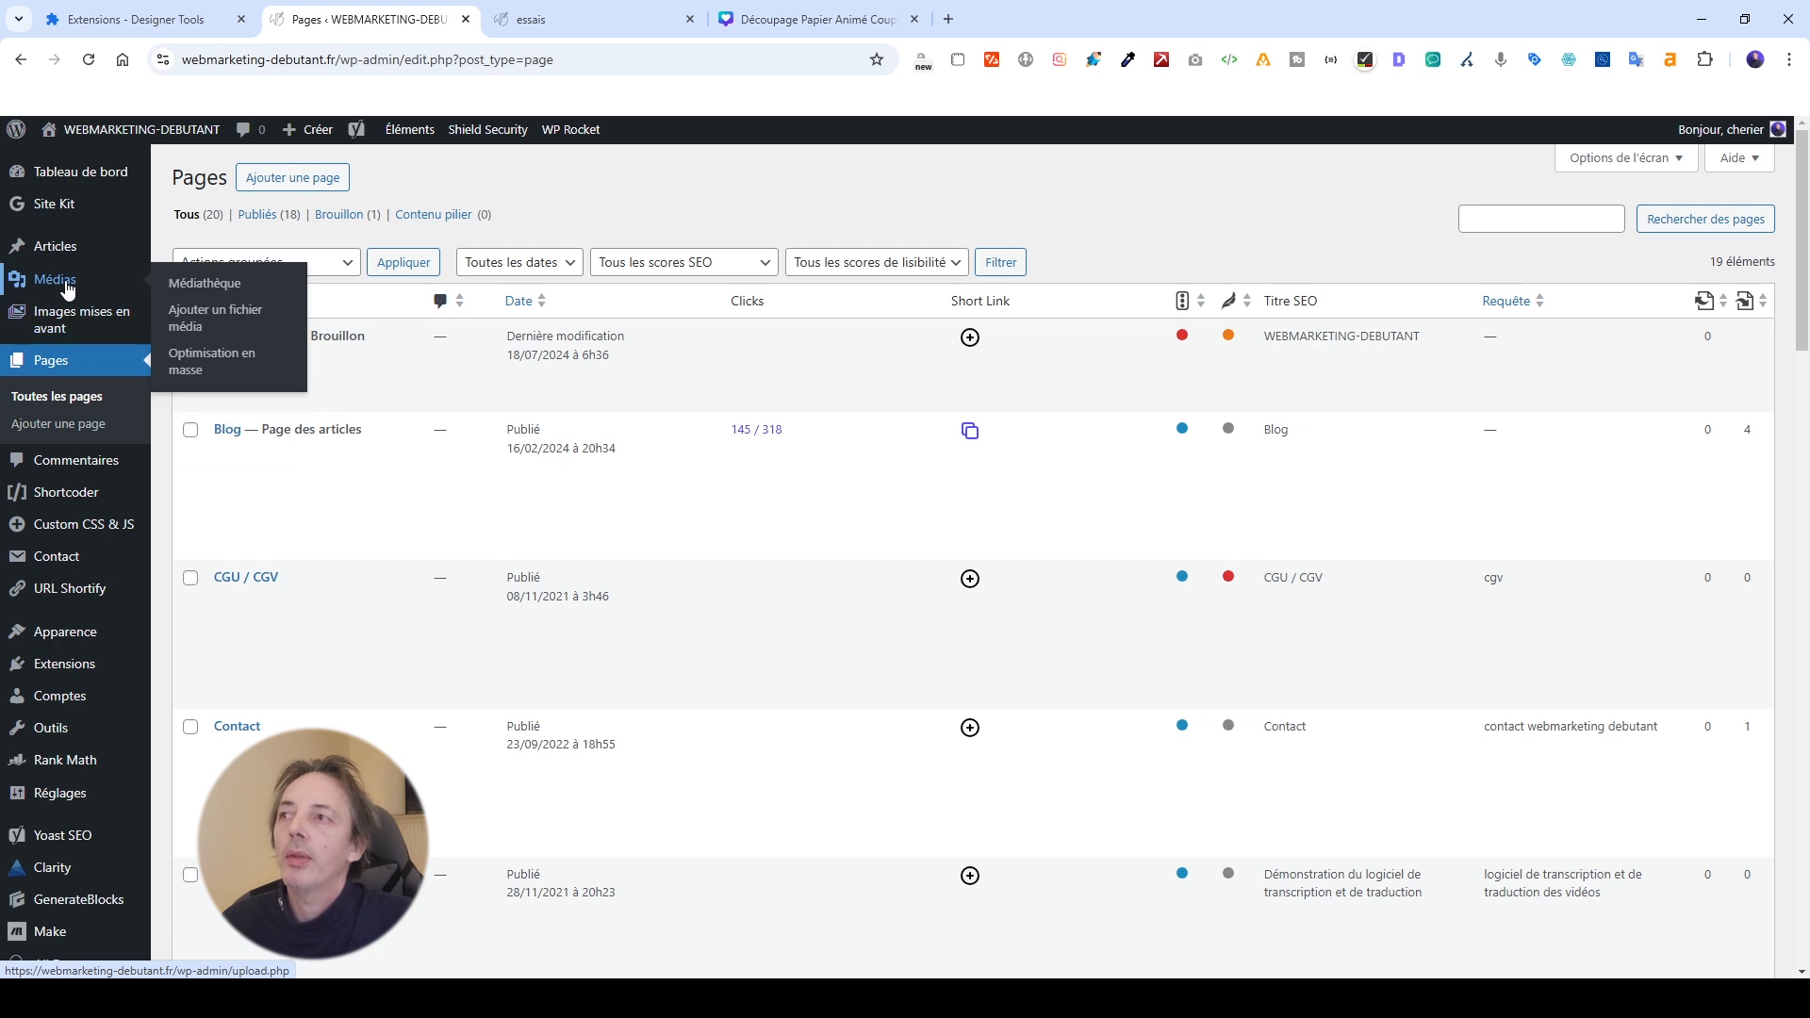
{"action": "left_click", "coordinate": [204, 283]}
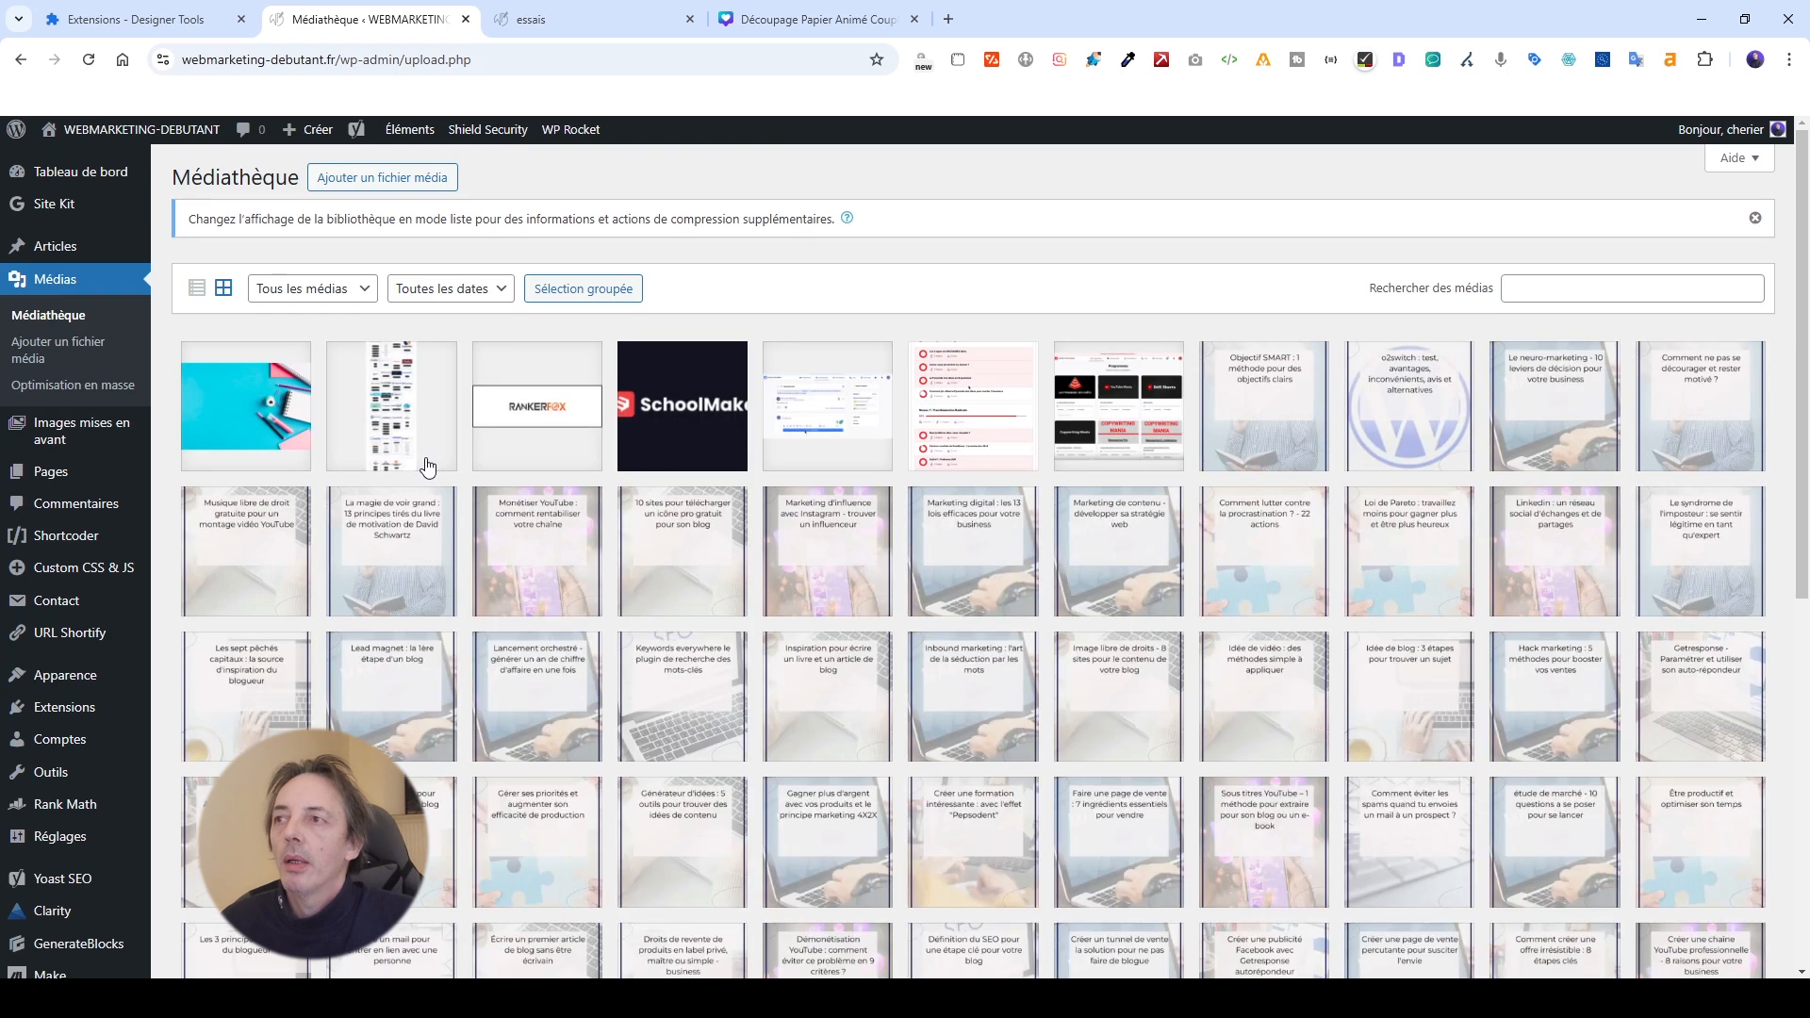
{"action": "left_click", "coordinate": [272, 417]}
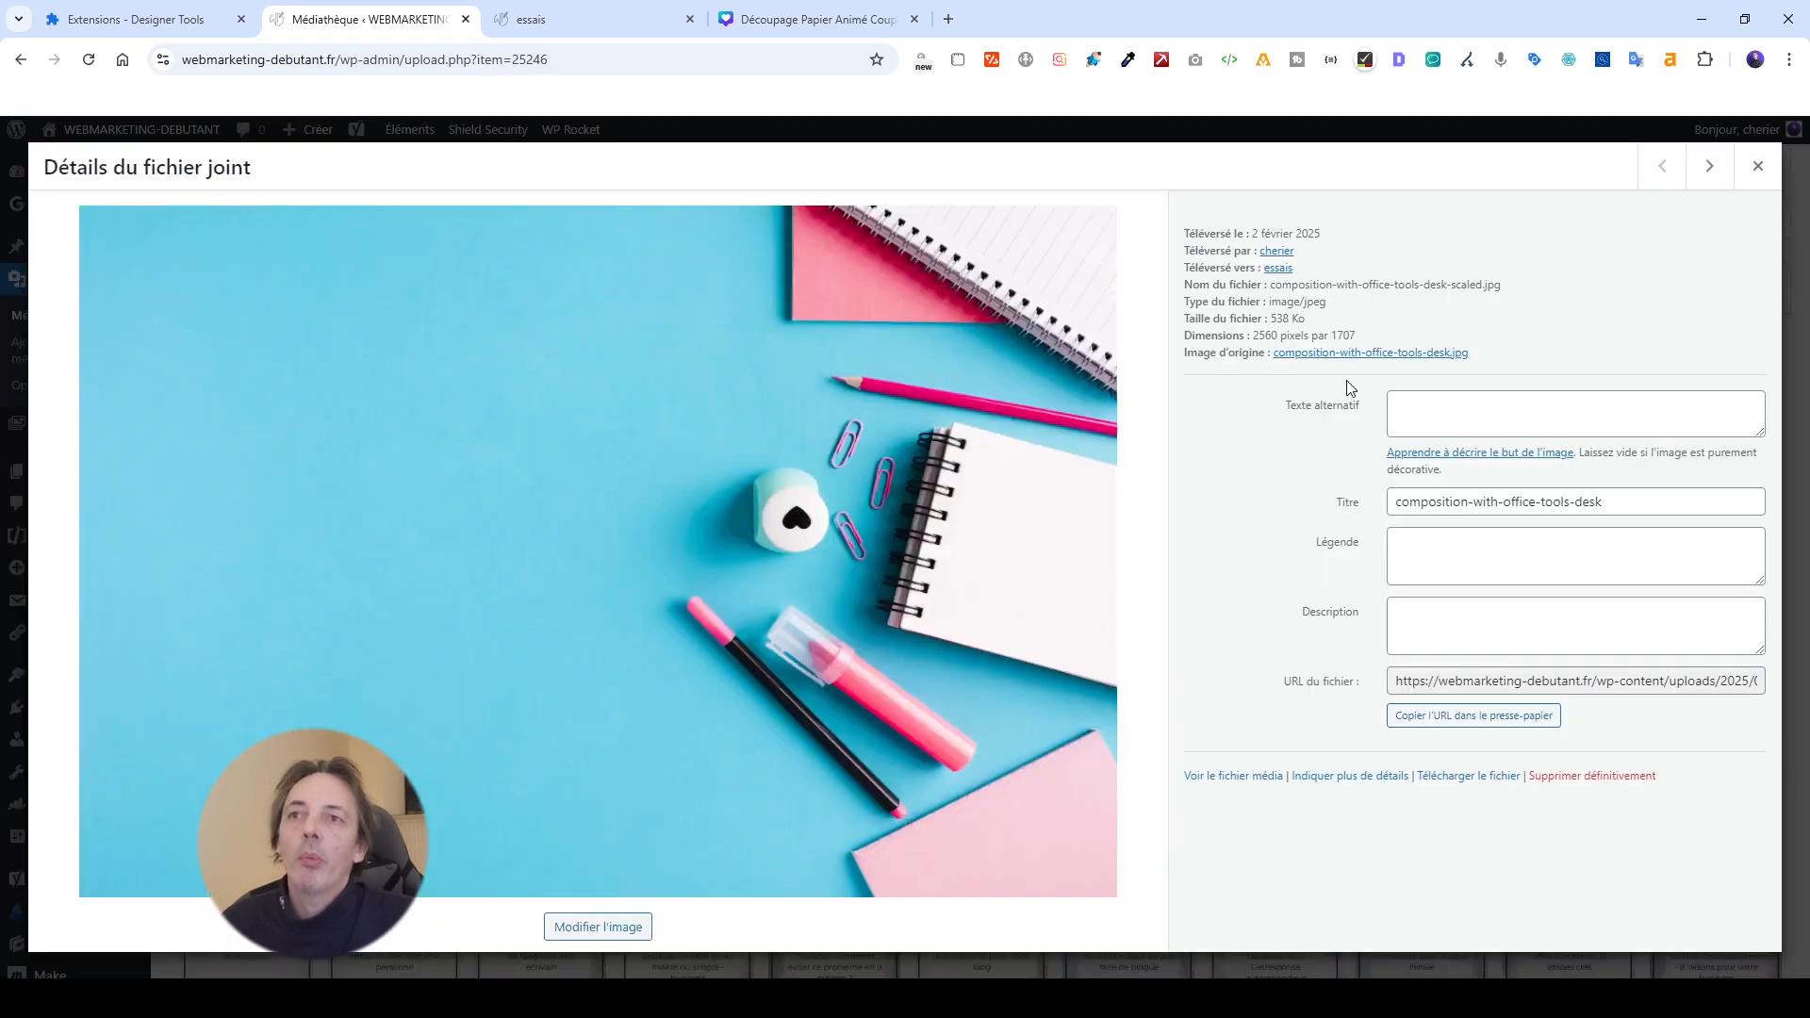
Check the stationery image's file dimensions against its display on the published "essais" page.
{"action": "left_click_drag", "start_coordinate": [1253, 336], "coordinate": [1357, 344]}
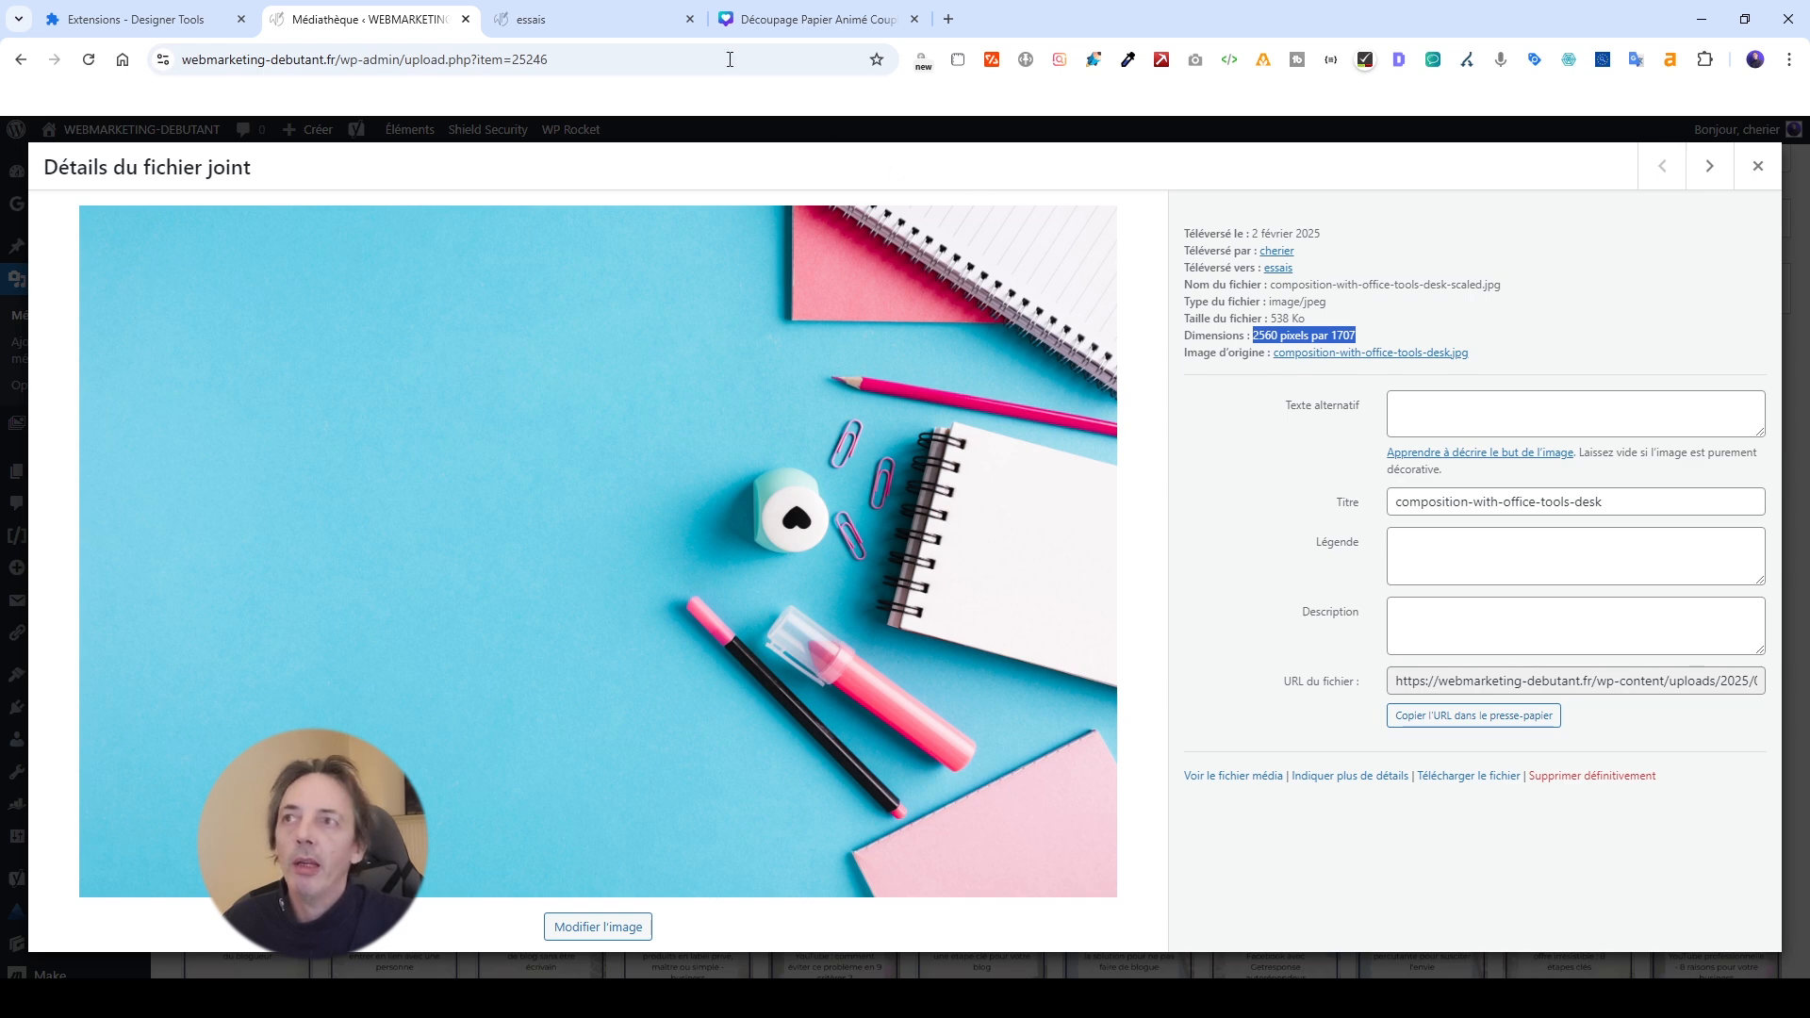
{"action": "left_click", "coordinate": [660, 14]}
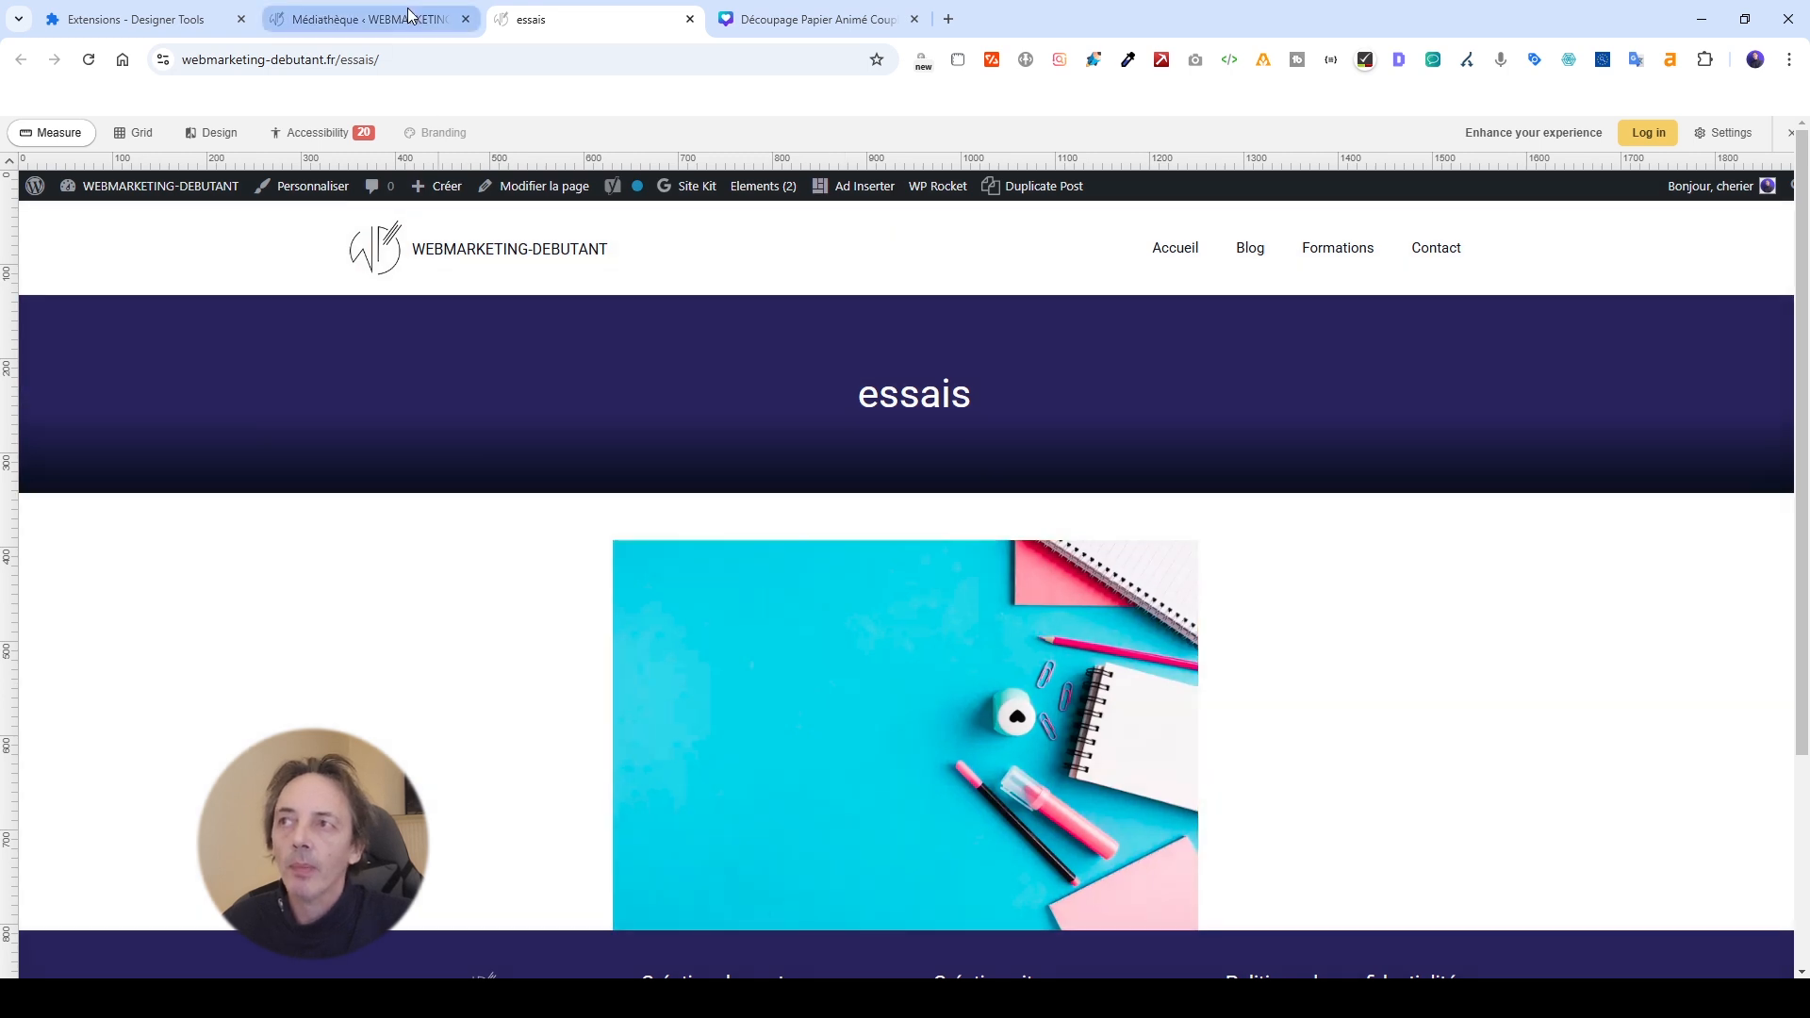
{"action": "left_click", "coordinate": [407, 19]}
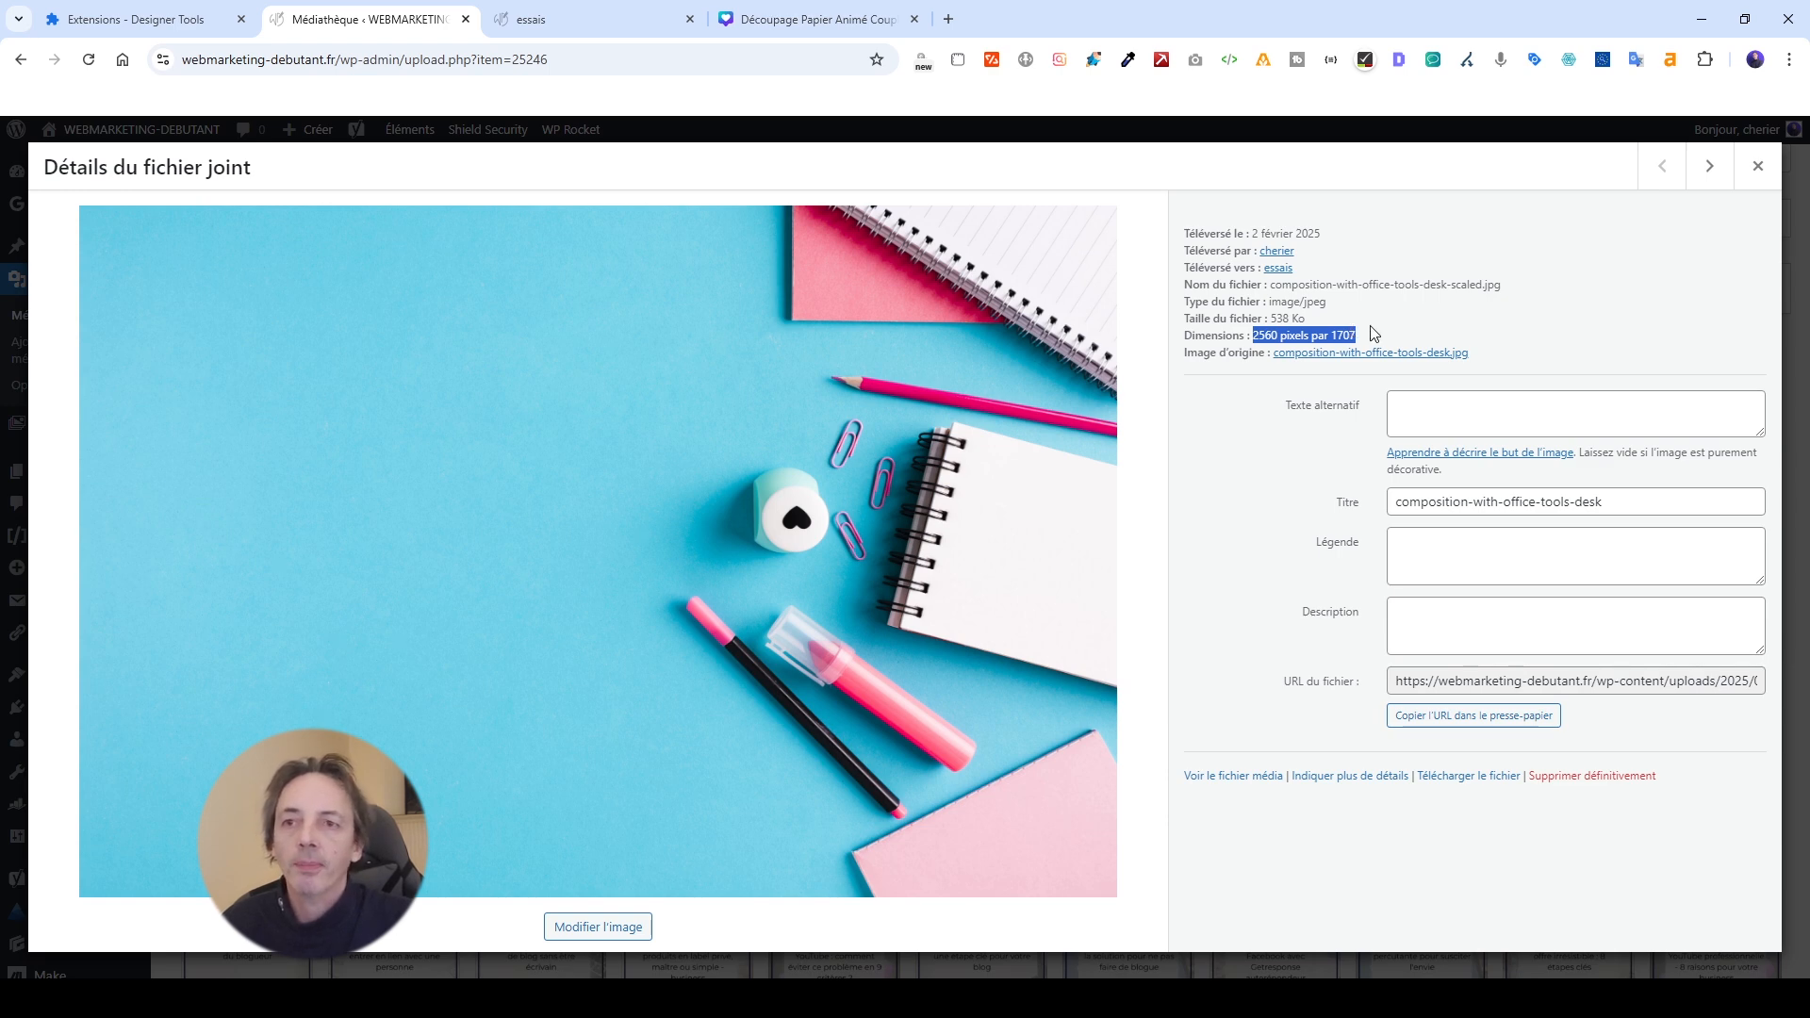
Edit the stationery image in the media library and scale it to 621 × 414 pixels.
{"action": "left_click", "coordinate": [595, 926]}
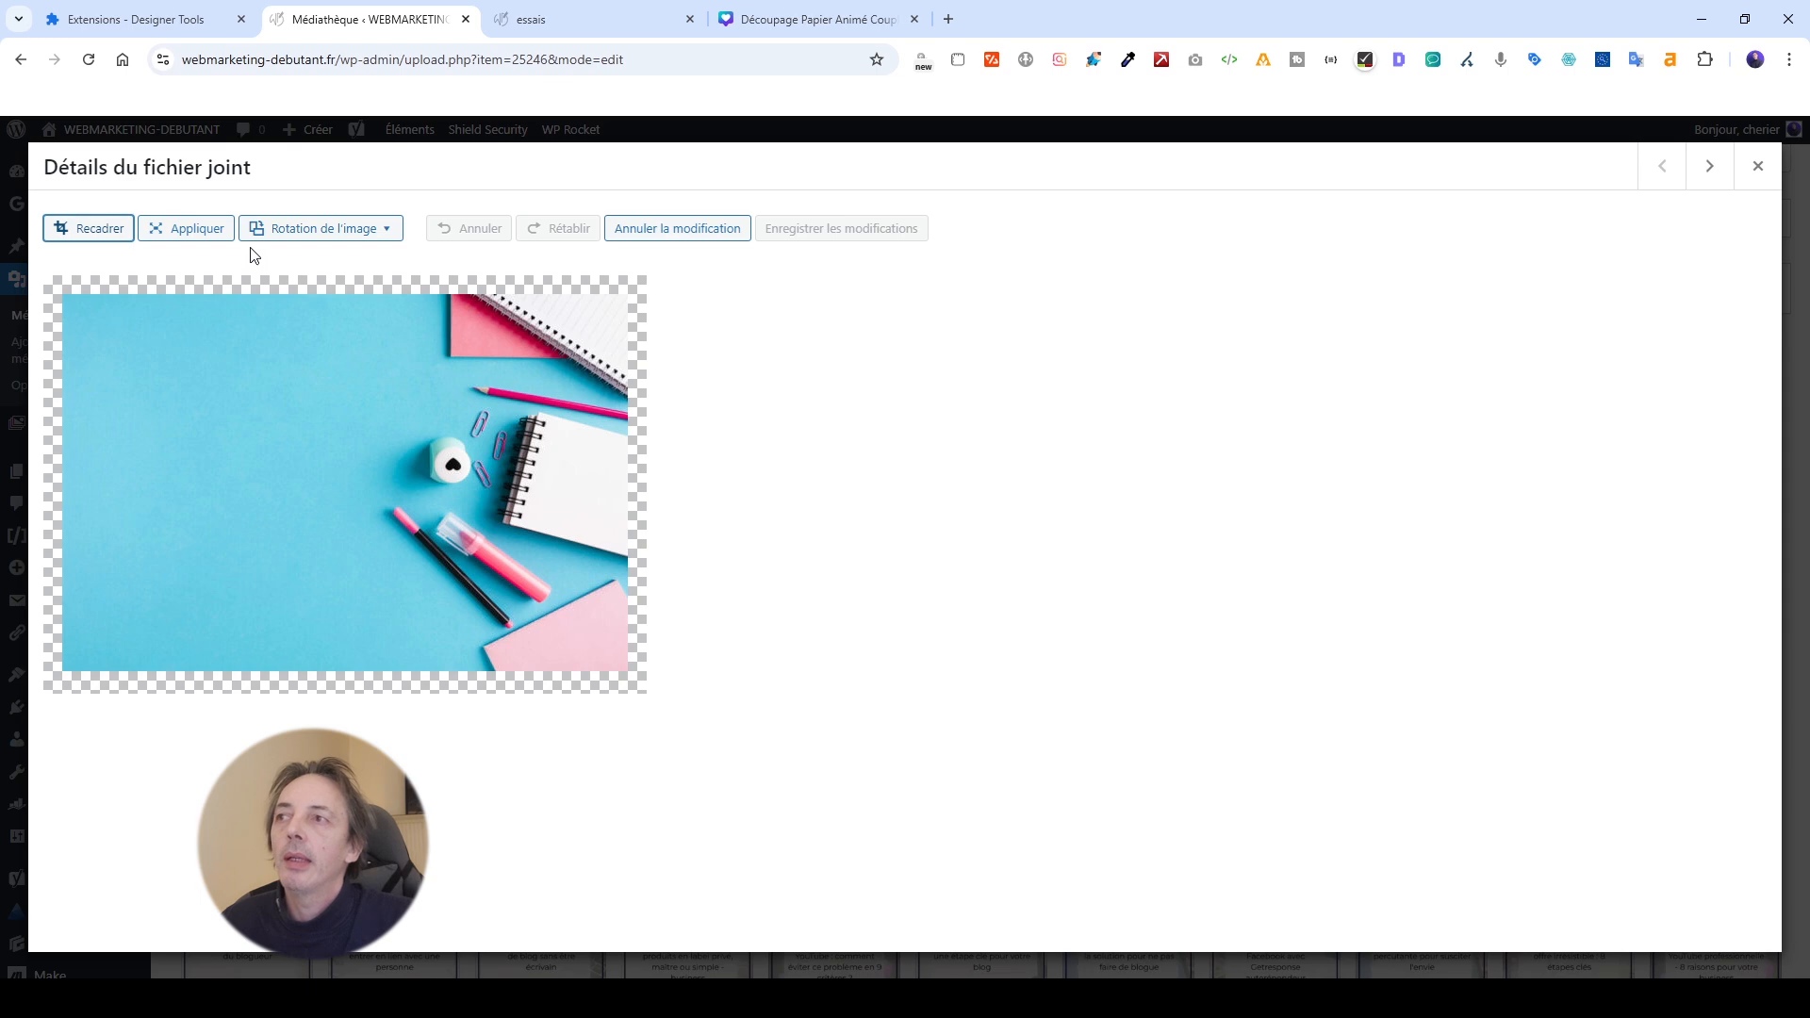
{"action": "left_click", "coordinate": [200, 229]}
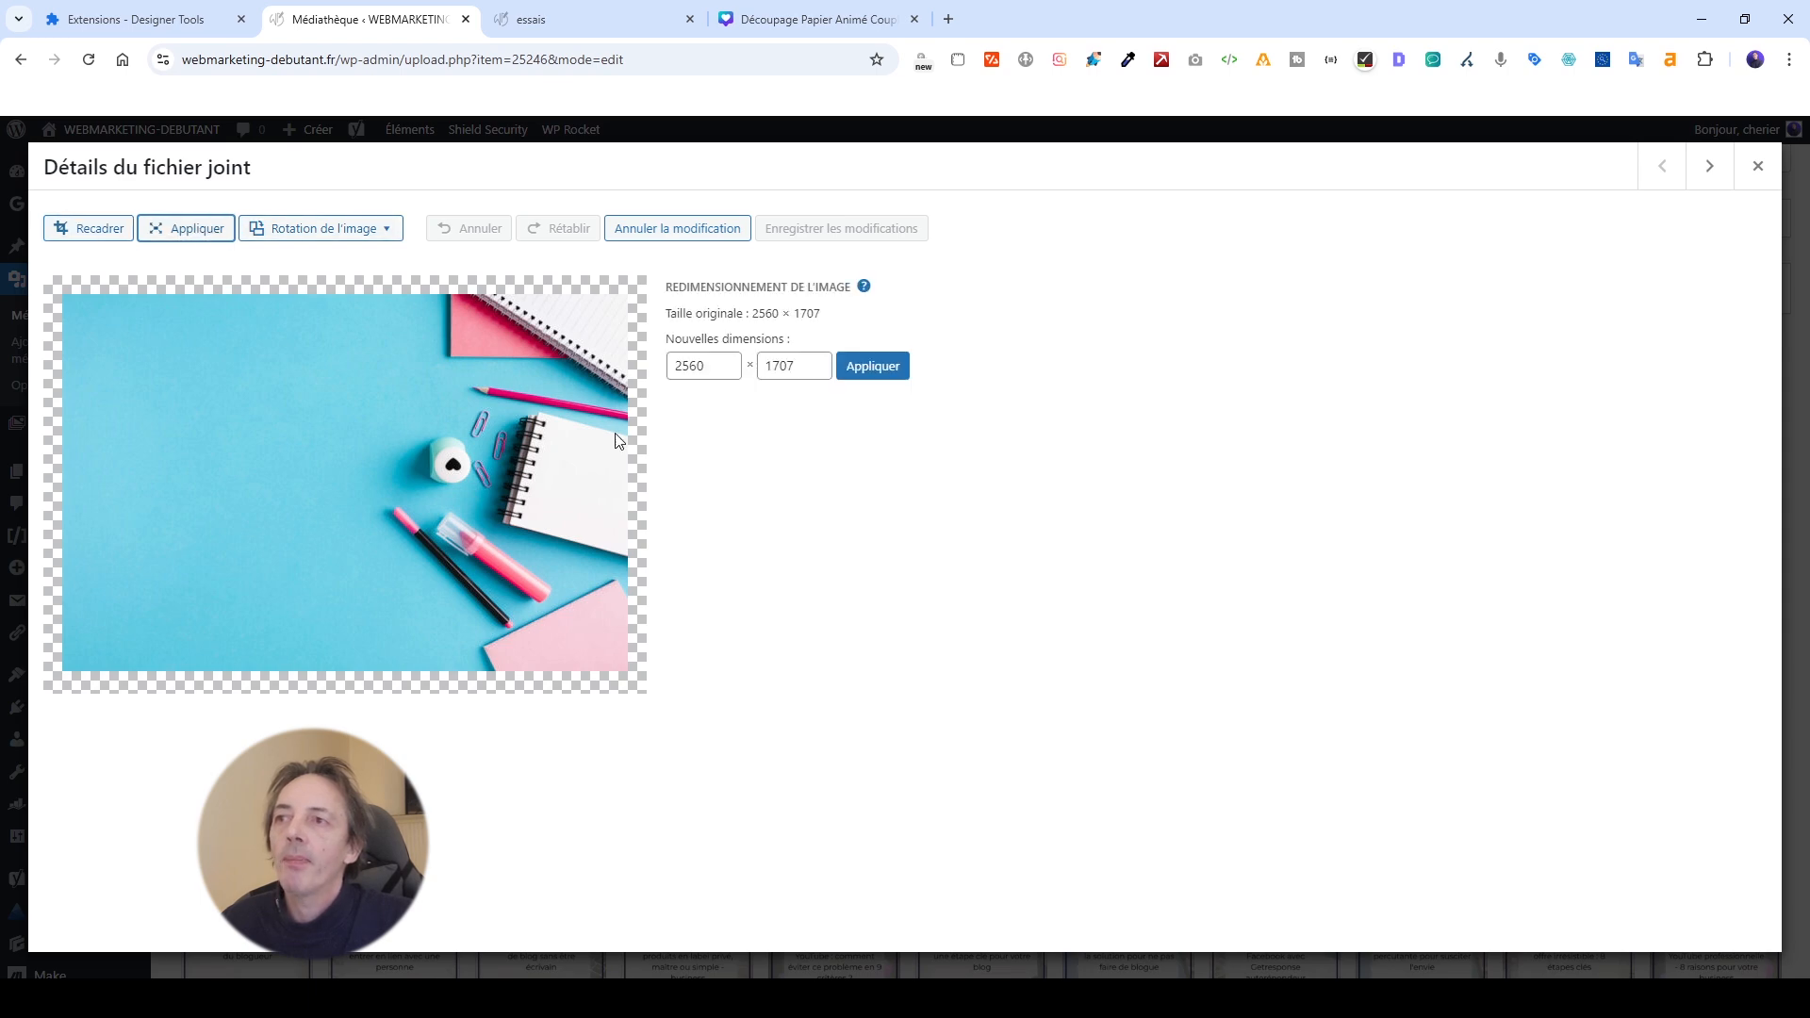
{"action": "left_click", "coordinate": [620, 22]}
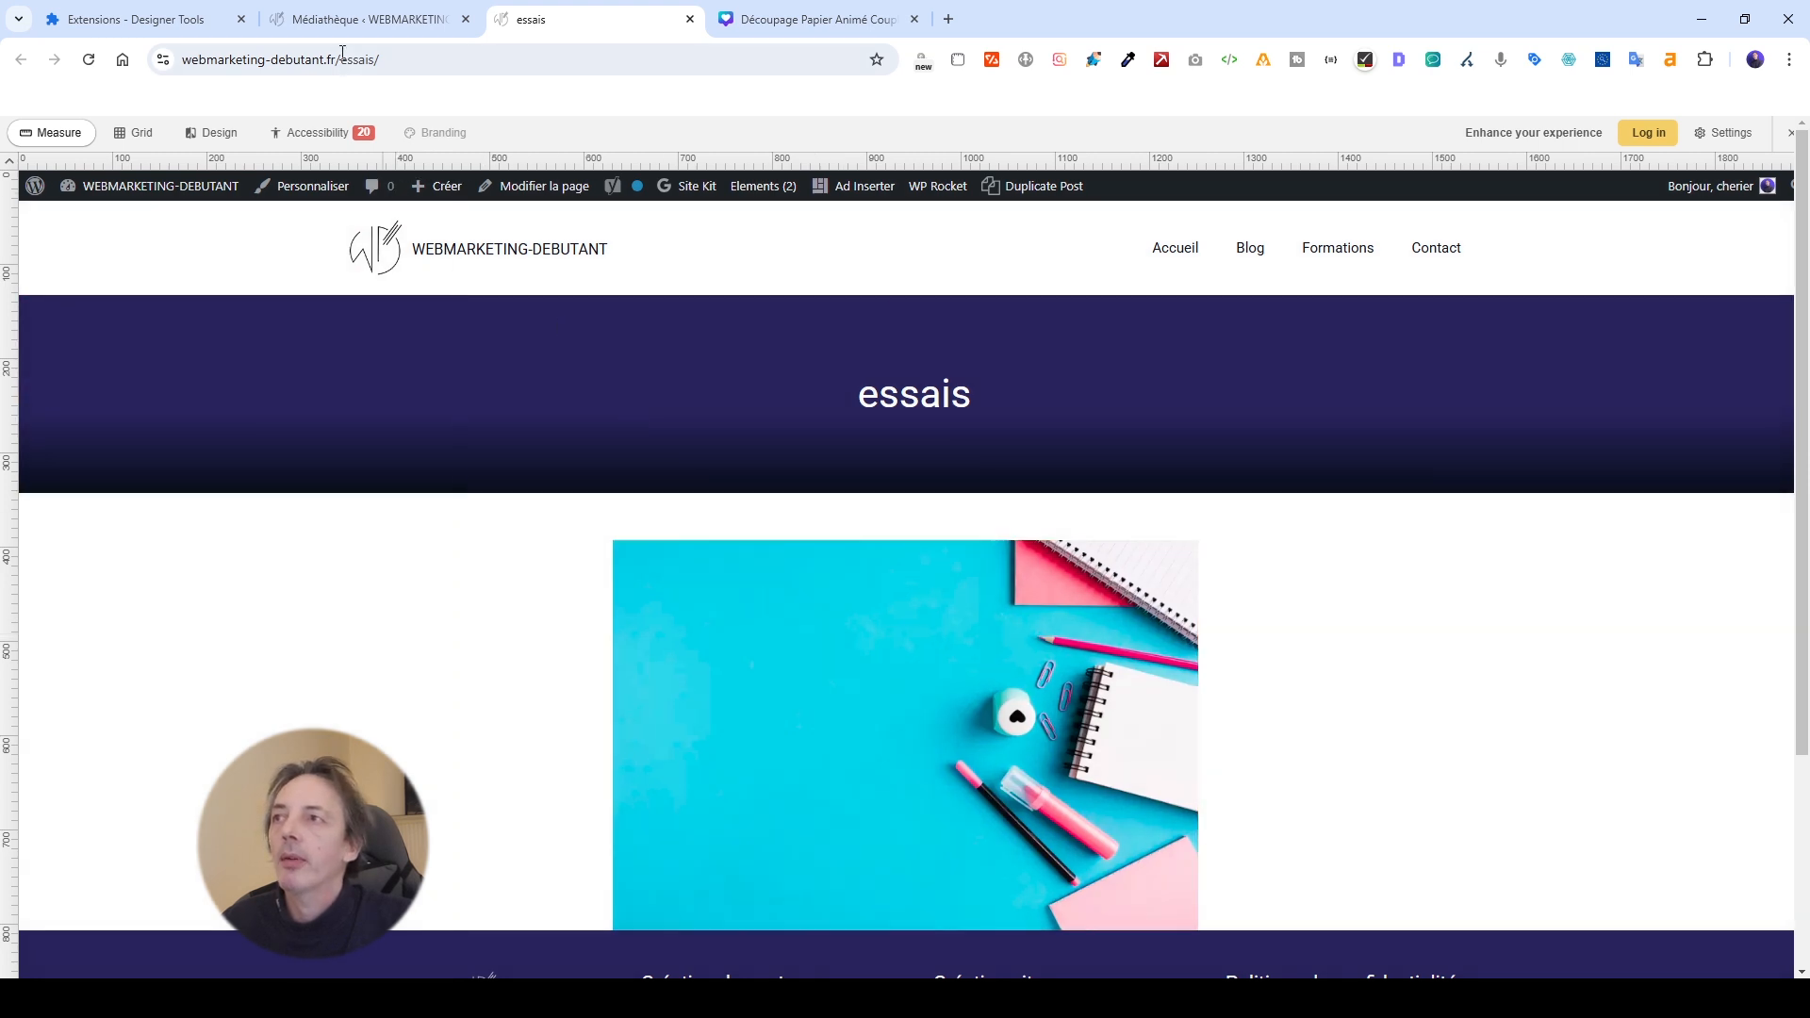
{"action": "left_click", "coordinate": [363, 19]}
{"action": "double_click", "coordinate": [691, 366]}
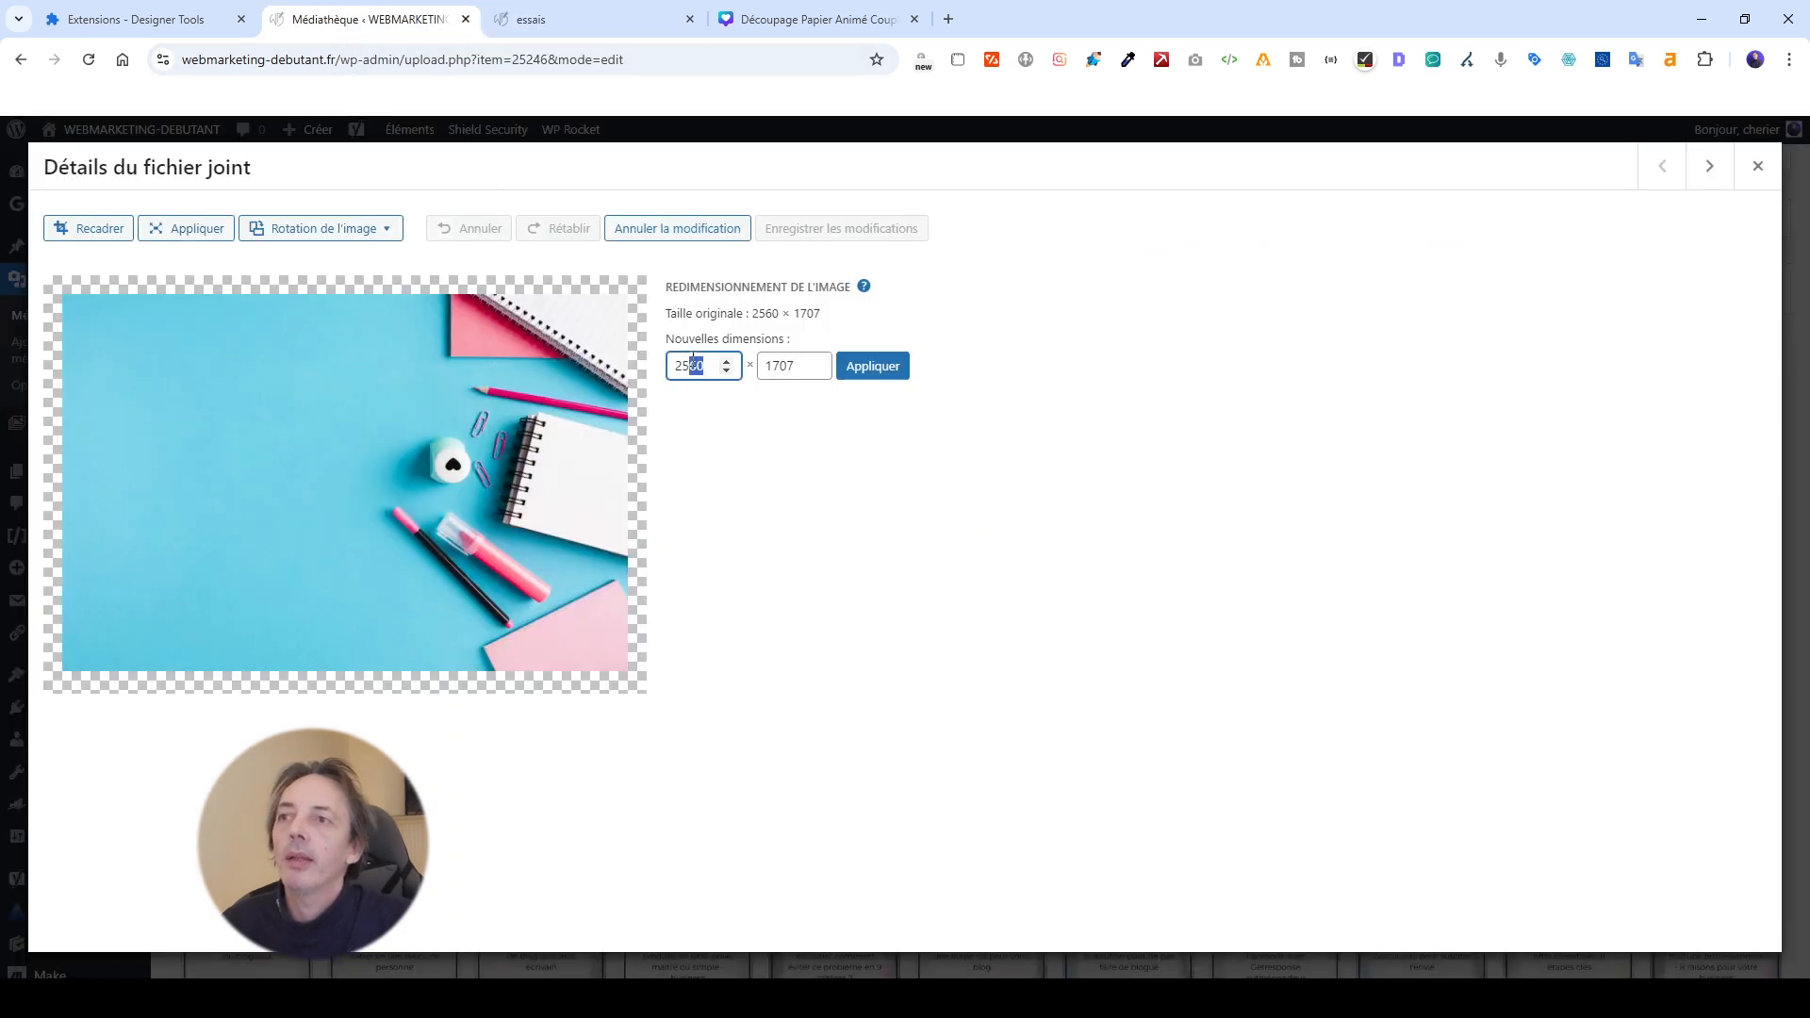
{"action": "type", "text": "621"}
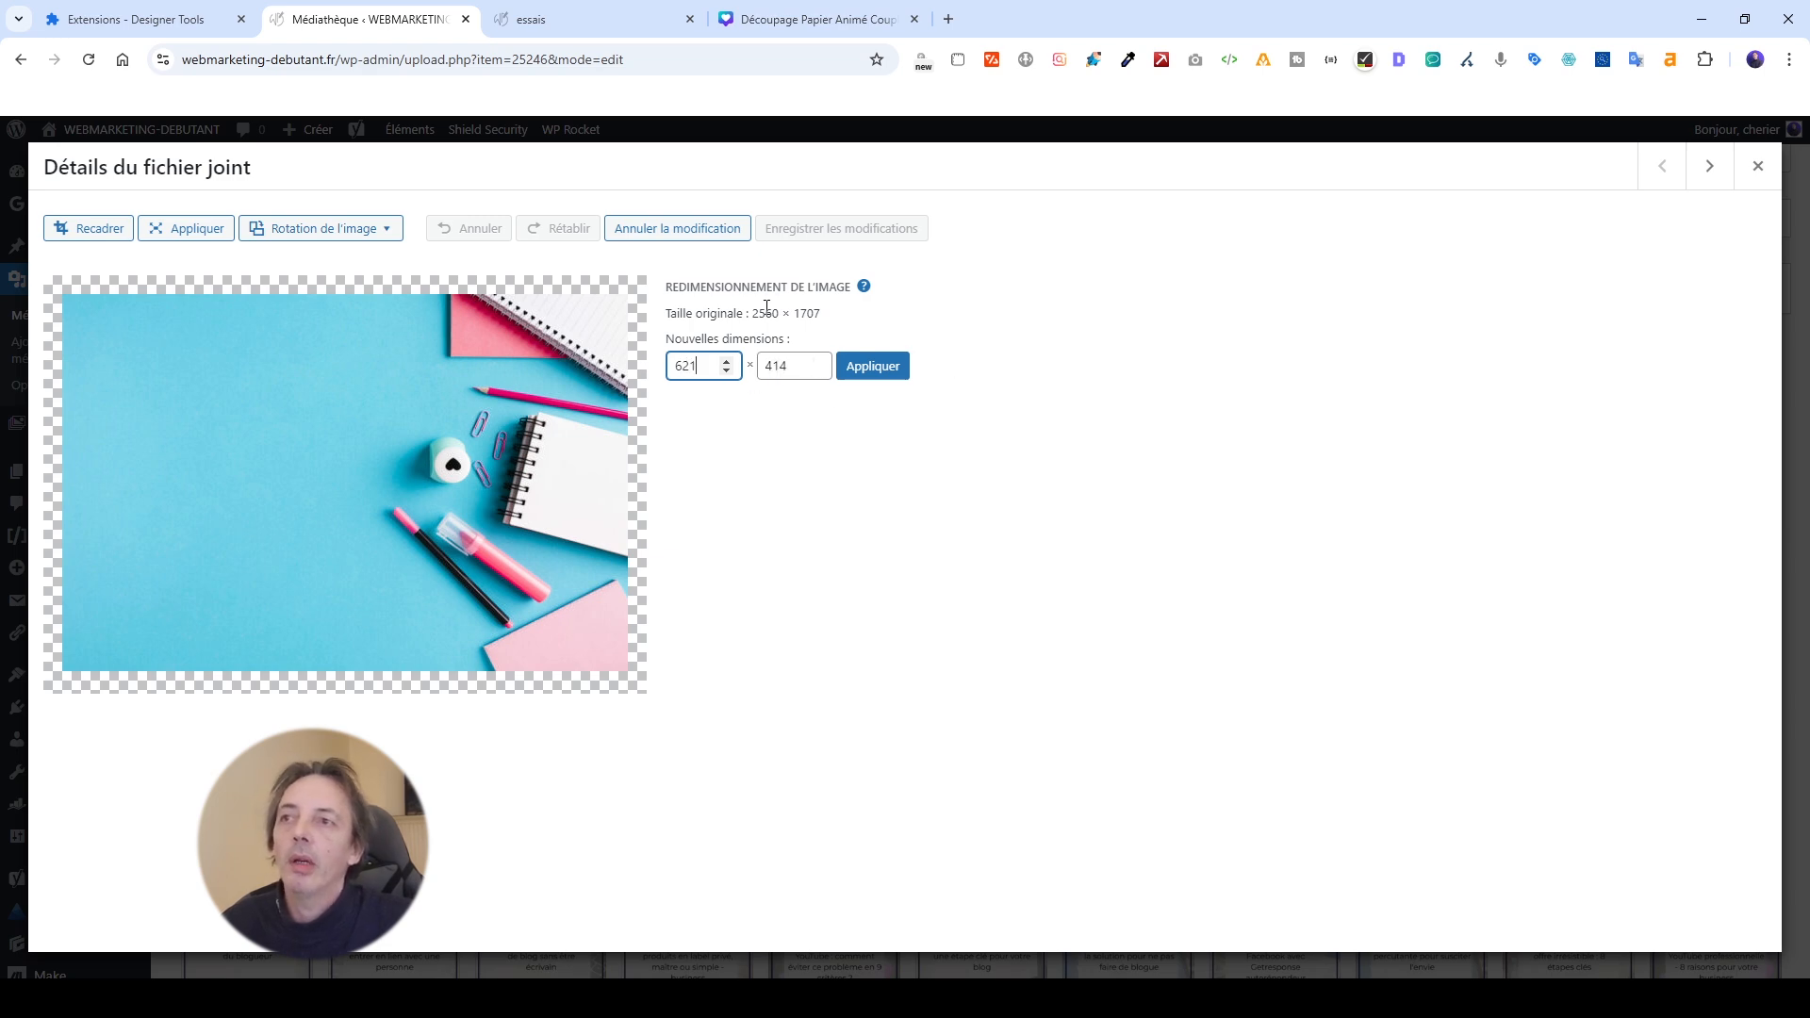
{"action": "left_click", "coordinate": [865, 370]}
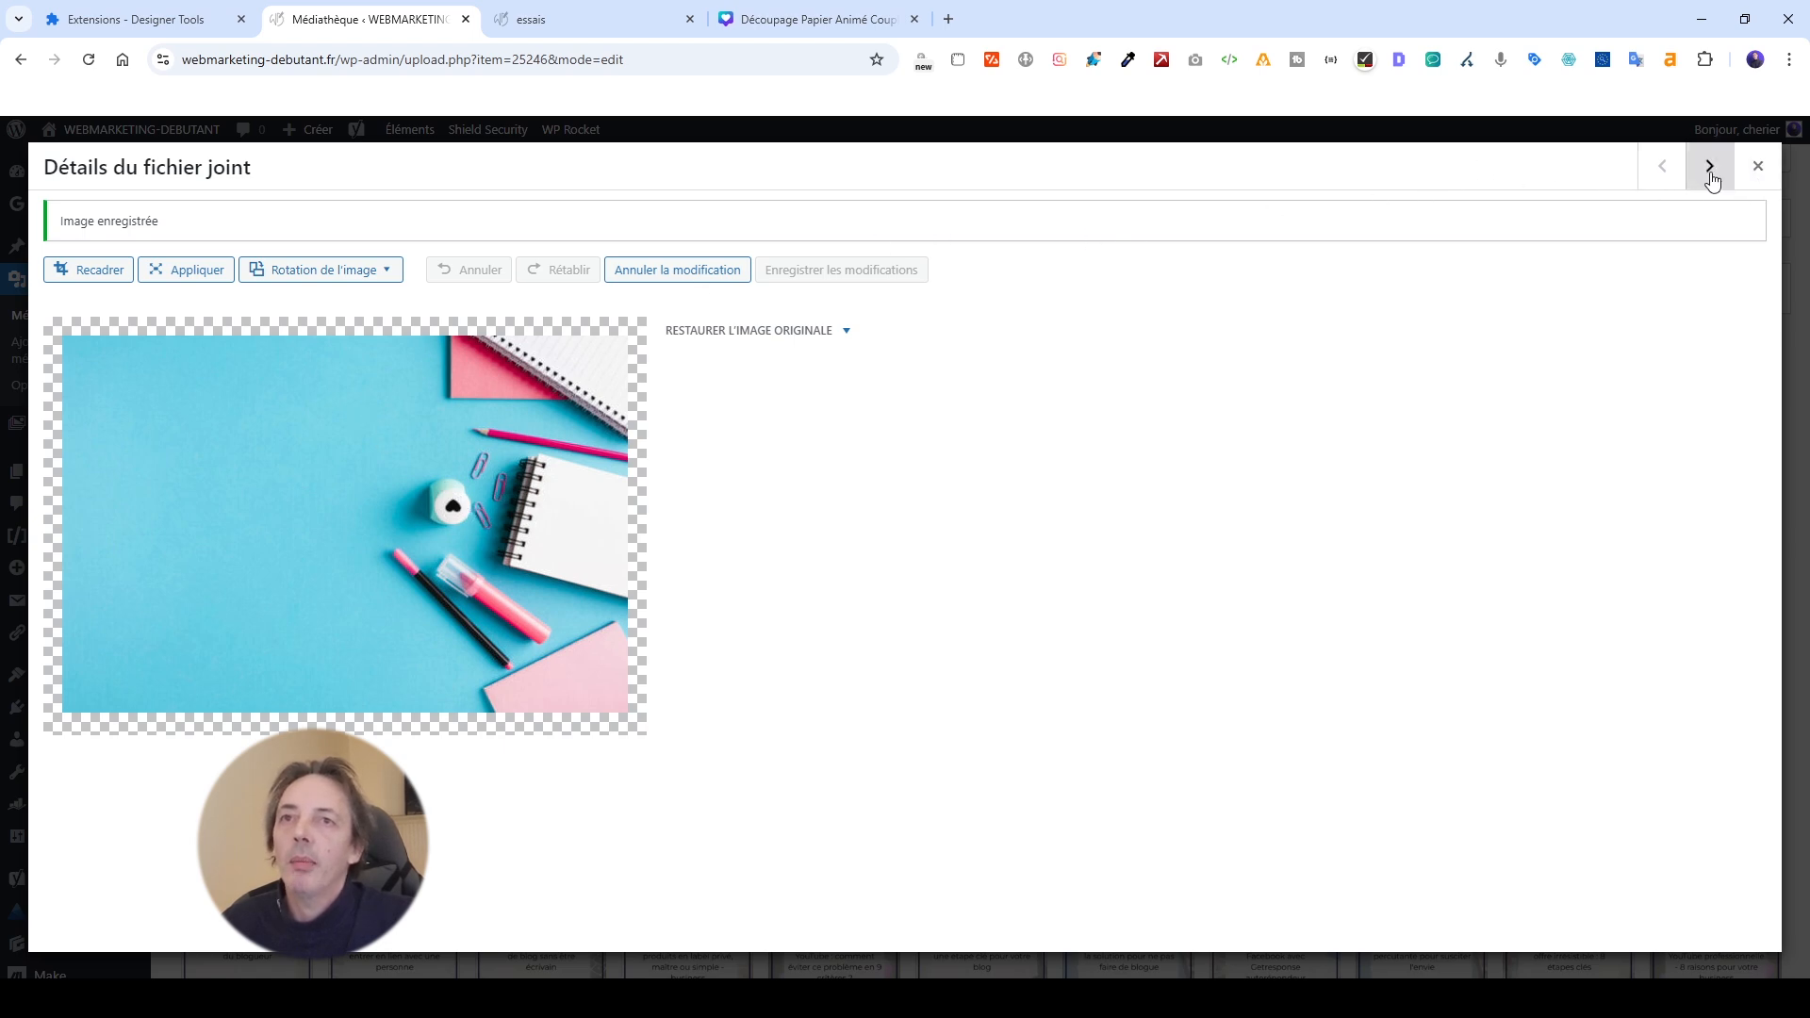
Close the image editor, reopen the stationery image's details and check its width and height.
{"action": "left_click", "coordinate": [1756, 166]}
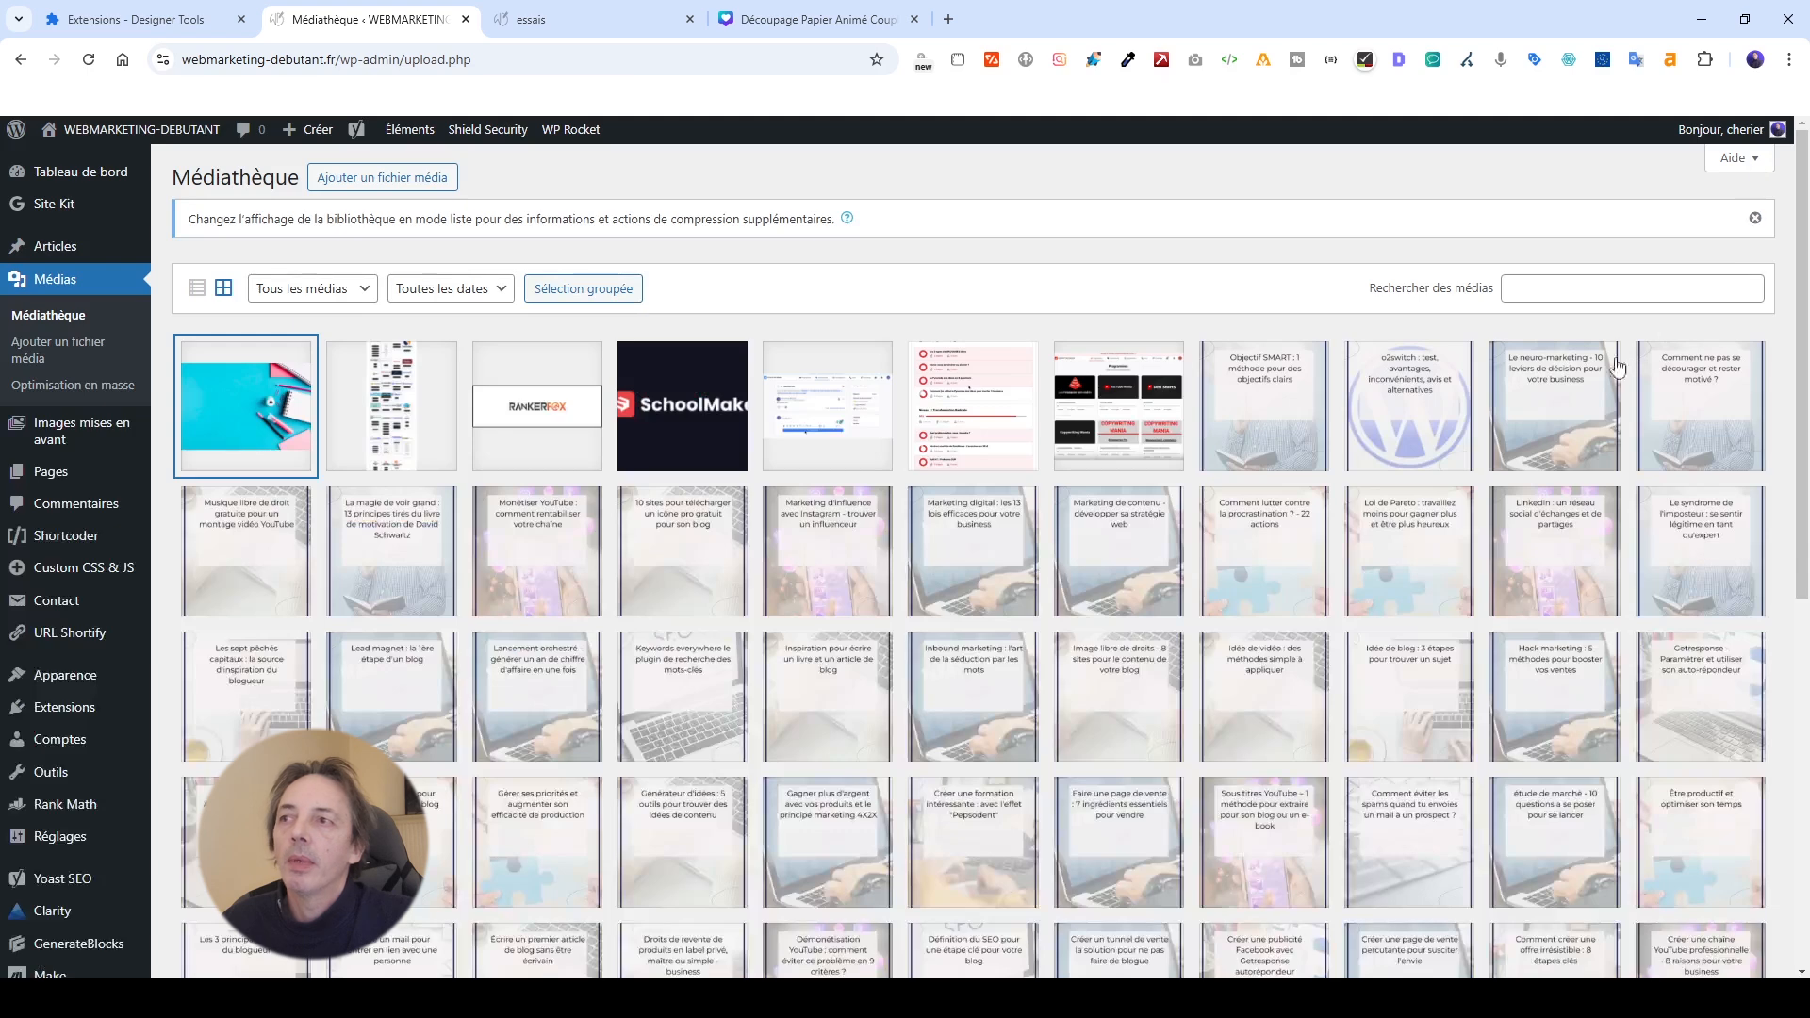
{"action": "left_click", "coordinate": [247, 407]}
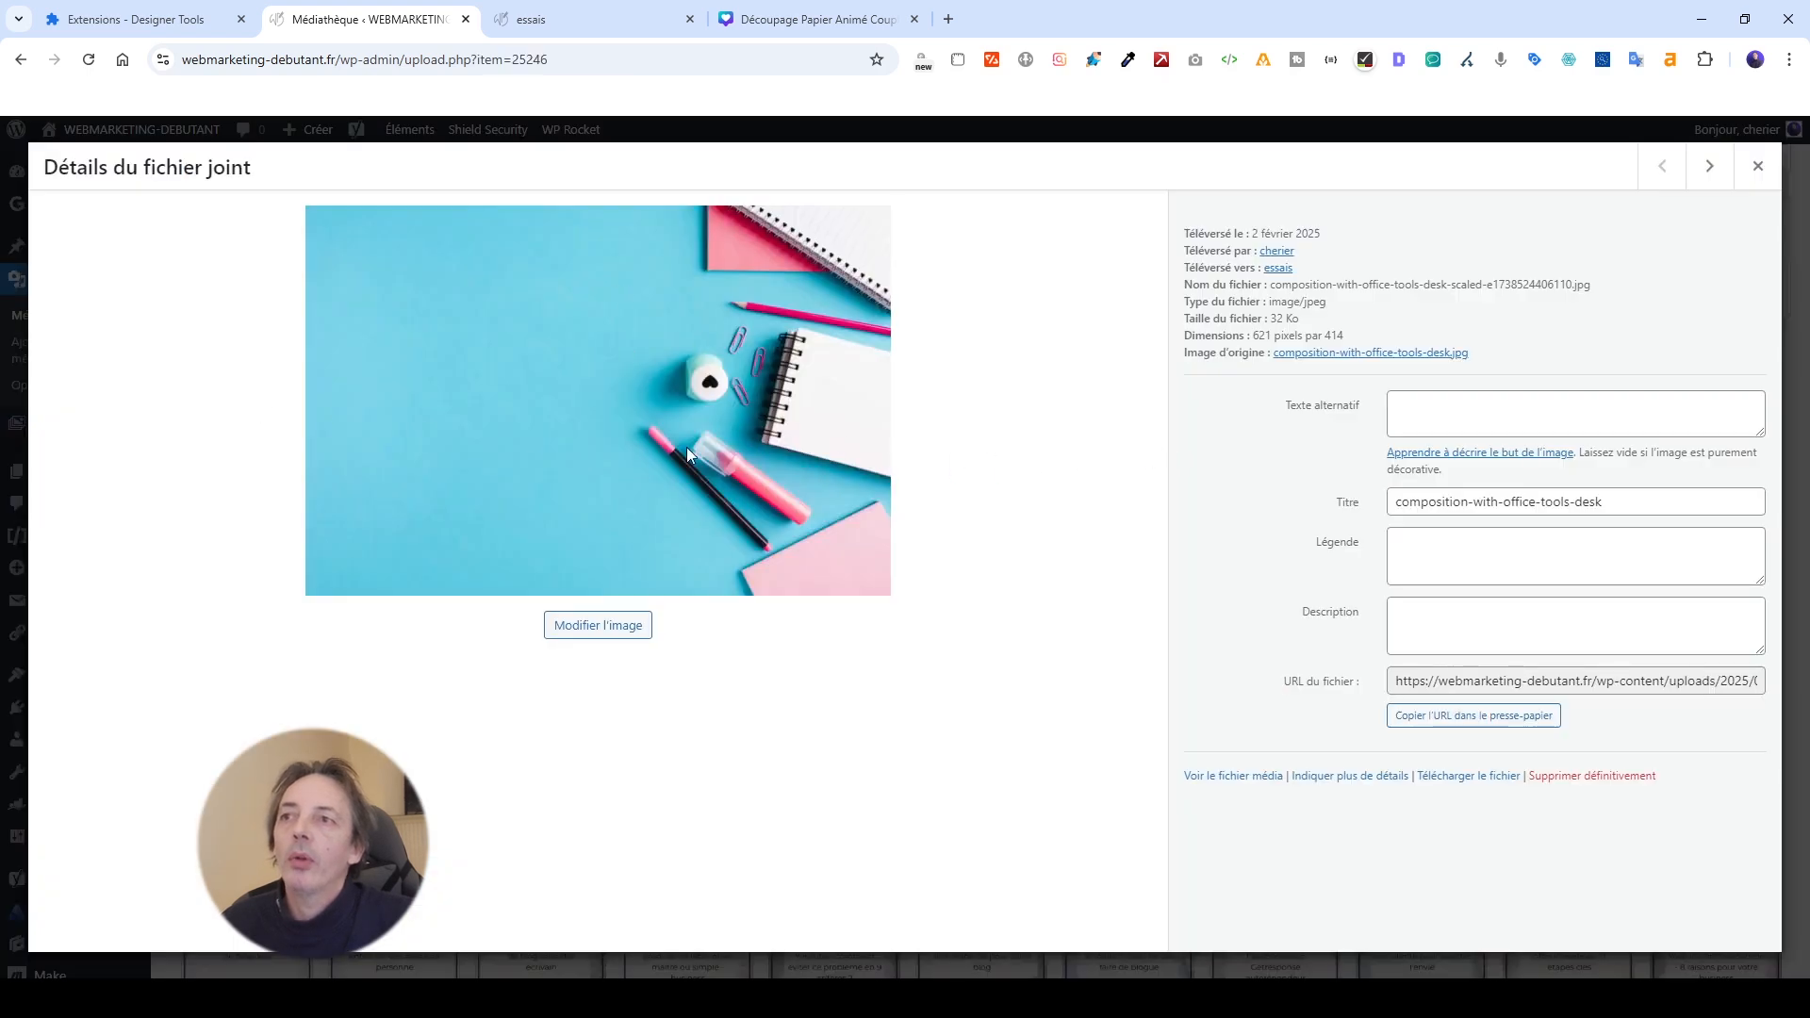
{"action": "left_click_drag", "start_coordinate": [1253, 334], "coordinate": [1272, 335]}
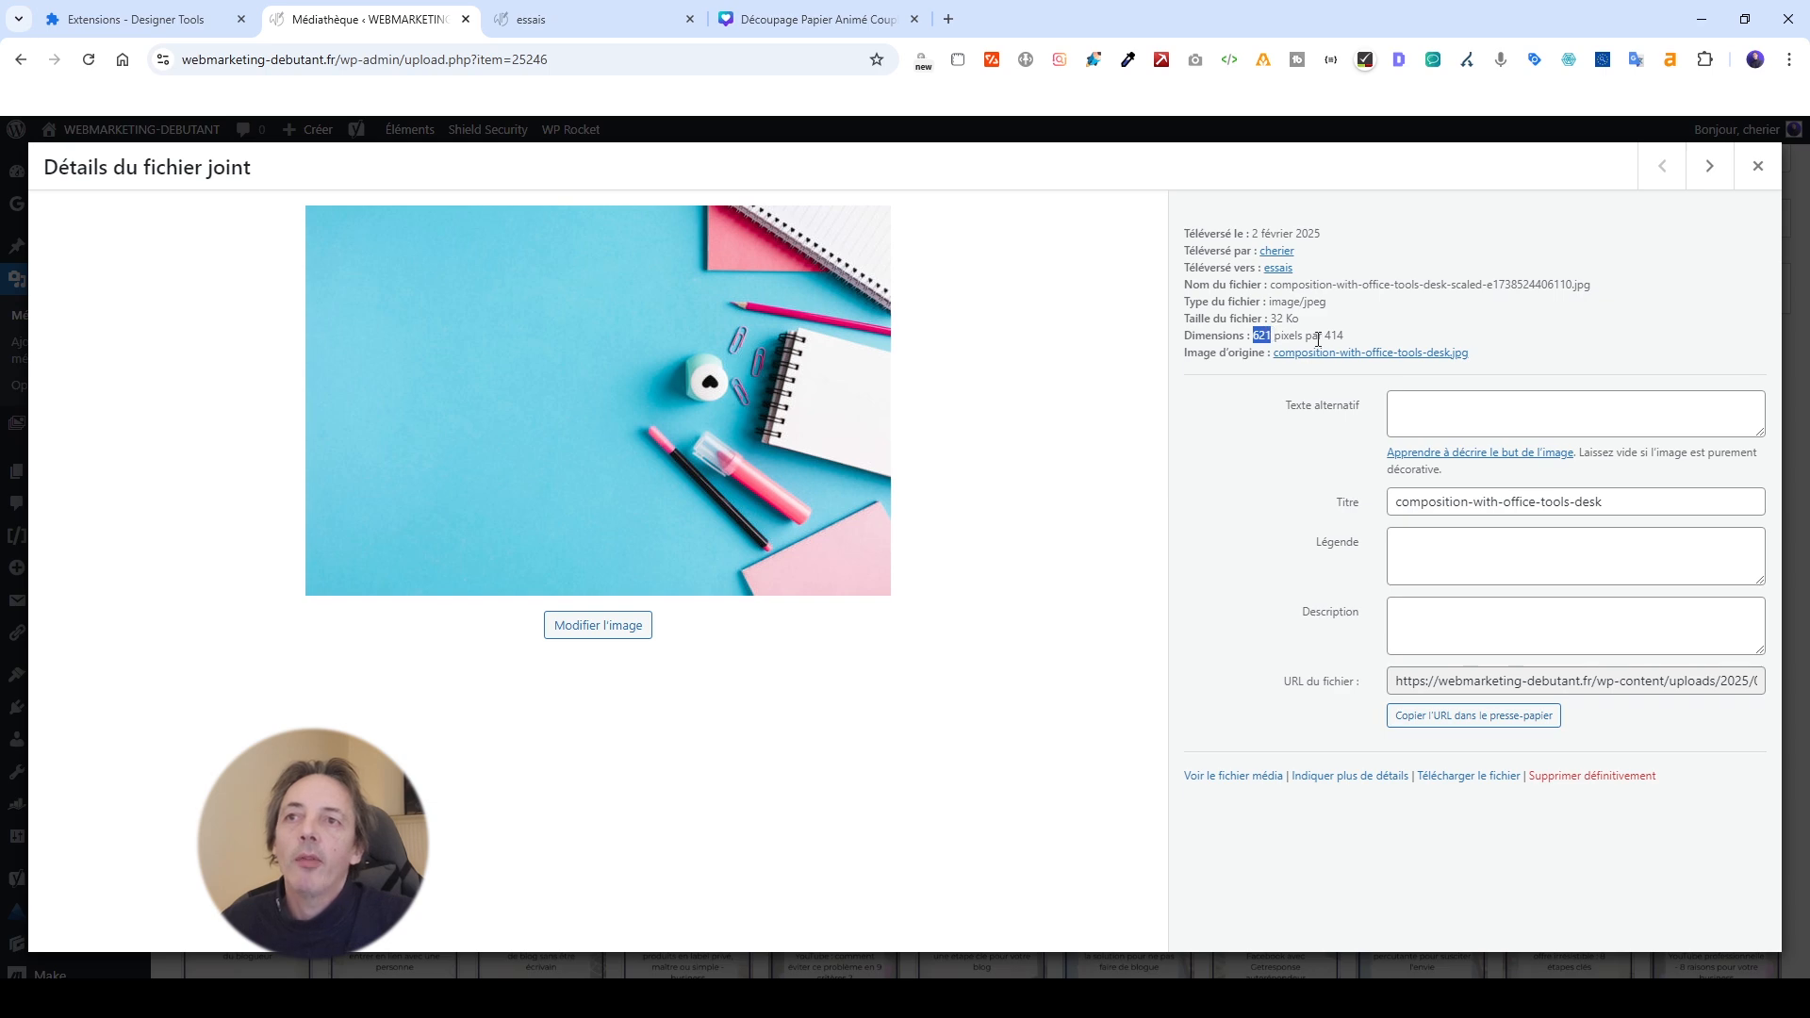
{"action": "left_click_drag", "start_coordinate": [1327, 334], "coordinate": [1357, 339]}
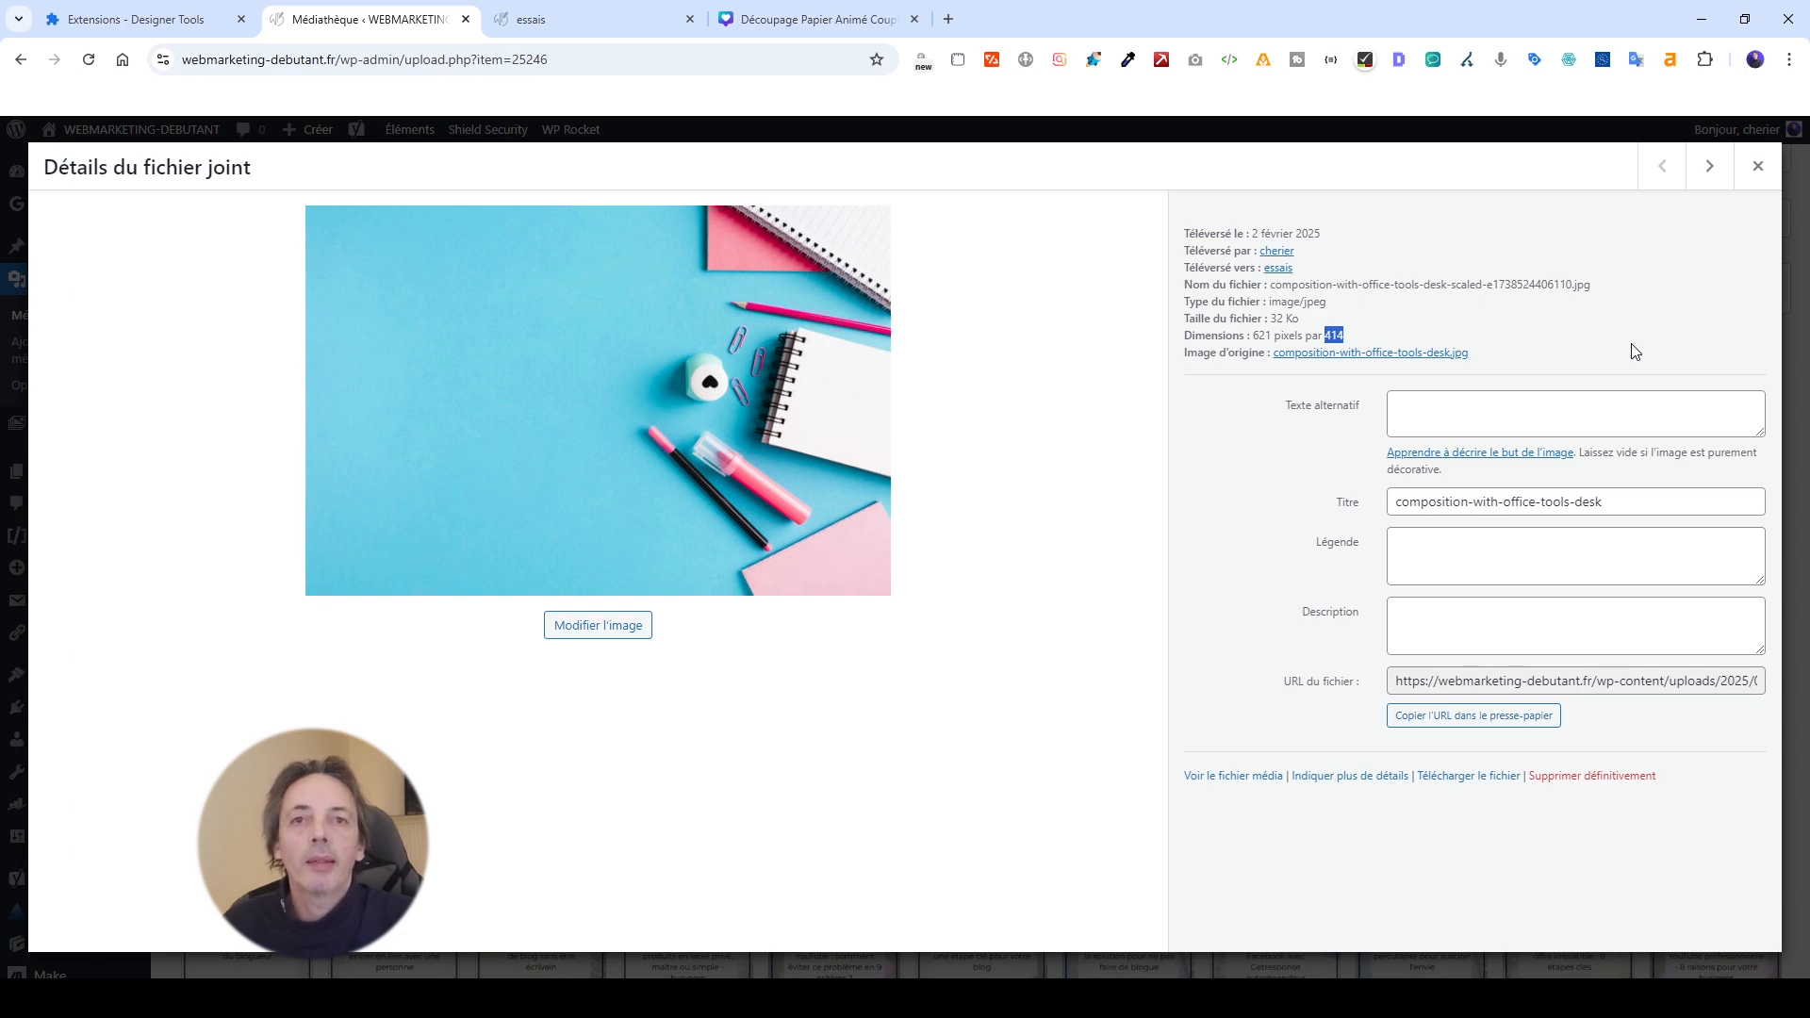
Examine the alternative text, caption and description fields in the stationery image's details.
{"action": "left_click", "coordinate": [1413, 396]}
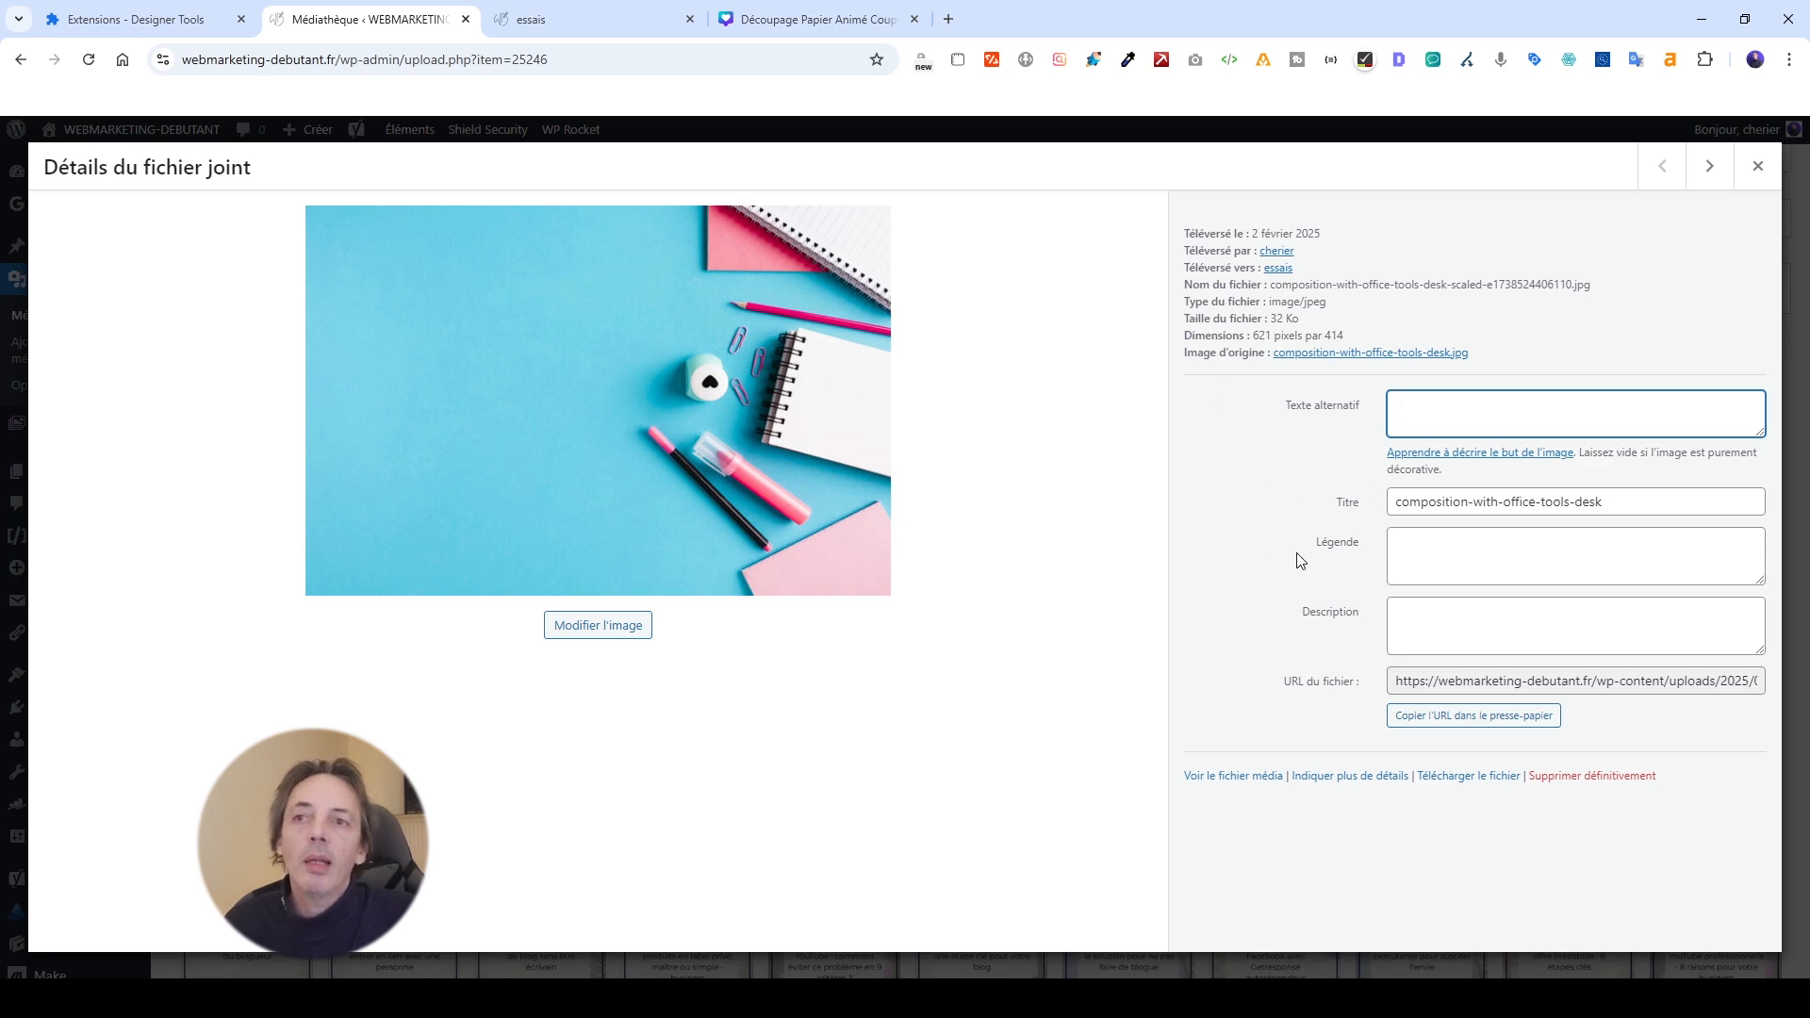
{"action": "left_click", "coordinate": [1434, 558]}
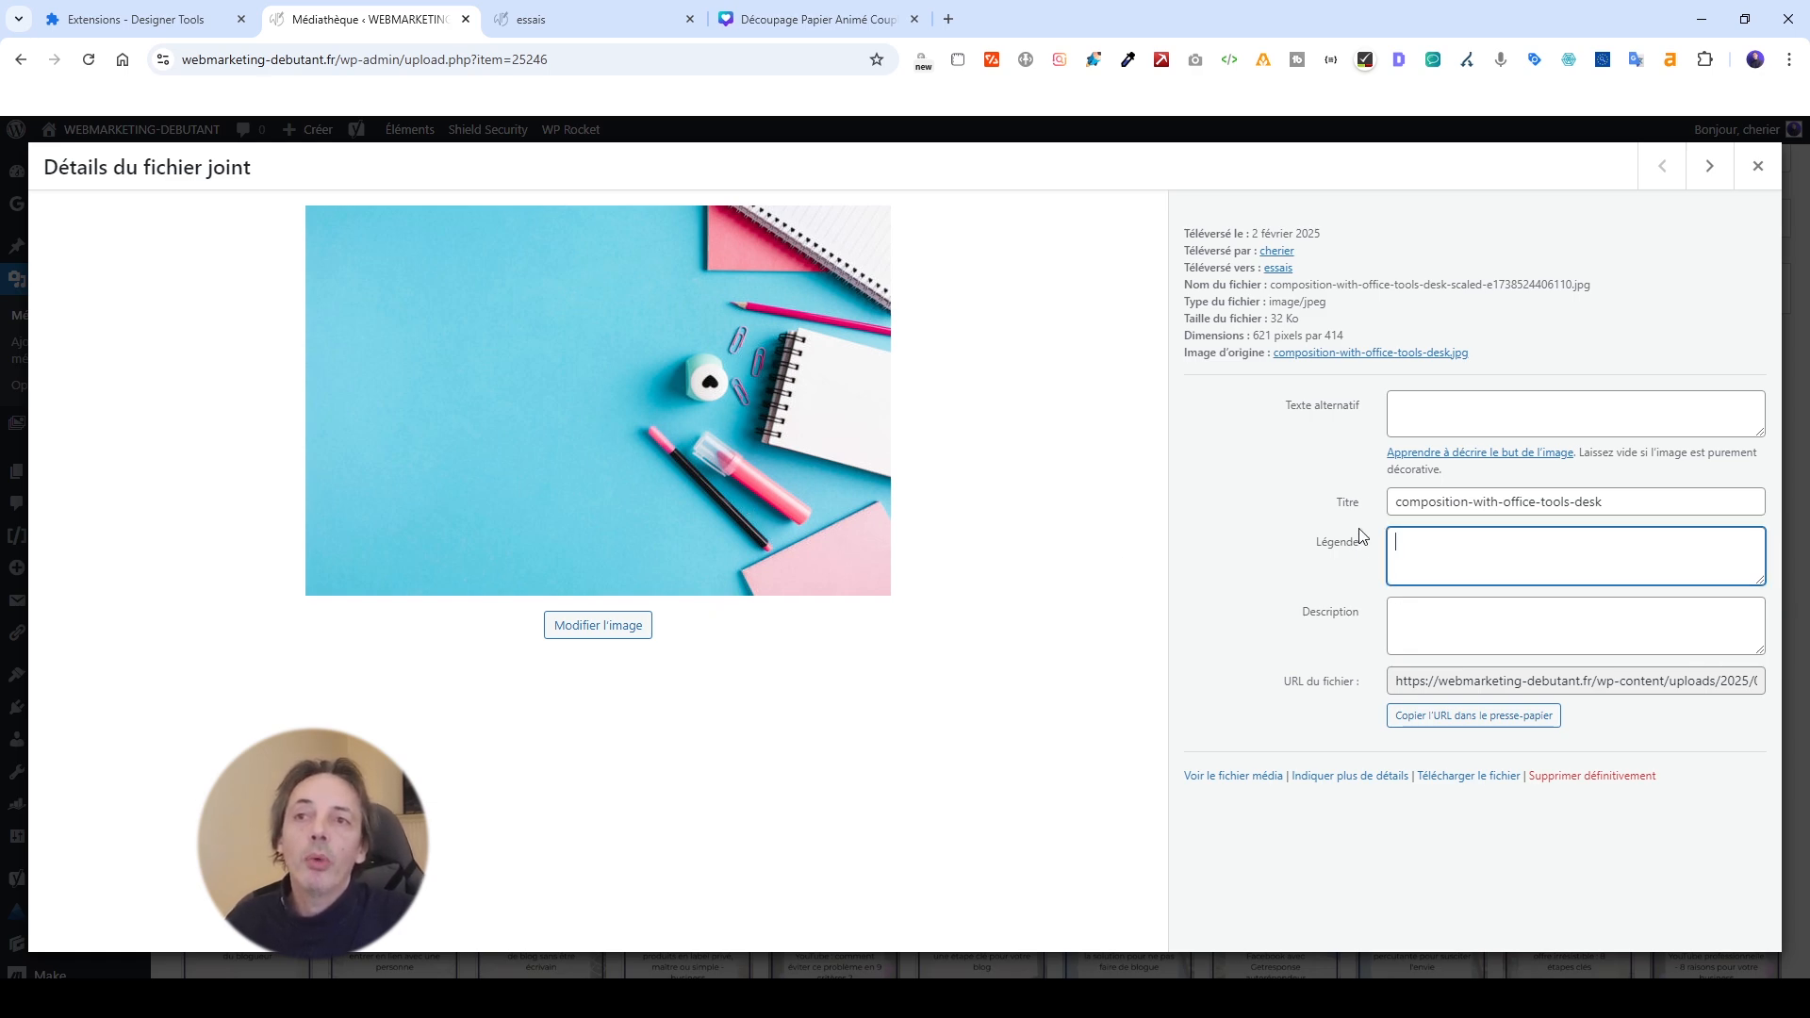
{"action": "left_click", "coordinate": [1430, 421]}
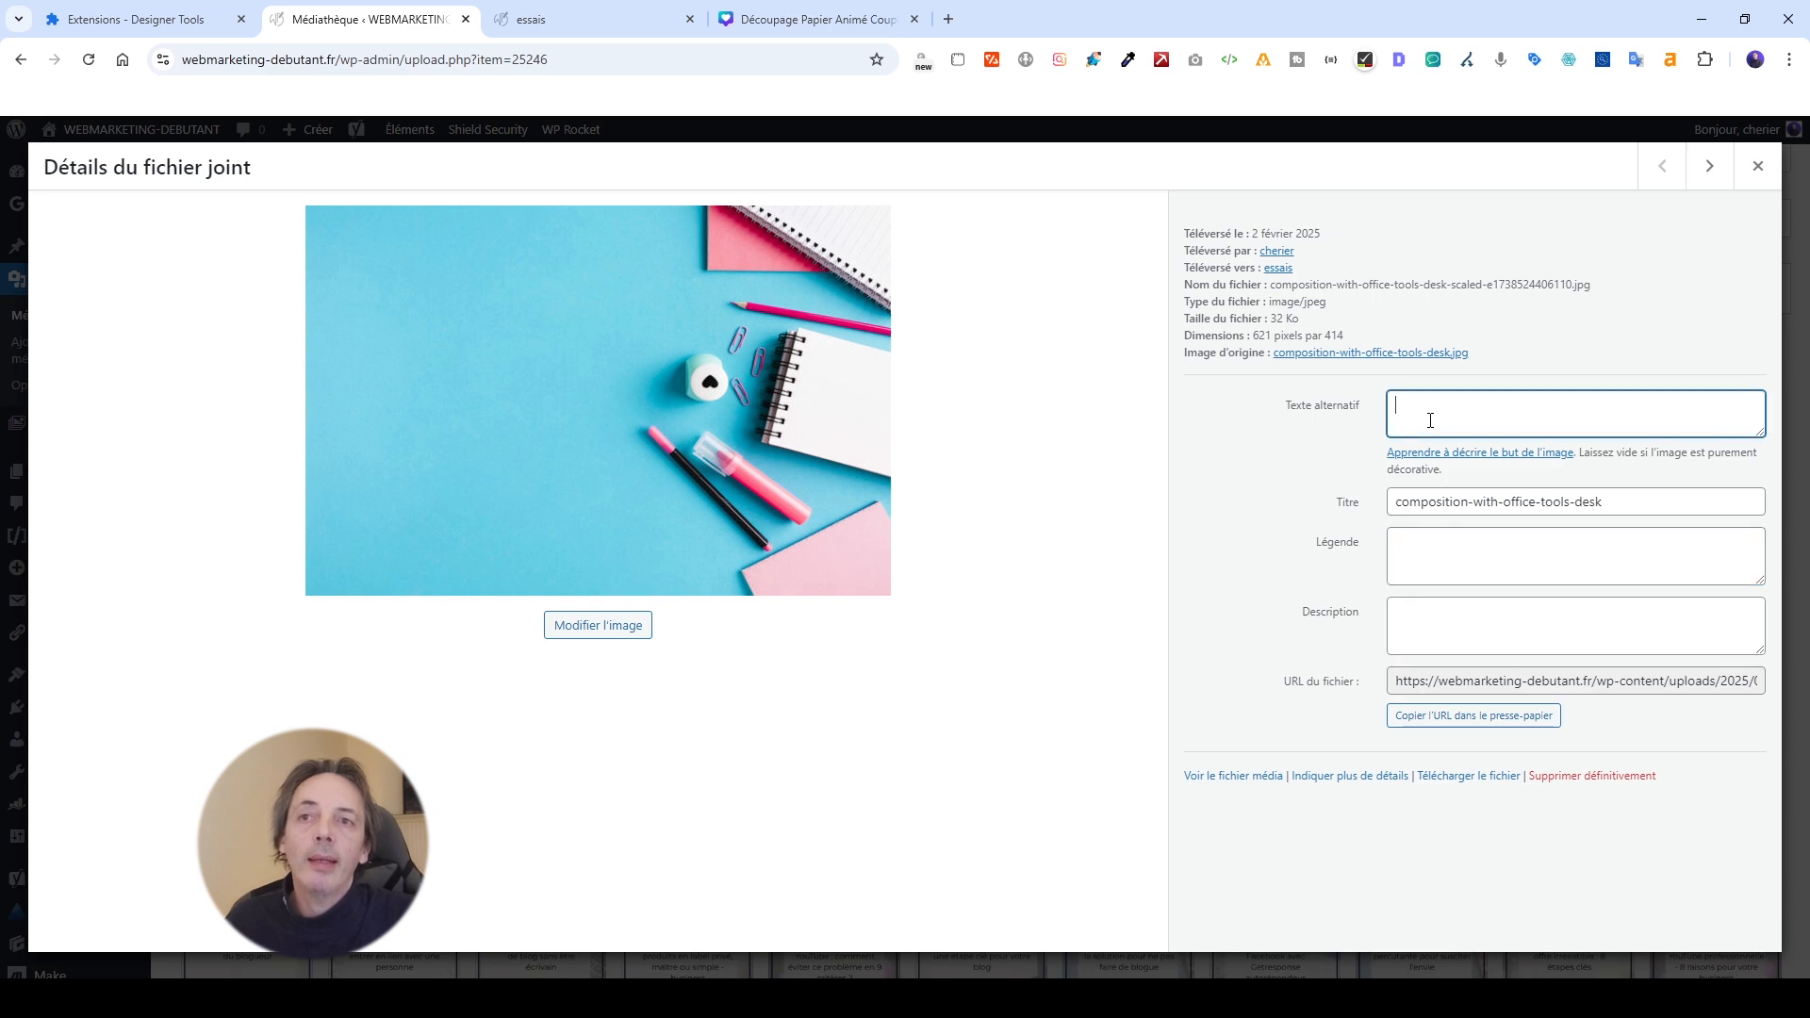
{"action": "left_click", "coordinate": [1429, 561]}
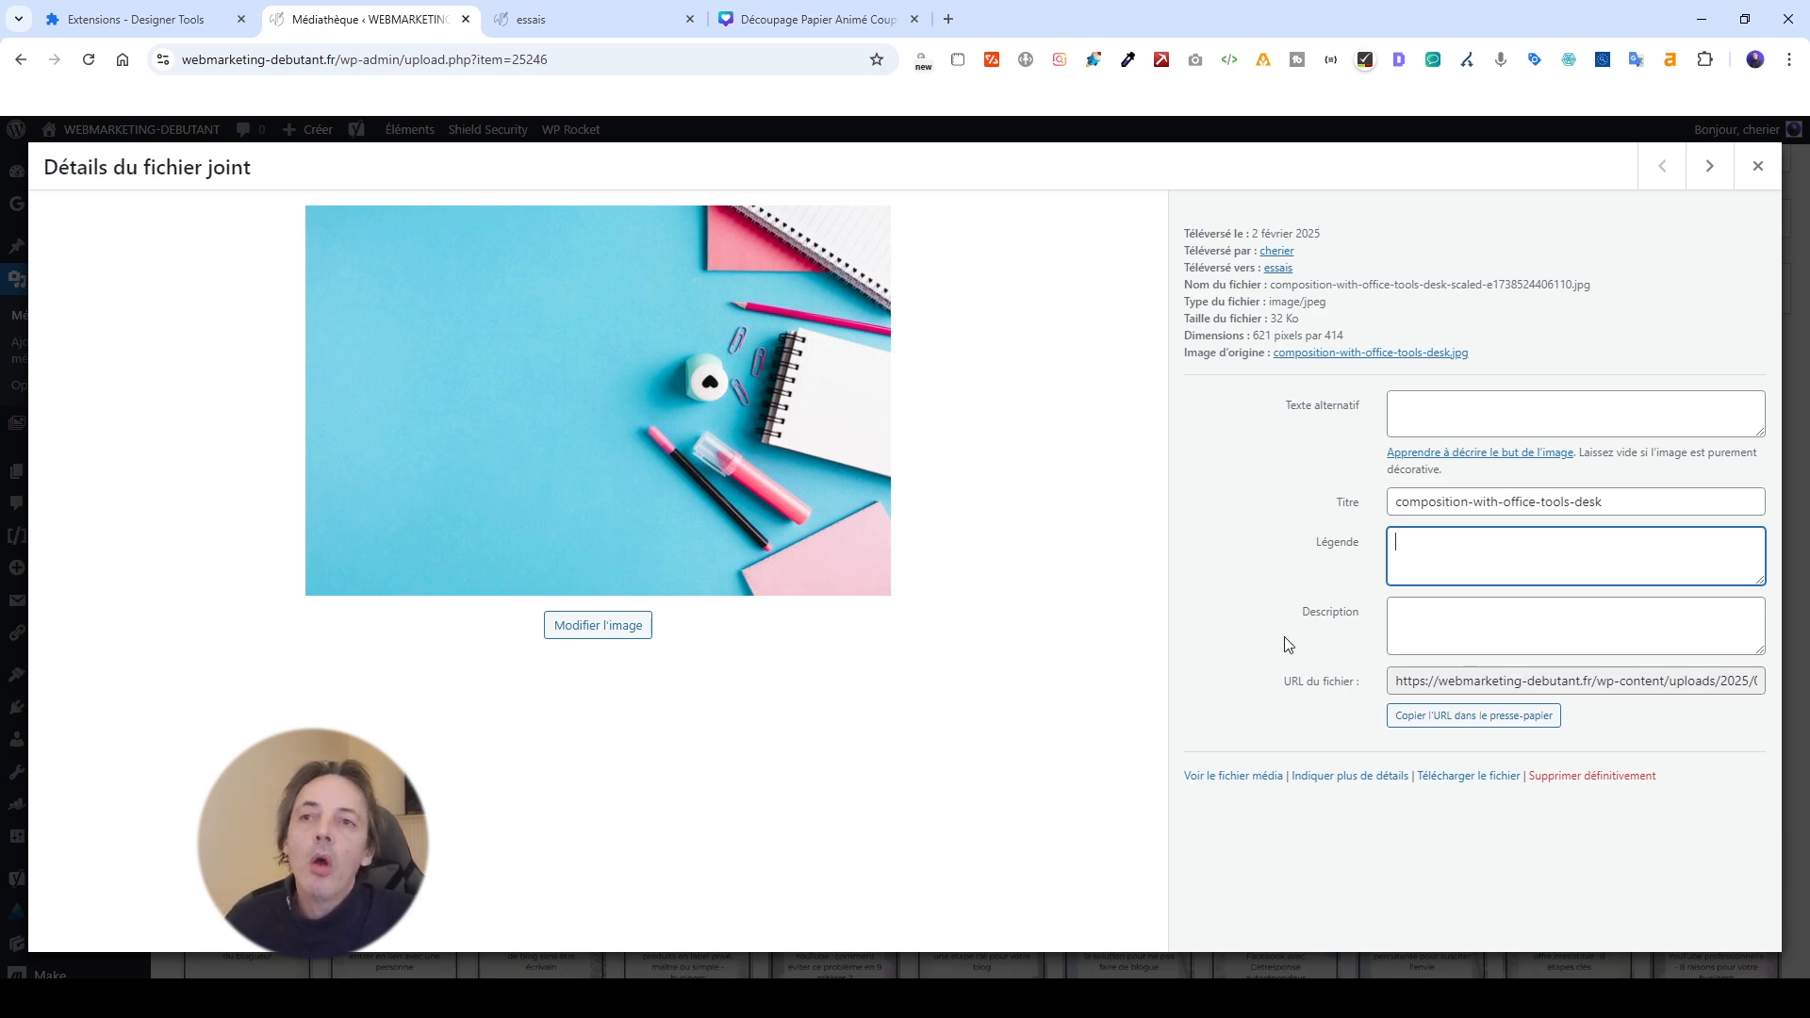
{"action": "left_click", "coordinate": [1405, 620]}
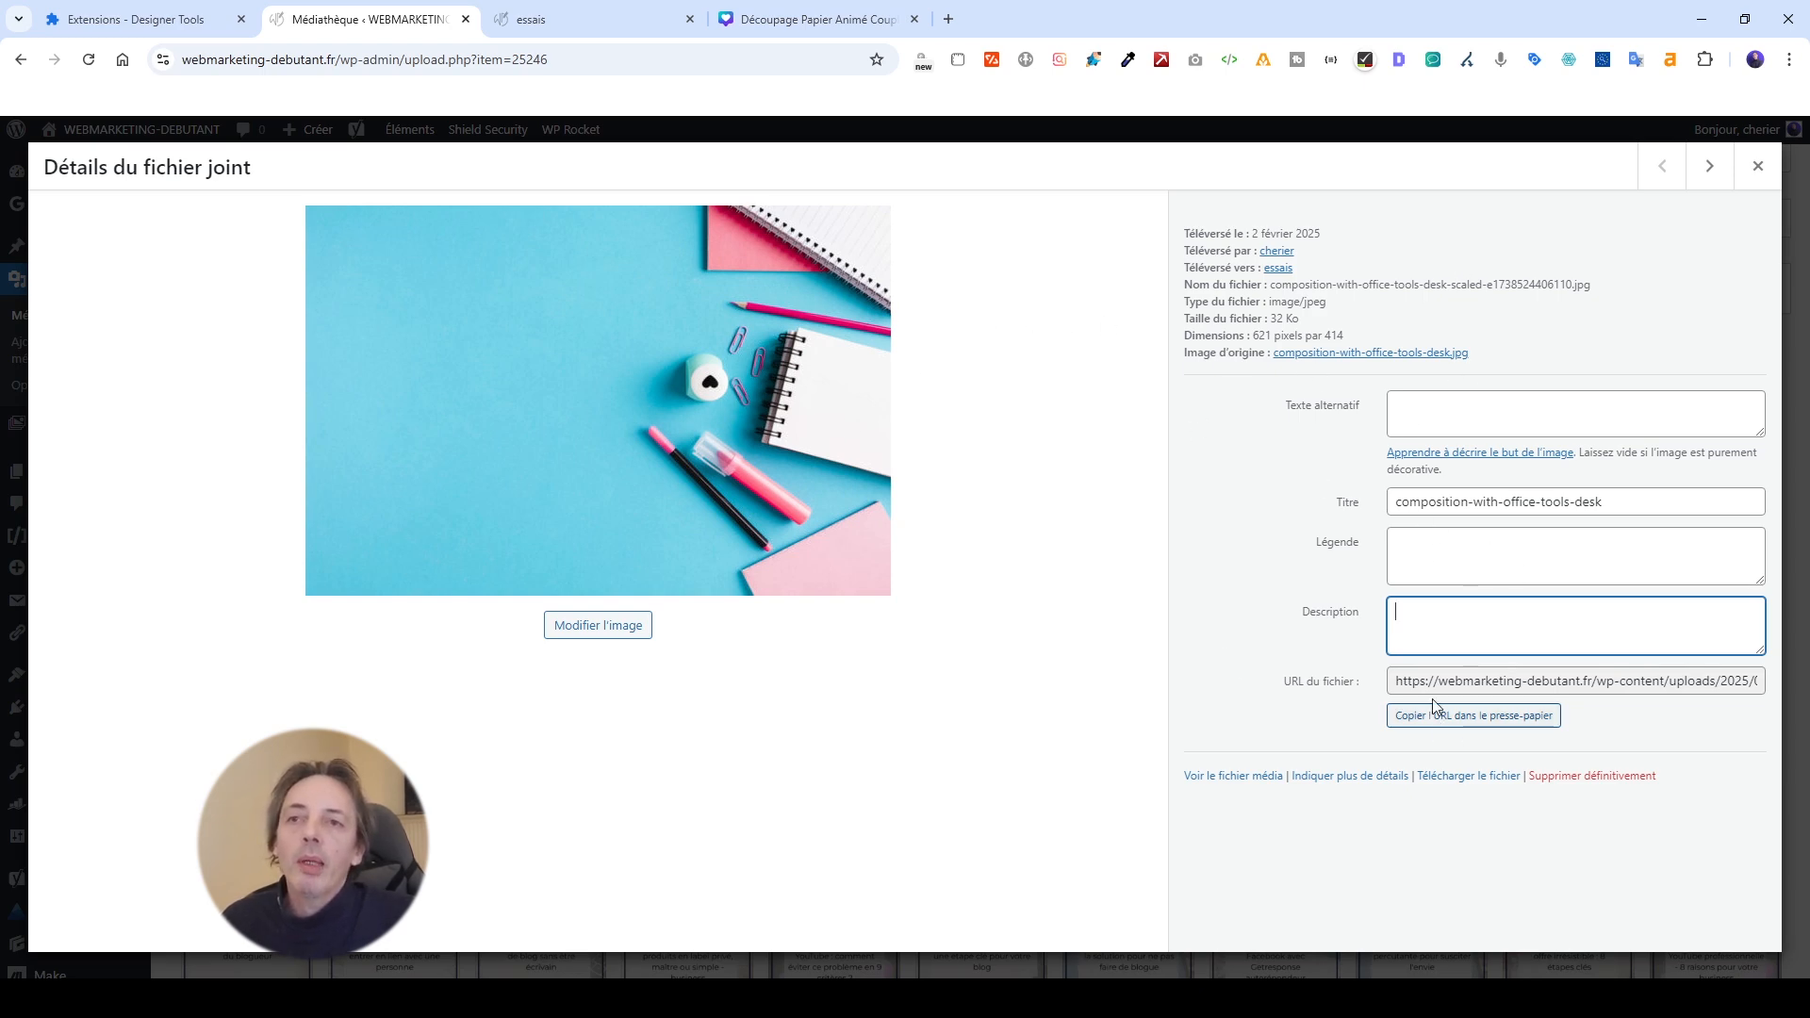
{"action": "left_click", "coordinate": [1440, 407]}
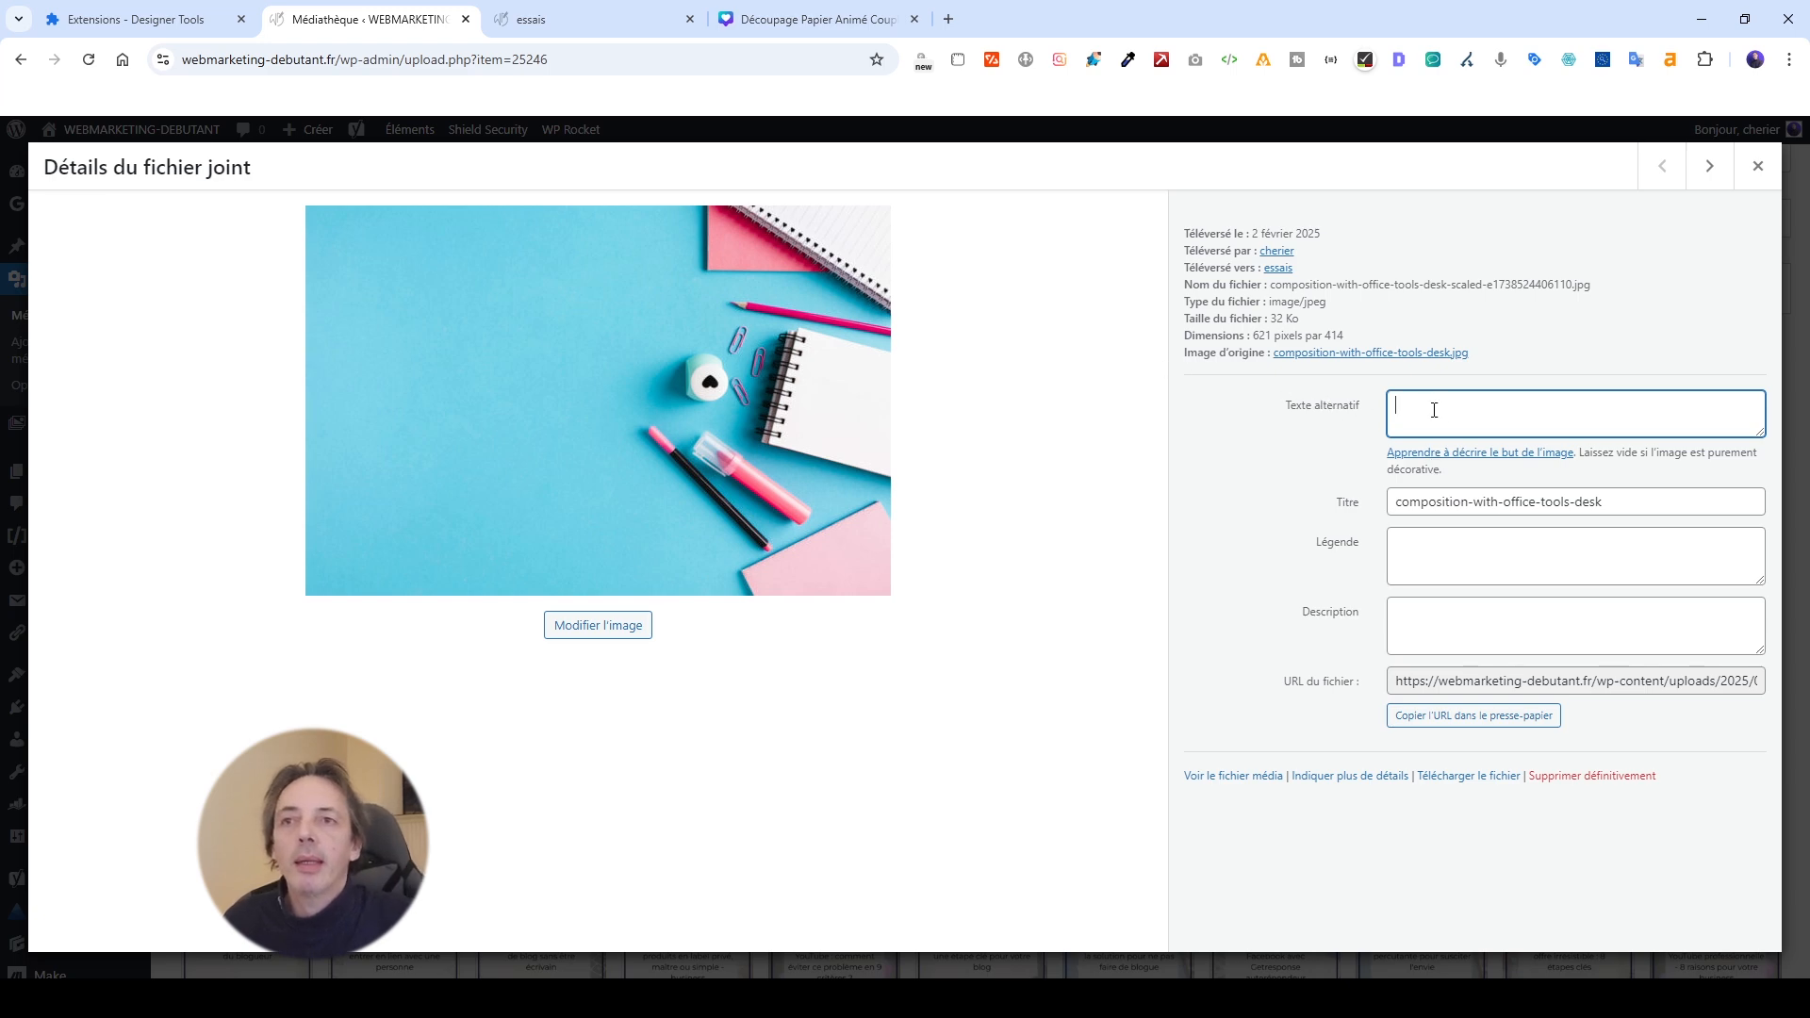
Close the attachment details and open the "essais" page for editing from the list of pages.
{"action": "left_click", "coordinate": [1756, 168]}
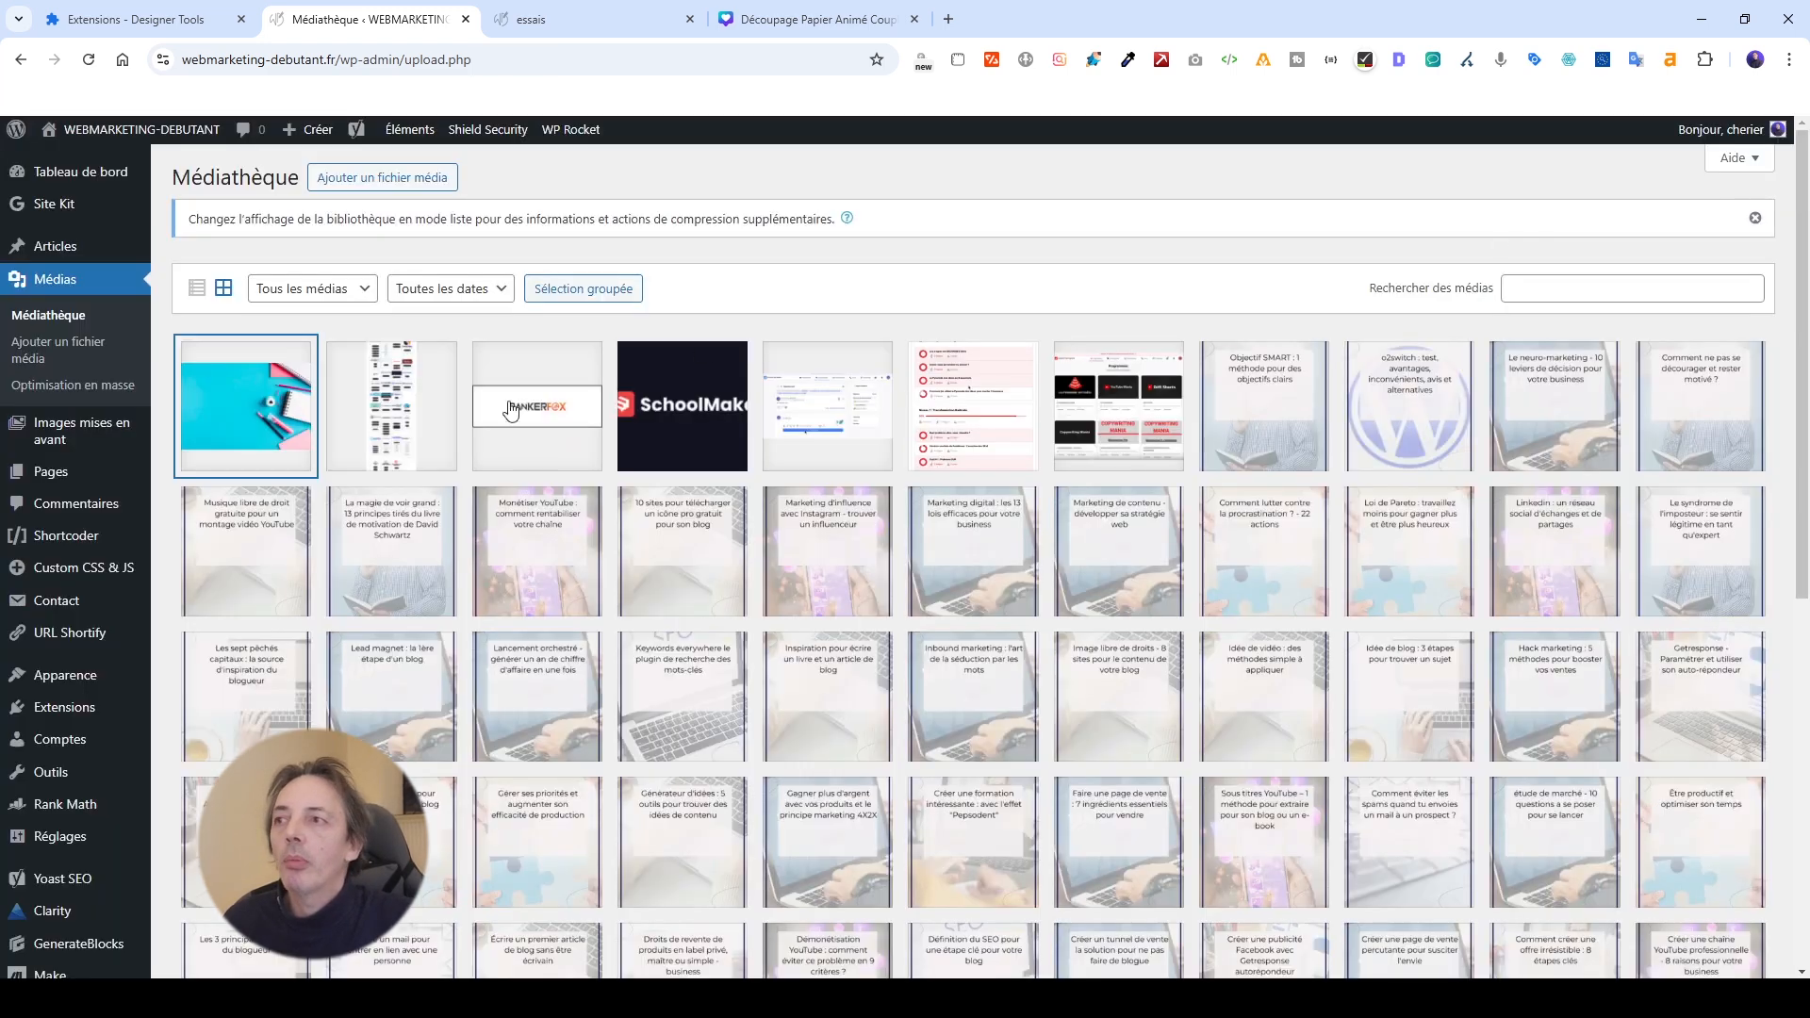
{"action": "left_click", "coordinate": [60, 471]}
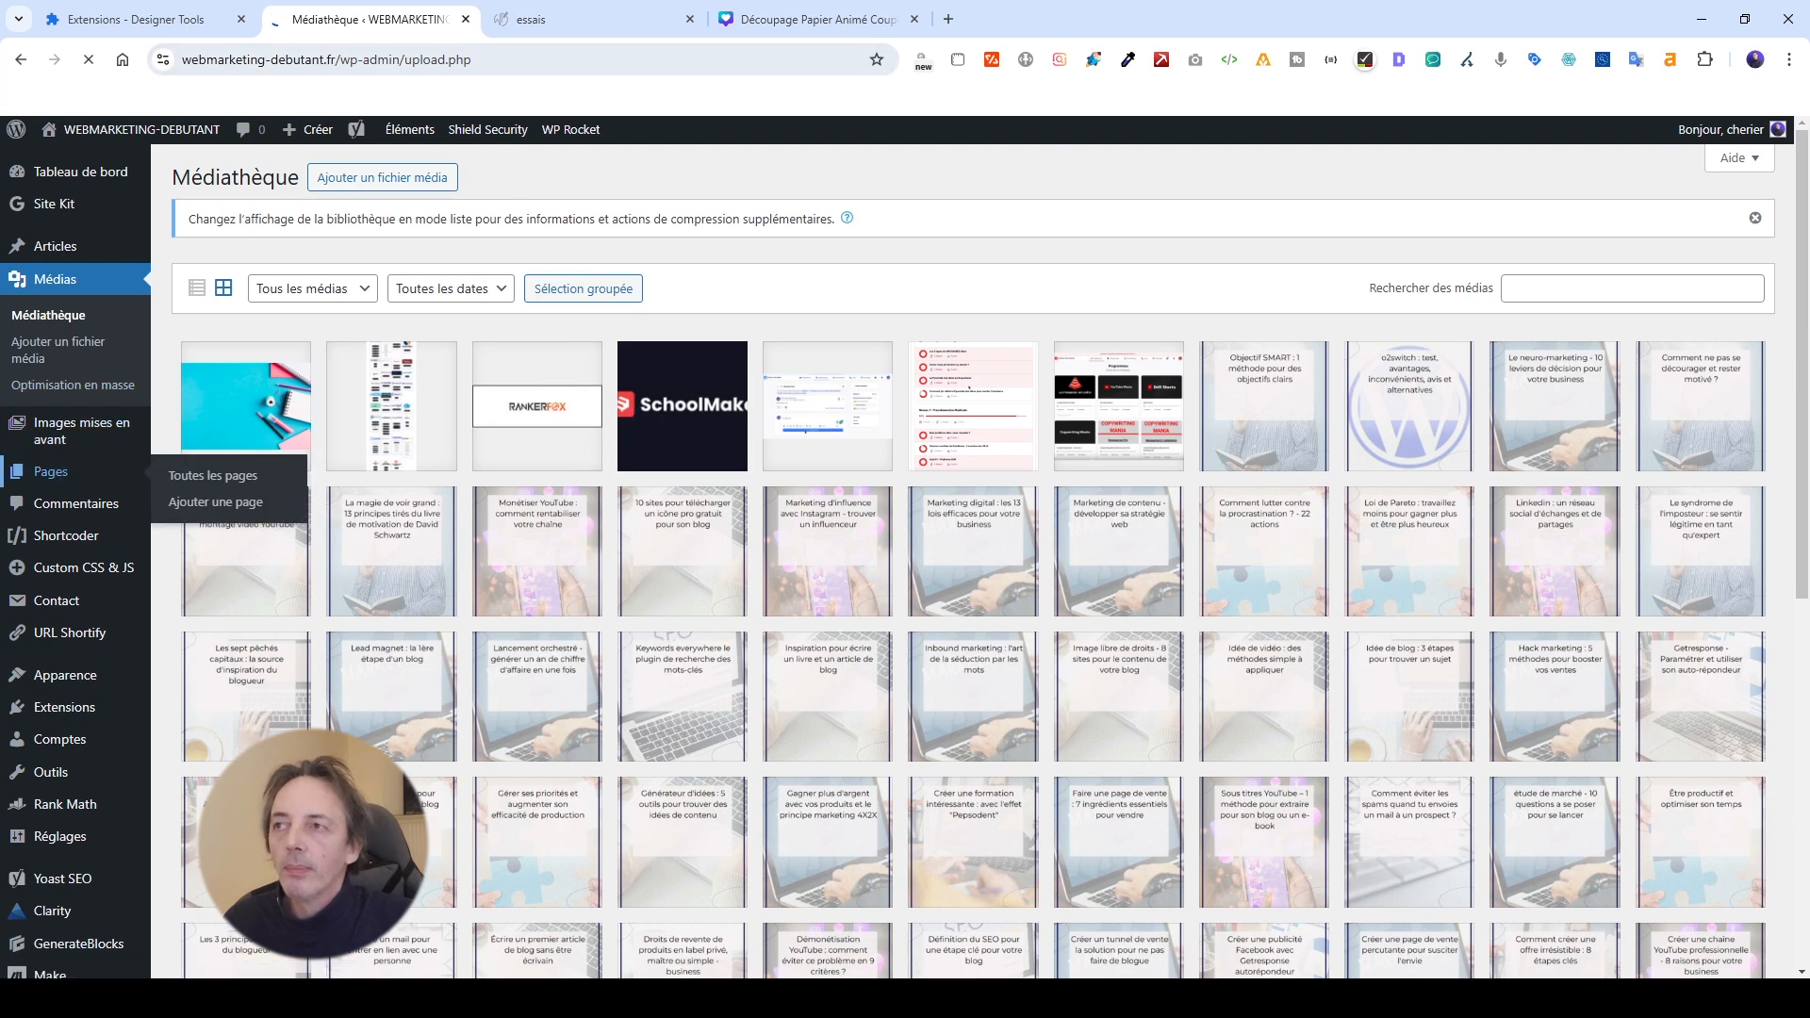
{"action": "scroll", "coordinate": [349, 581], "scroll_direction": "down", "scroll_amount": 2}
{"action": "scroll", "coordinate": [351, 576], "scroll_direction": "down", "scroll_amount": 5}
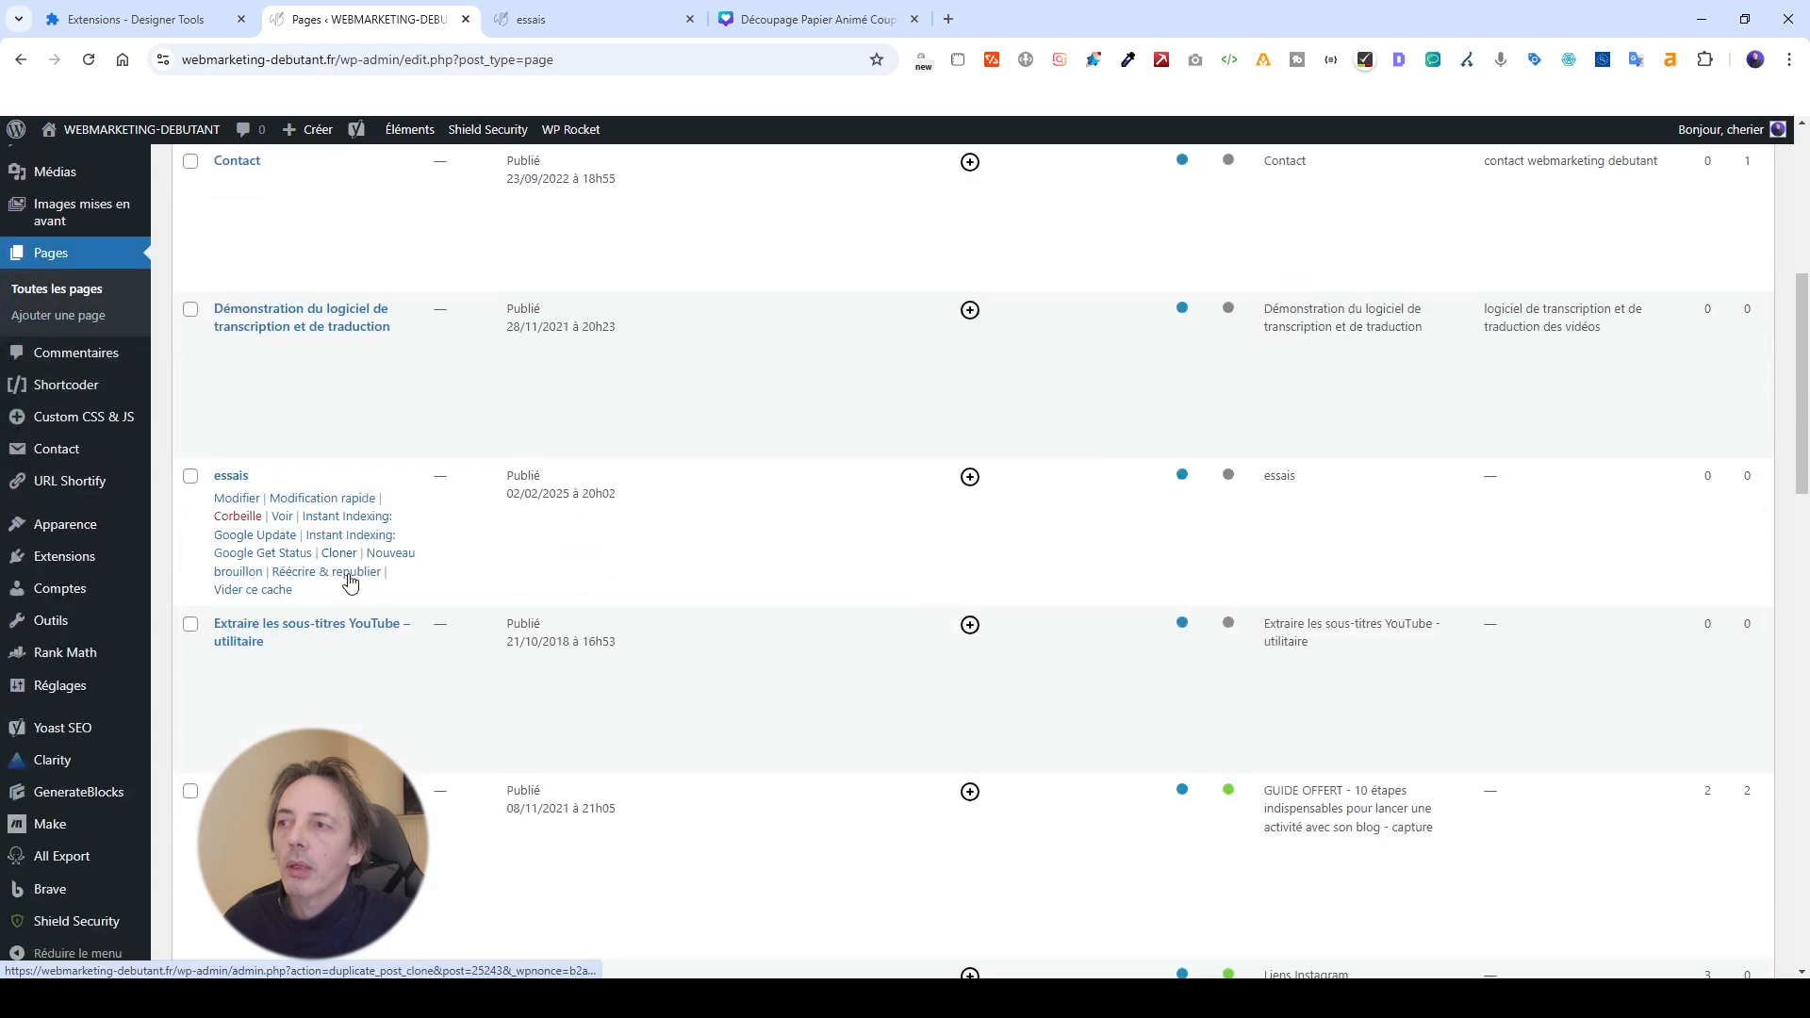
{"action": "scroll", "coordinate": [309, 543], "scroll_direction": "down", "scroll_amount": 6}
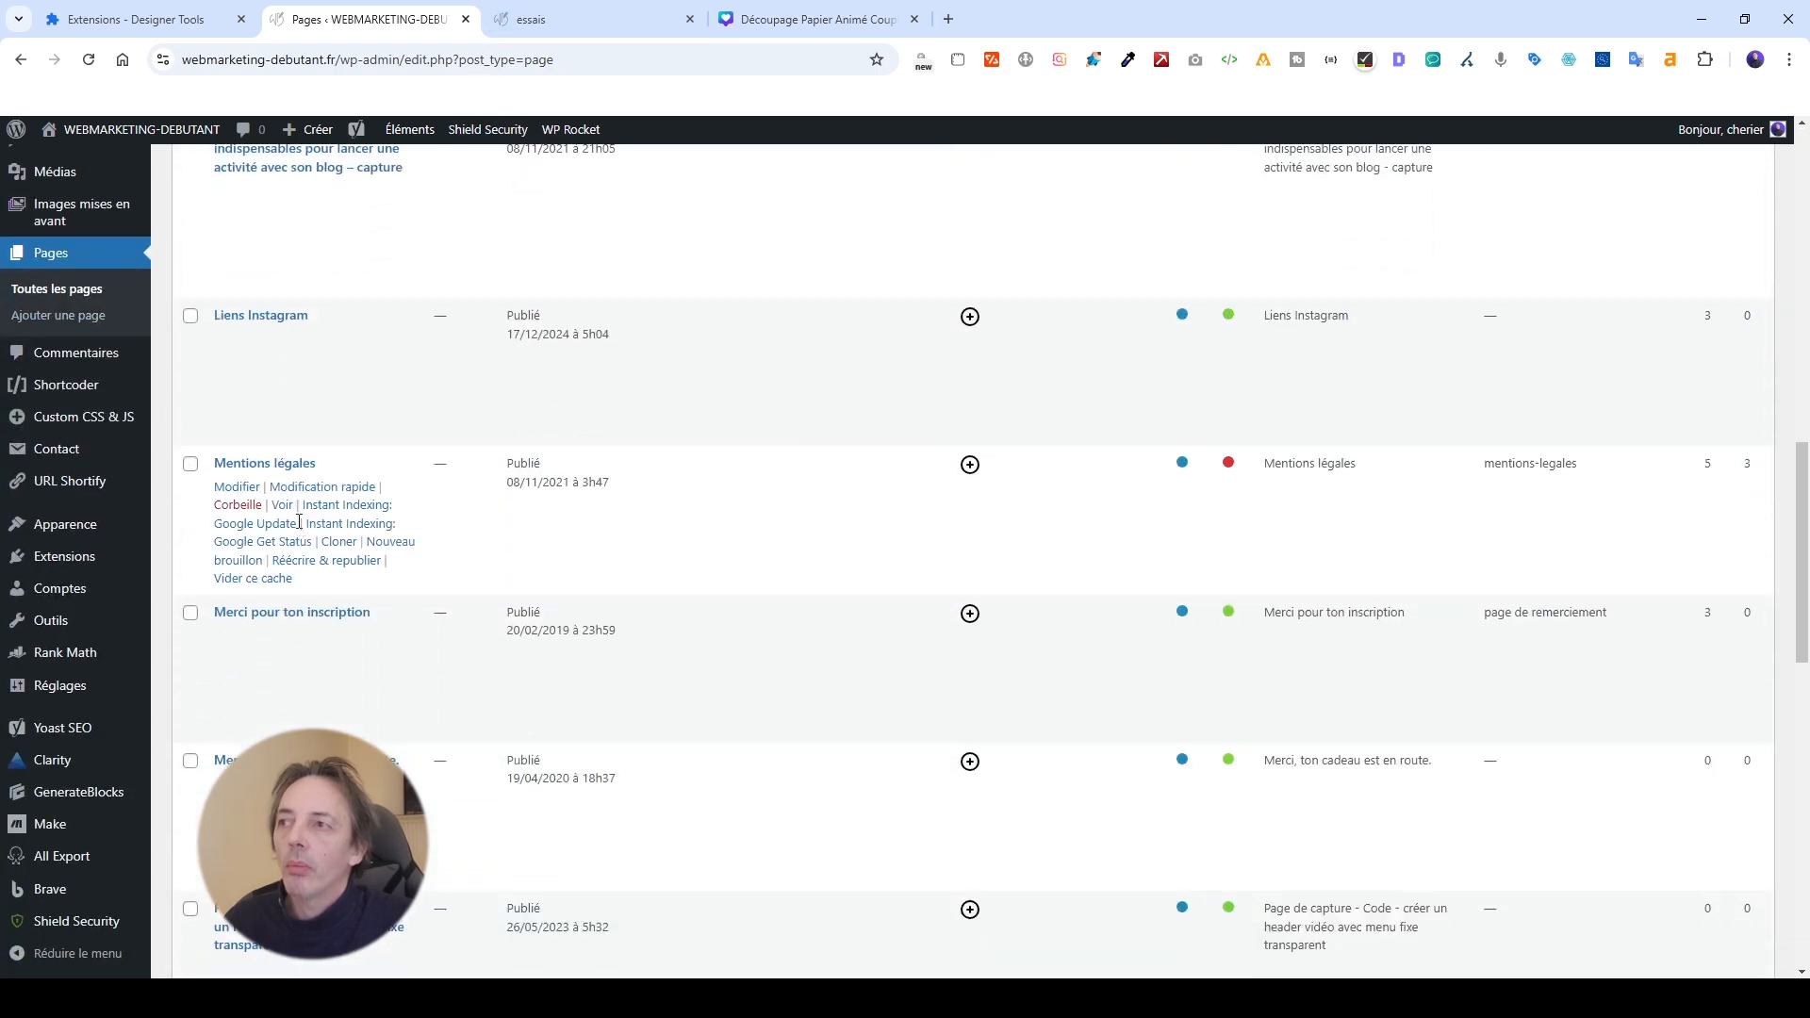
{"action": "scroll", "coordinate": [282, 528], "scroll_direction": "up", "scroll_amount": 5}
{"action": "left_click", "coordinate": [232, 314]}
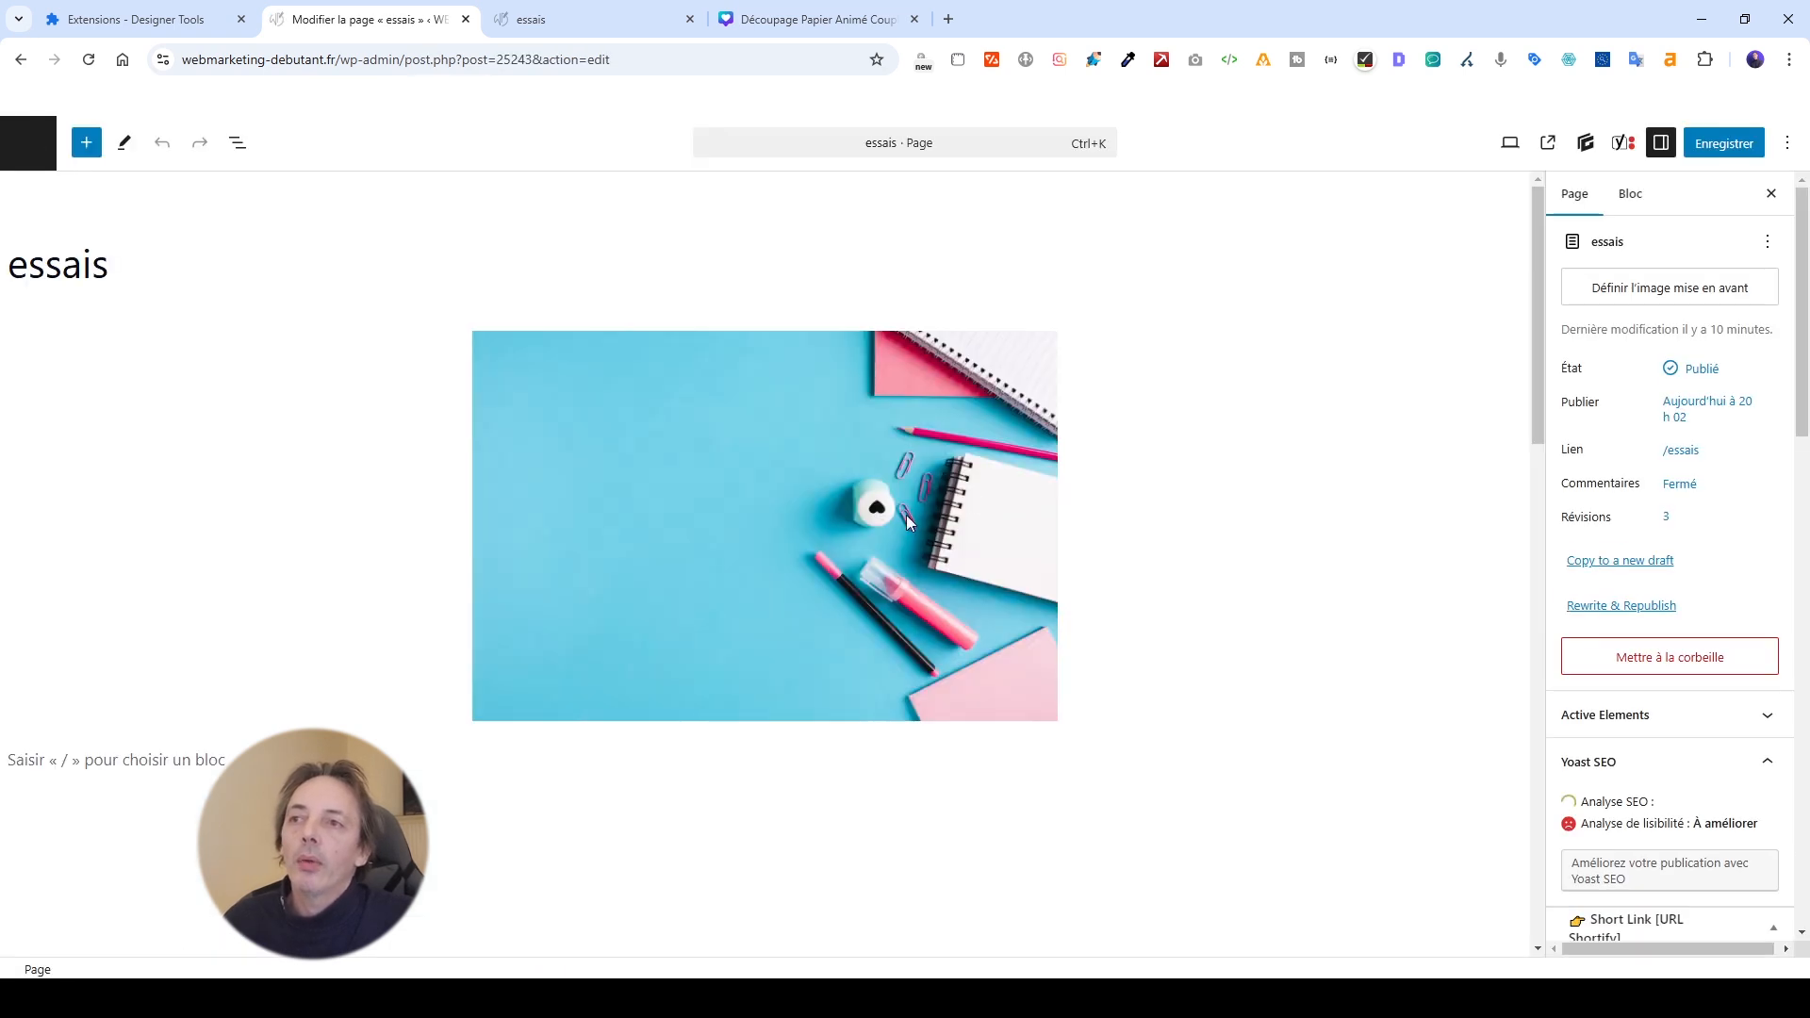
Select the stationery image on the page and examine its alternative text field and aspect ratio options.
{"action": "left_click", "coordinate": [884, 515]}
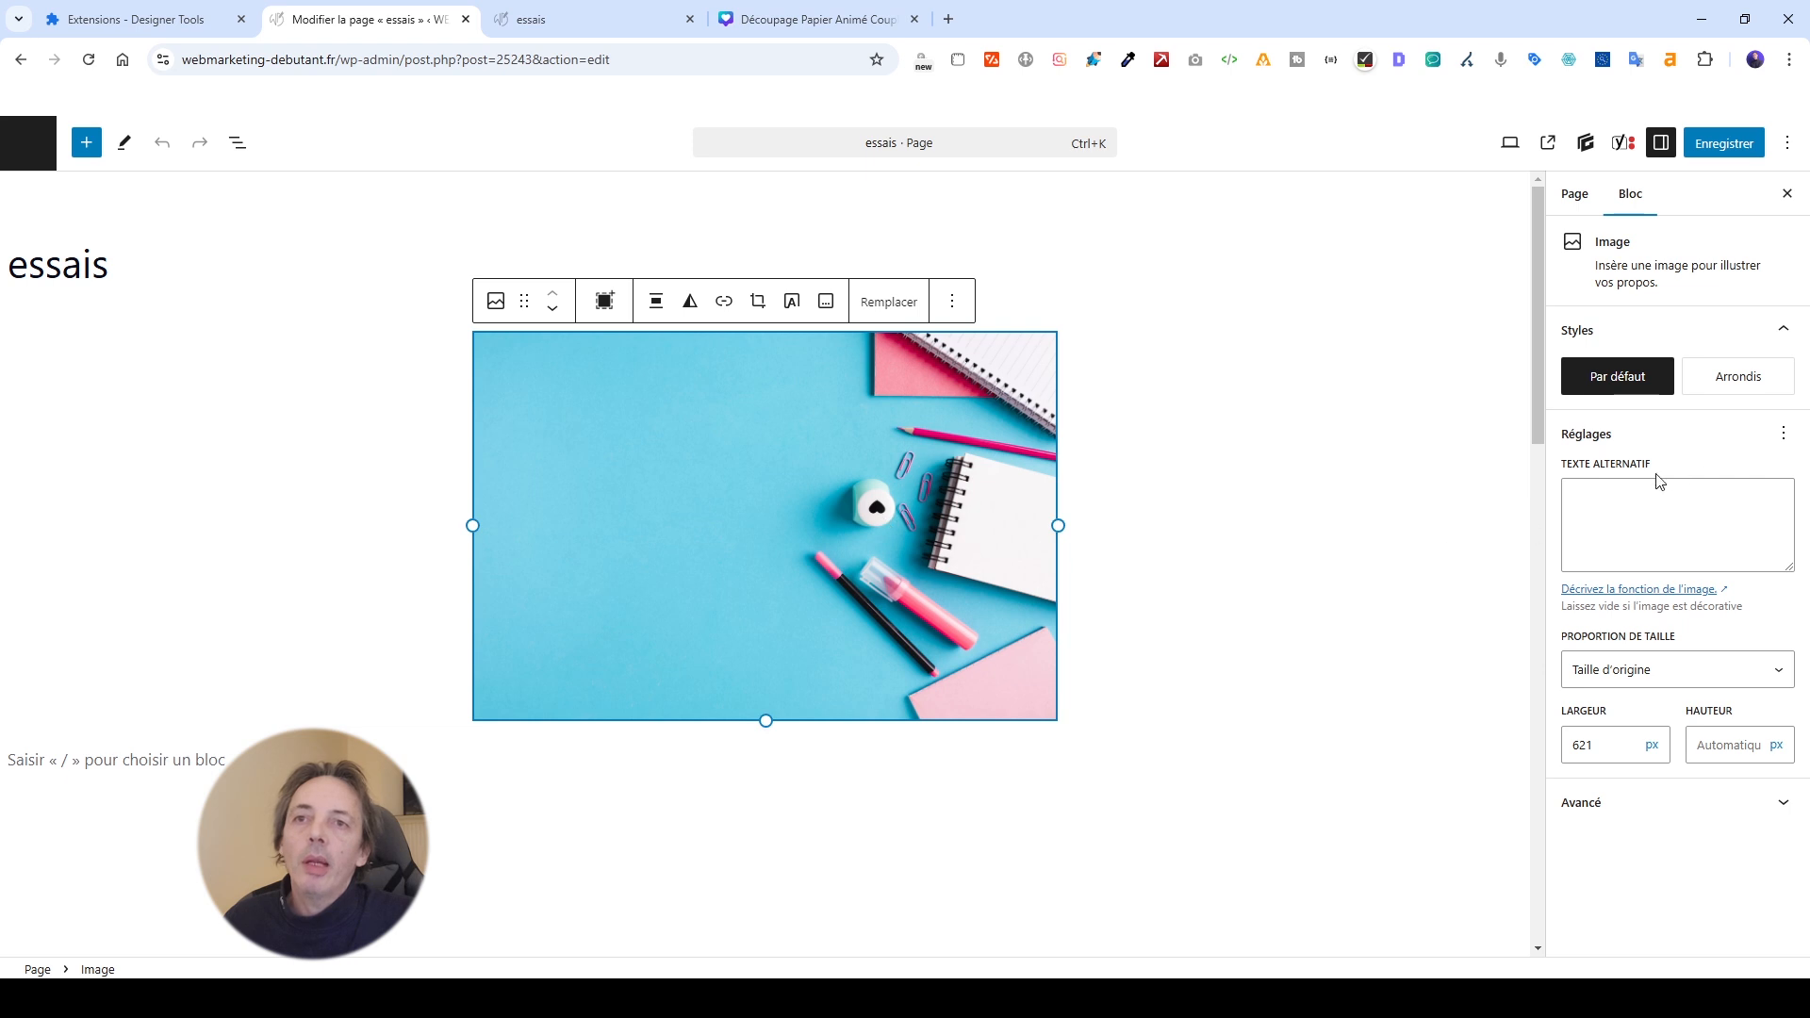
{"action": "left_click", "coordinate": [1614, 501]}
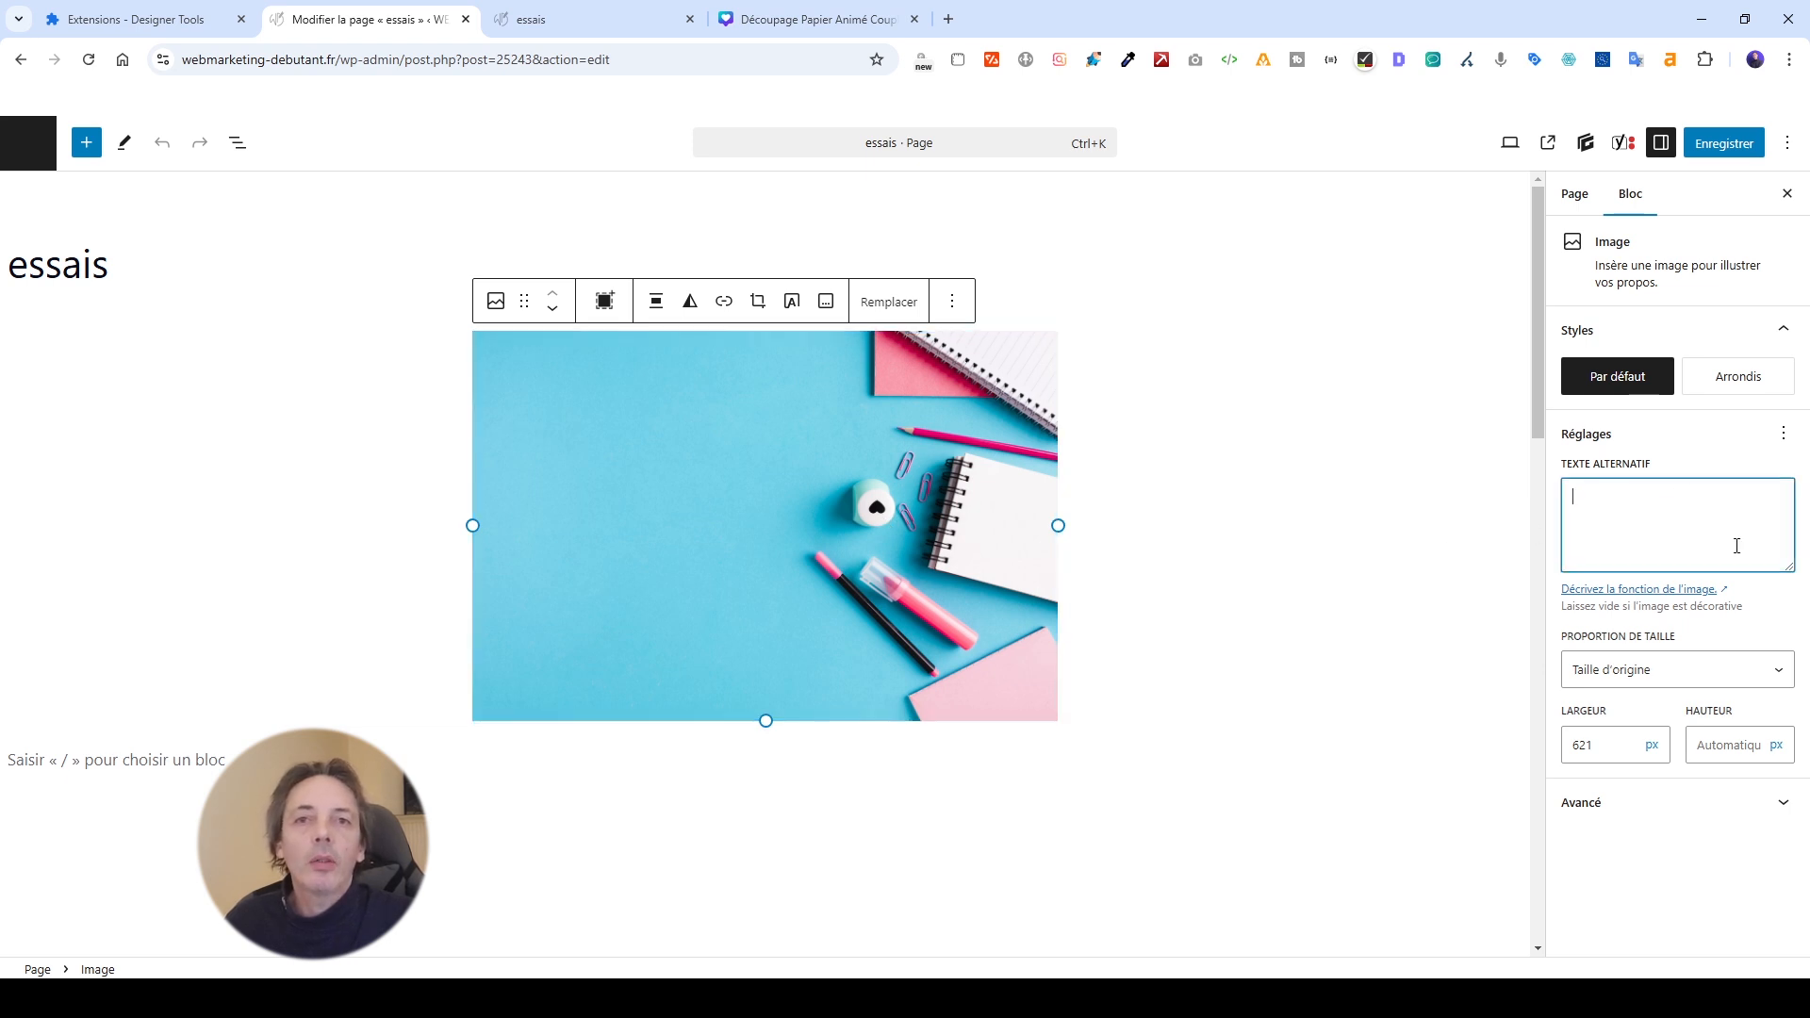
{"action": "left_click", "coordinate": [1149, 523]}
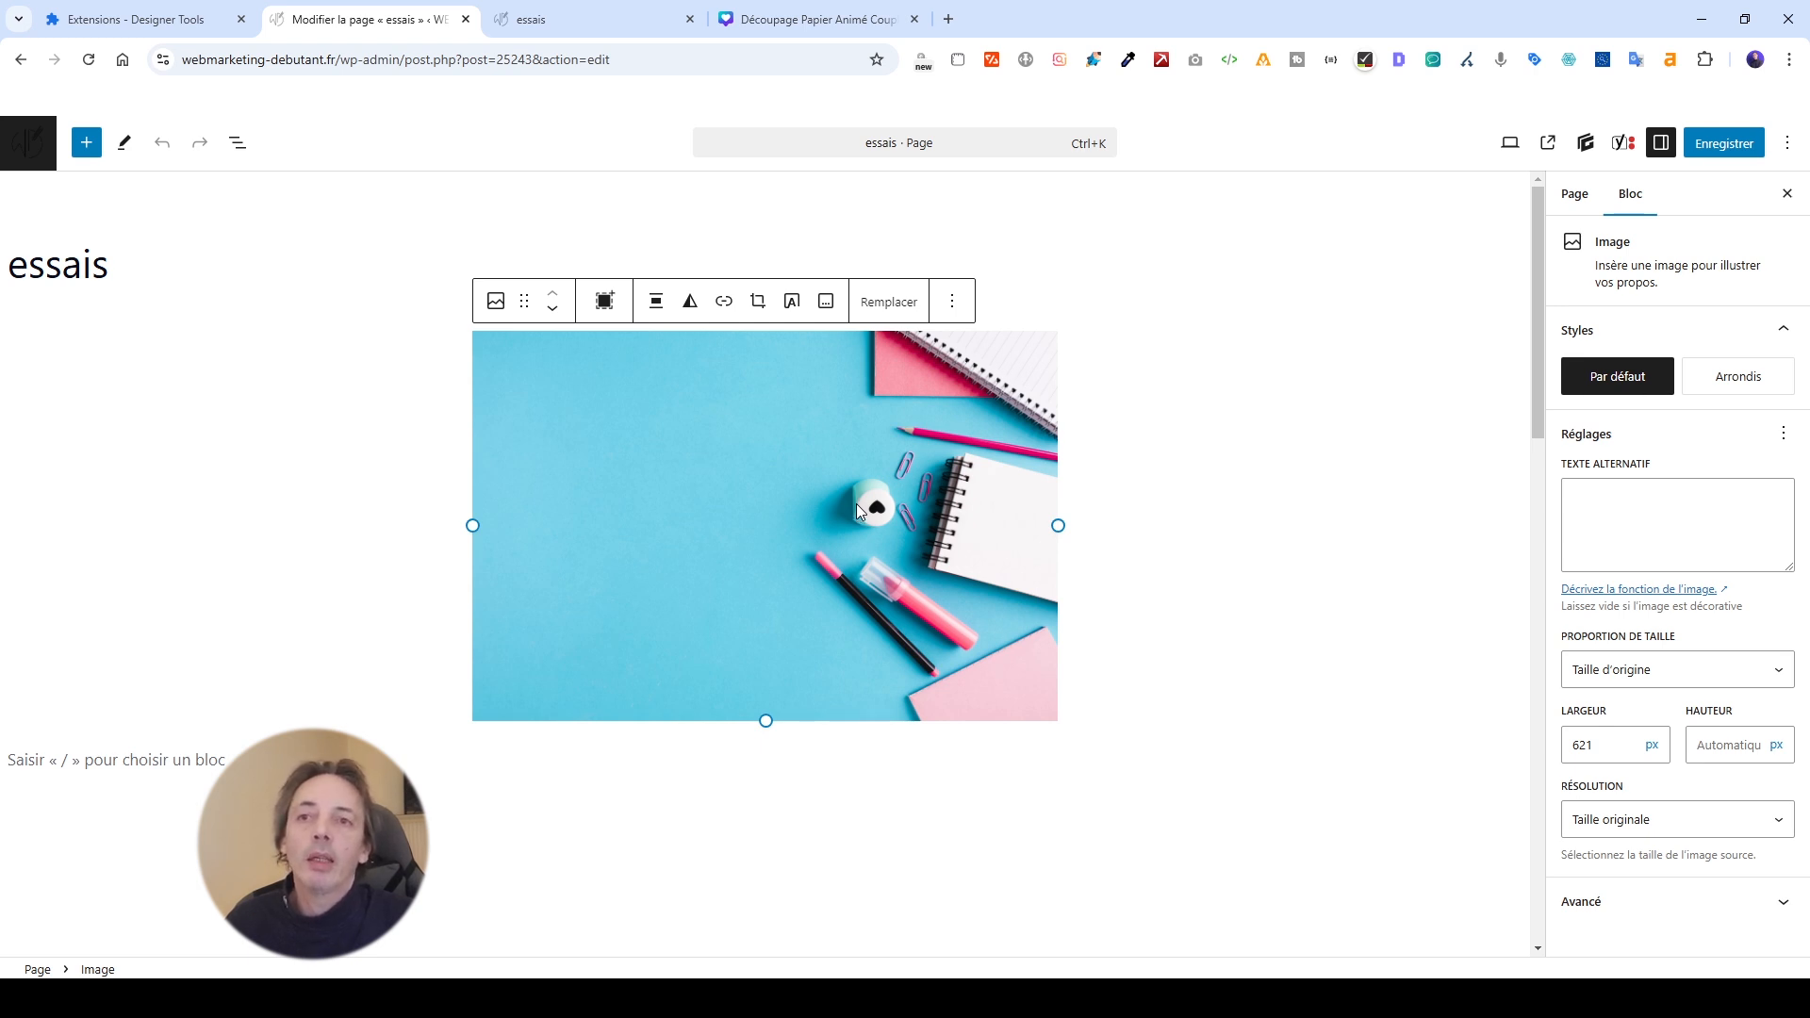
{"action": "left_click", "coordinate": [1603, 673]}
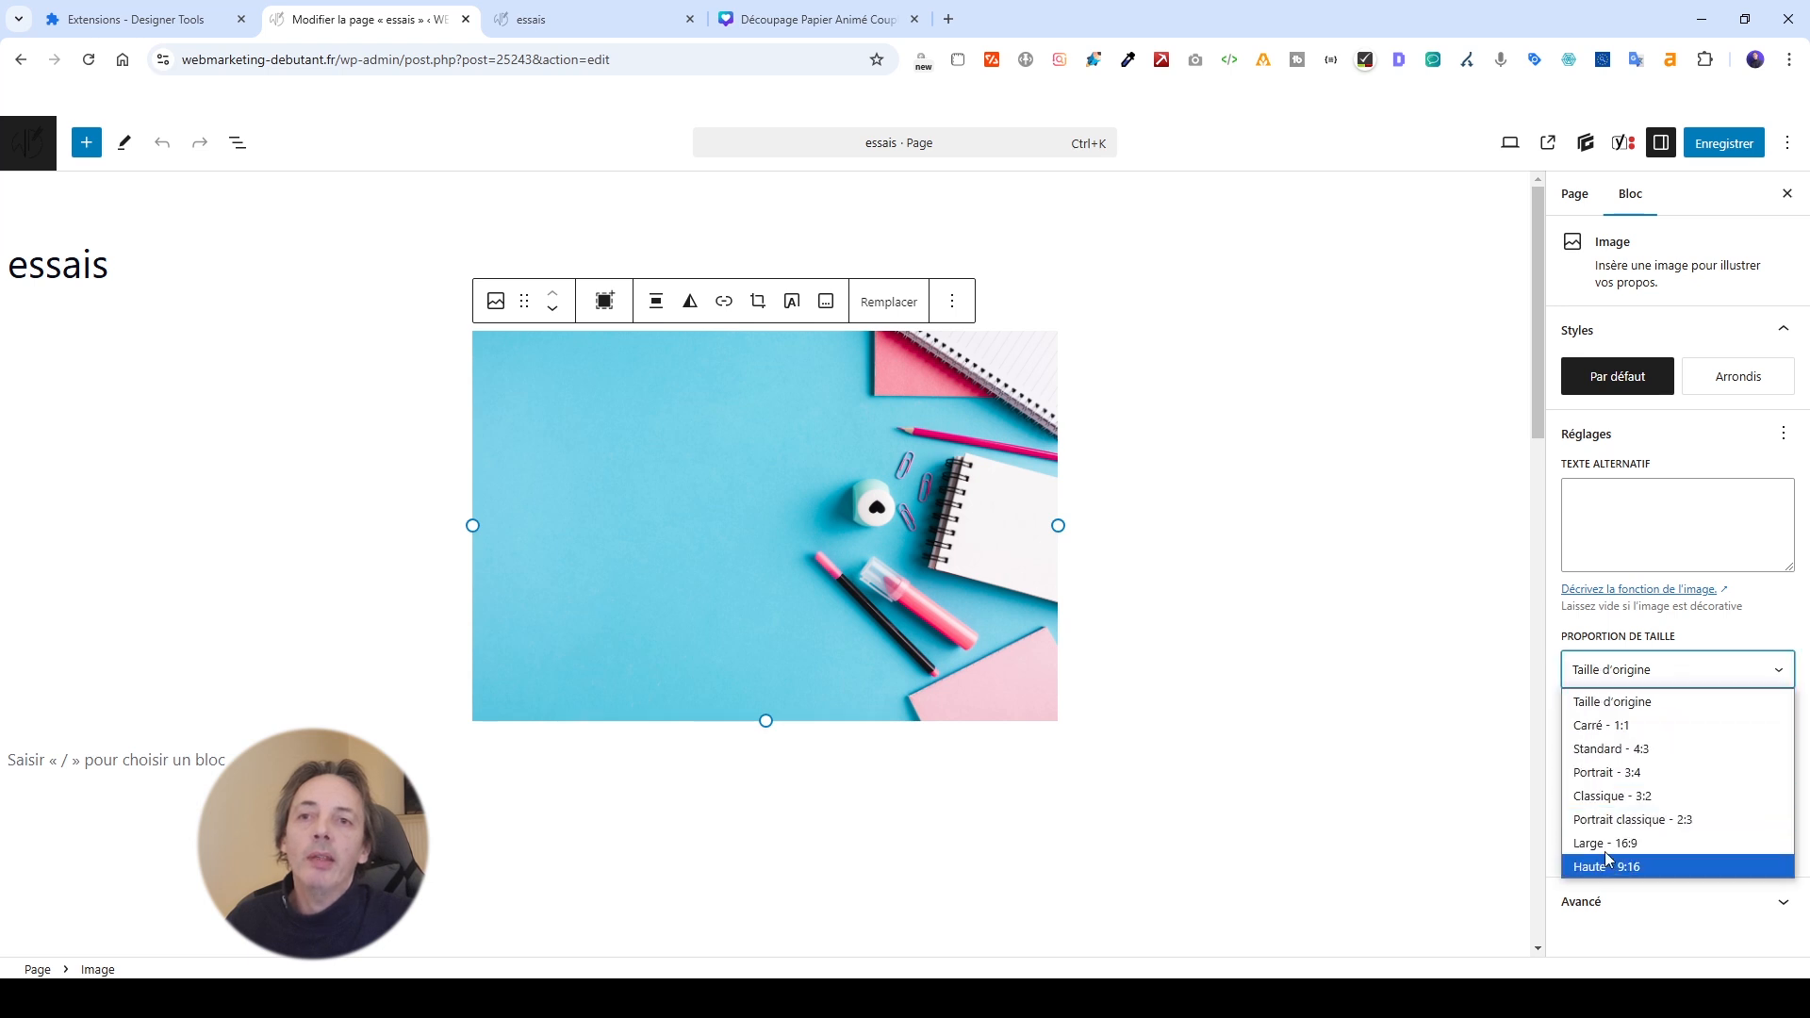
{"action": "left_click", "coordinate": [1578, 691]}
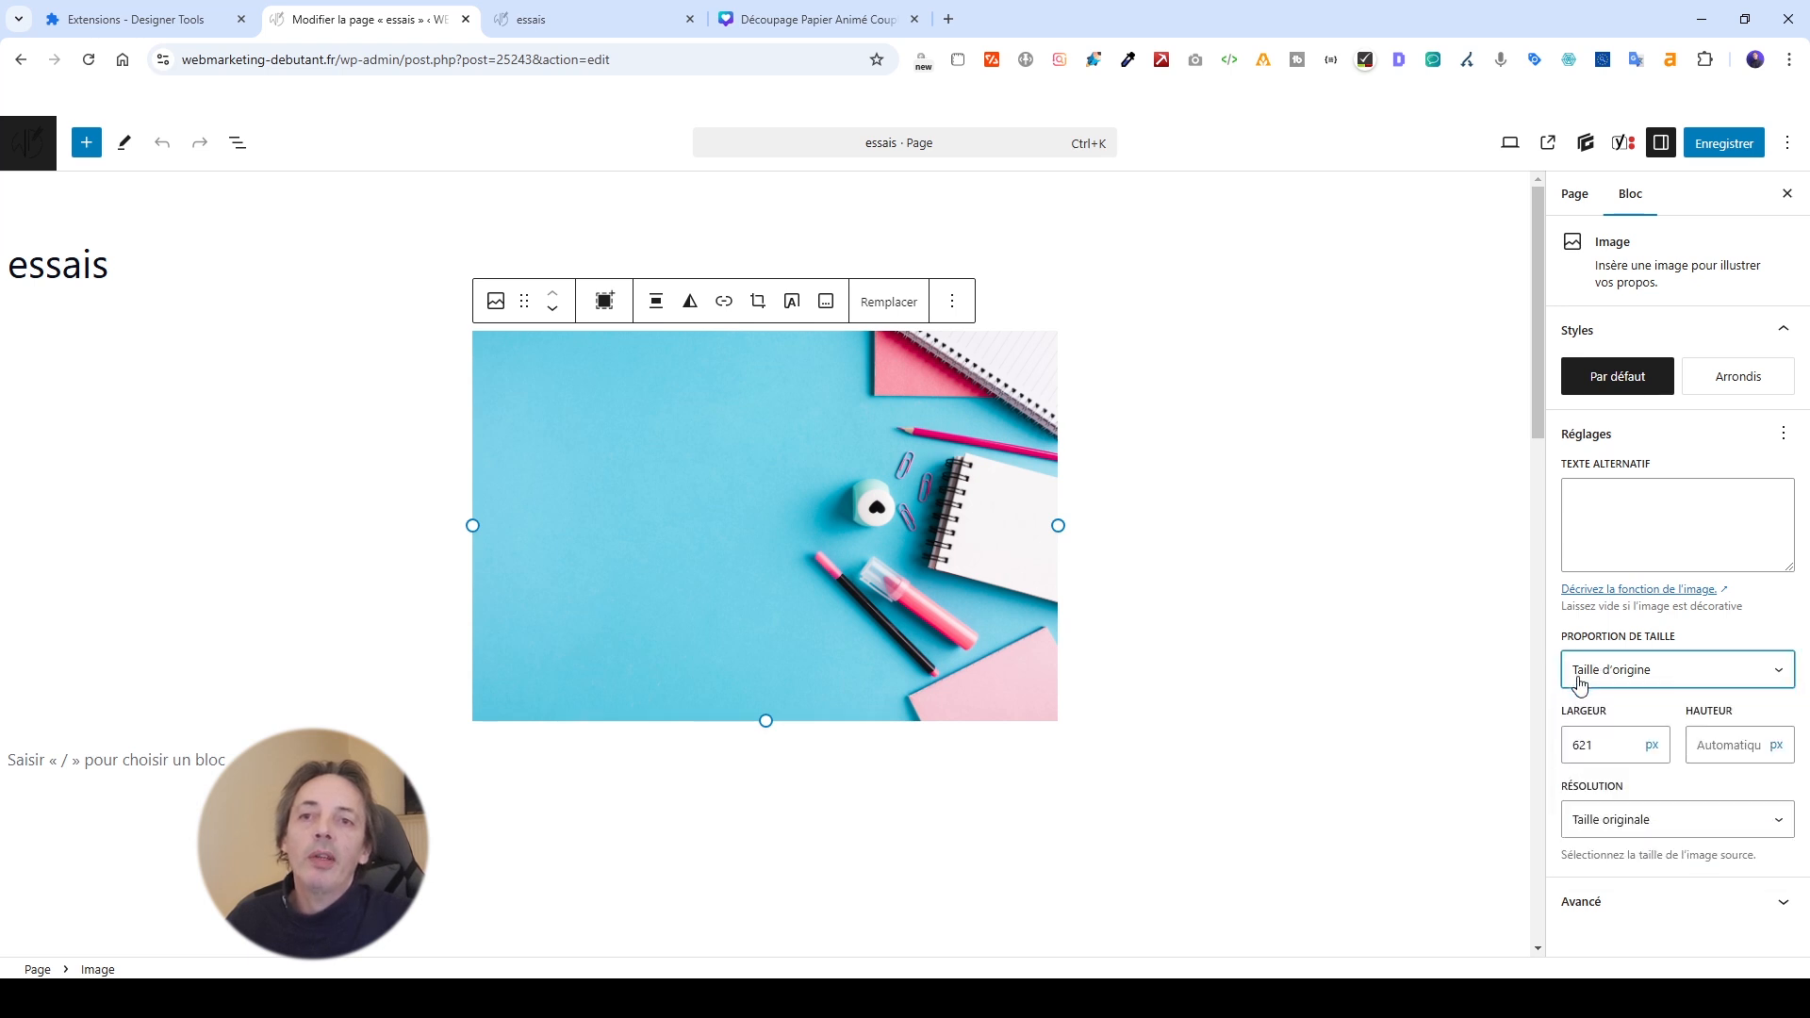
Try the Miniature resolution on the stationery image and restore the Taille originale resolution.
{"action": "left_click", "coordinate": [1592, 830]}
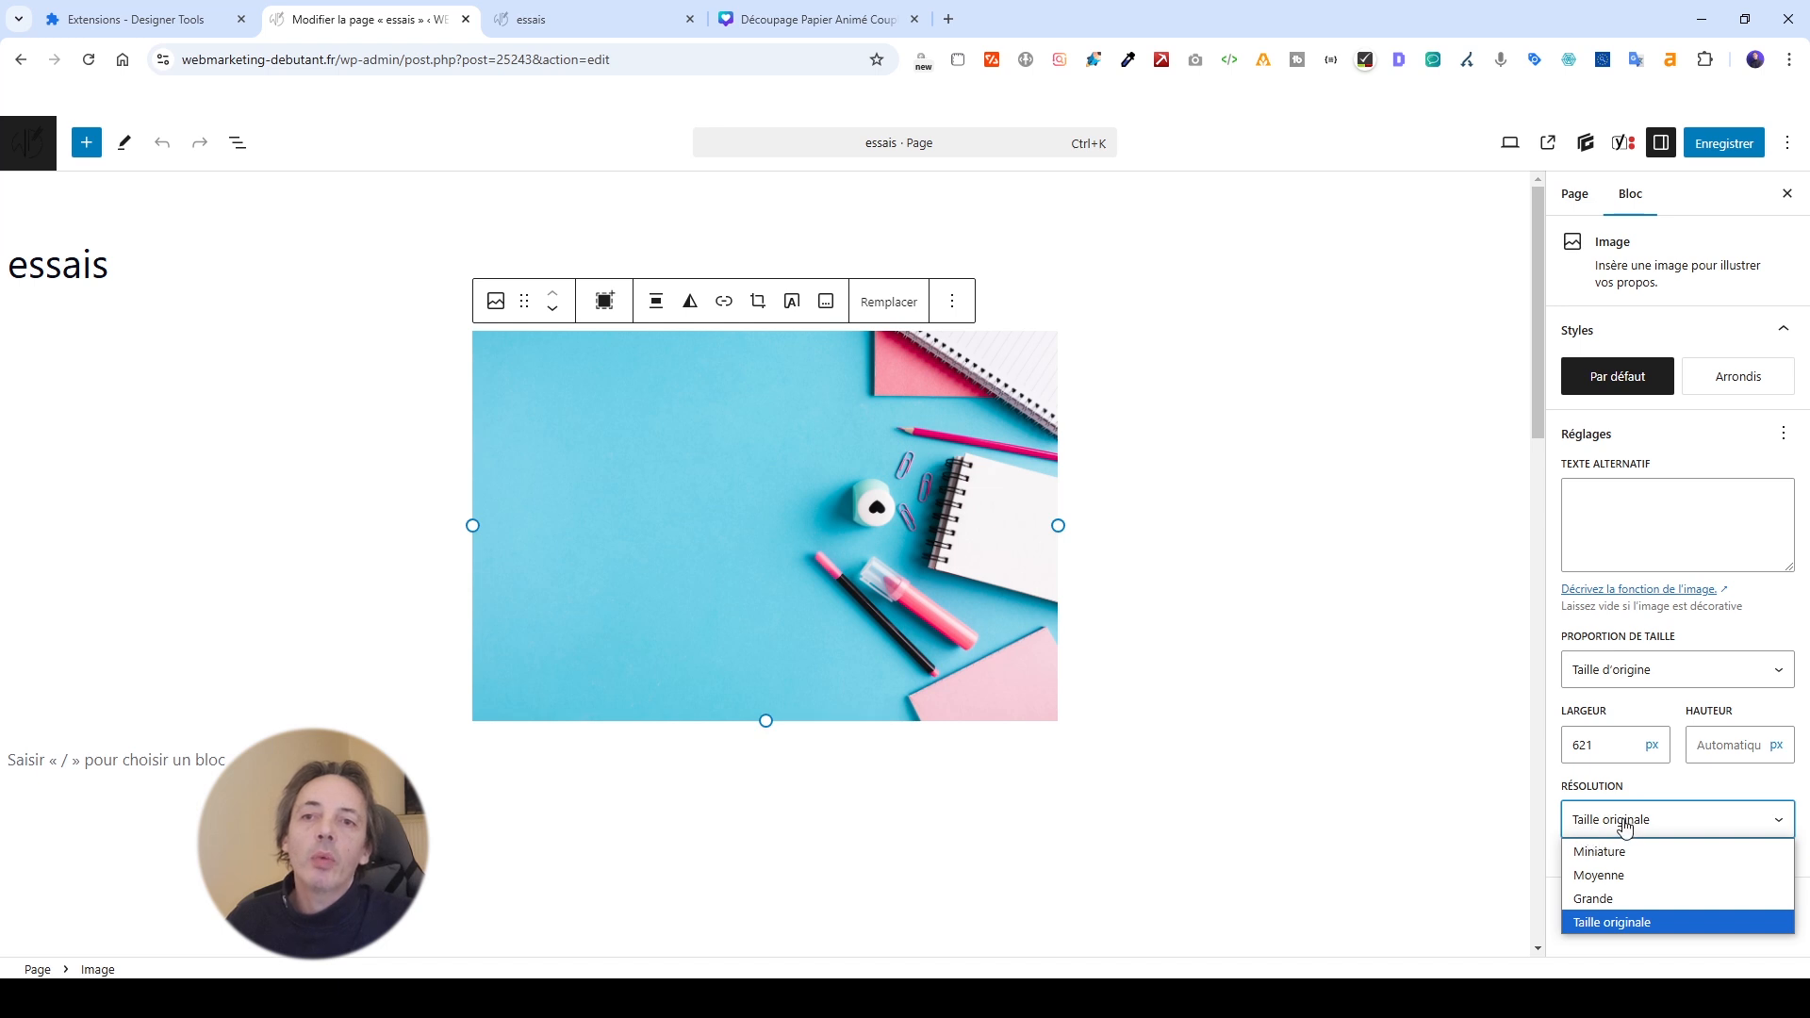
{"action": "left_click", "coordinate": [1591, 853]}
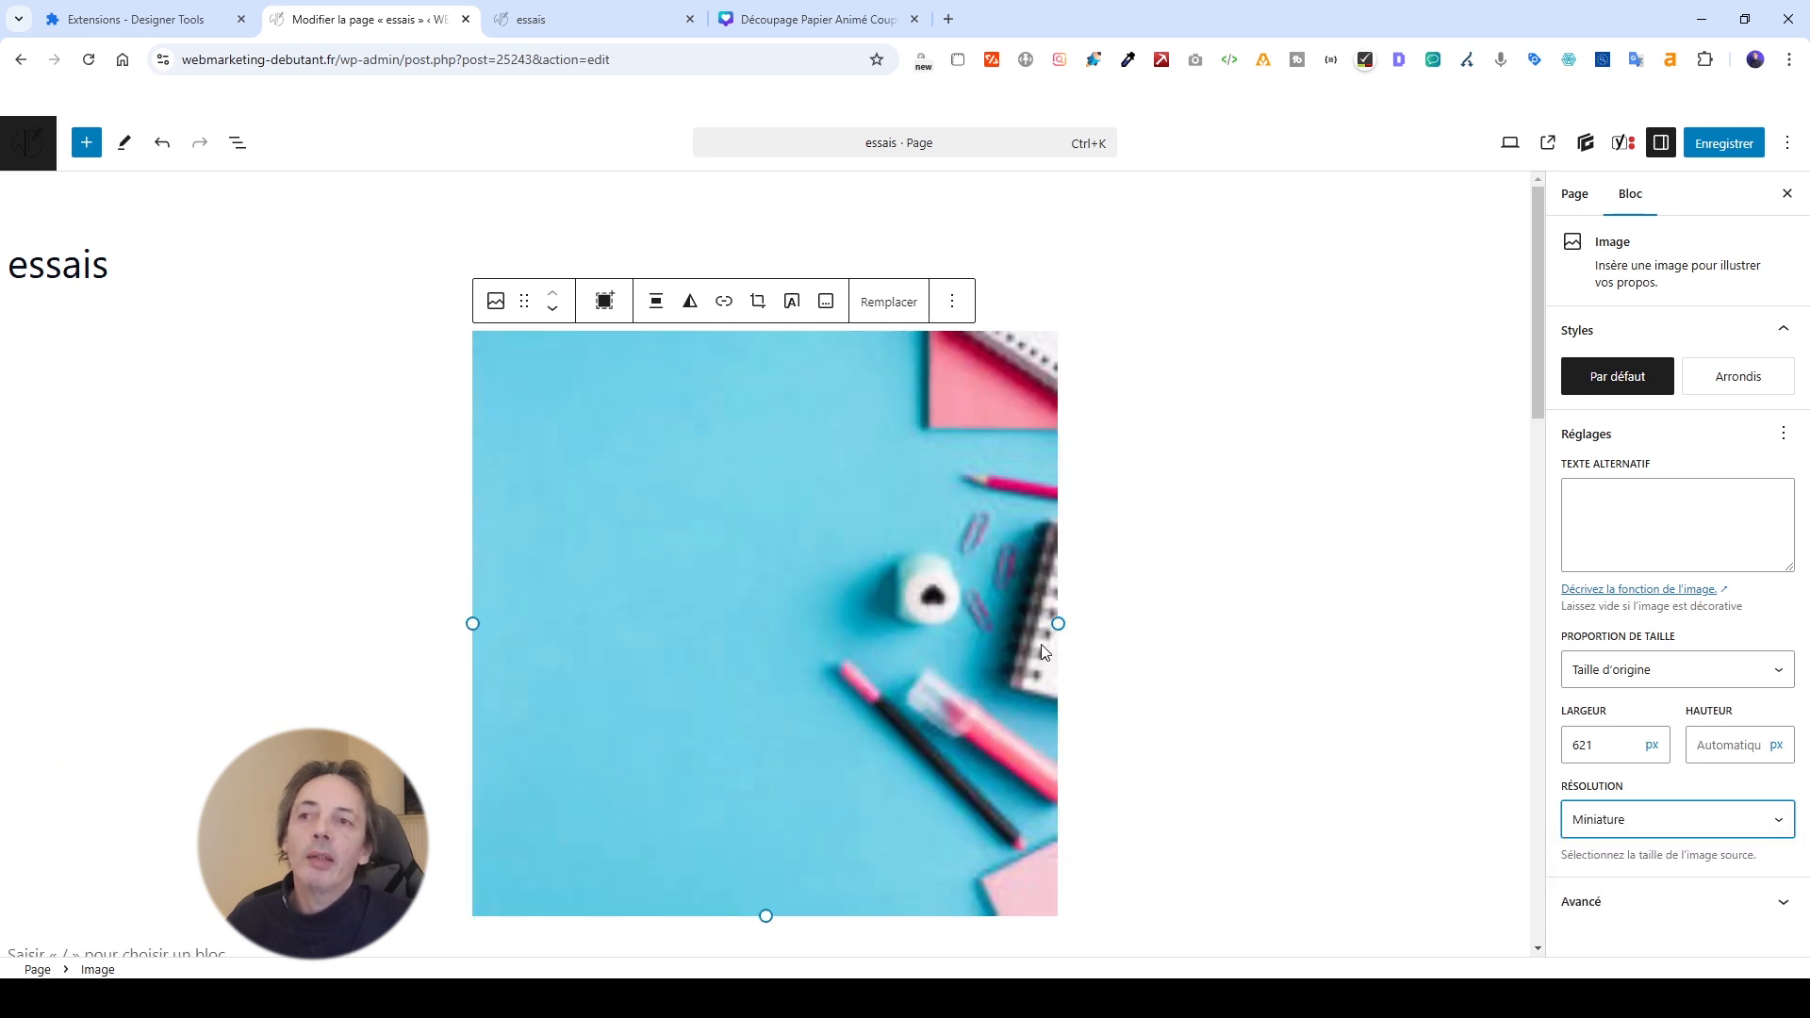
{"action": "left_click", "coordinate": [1608, 819]}
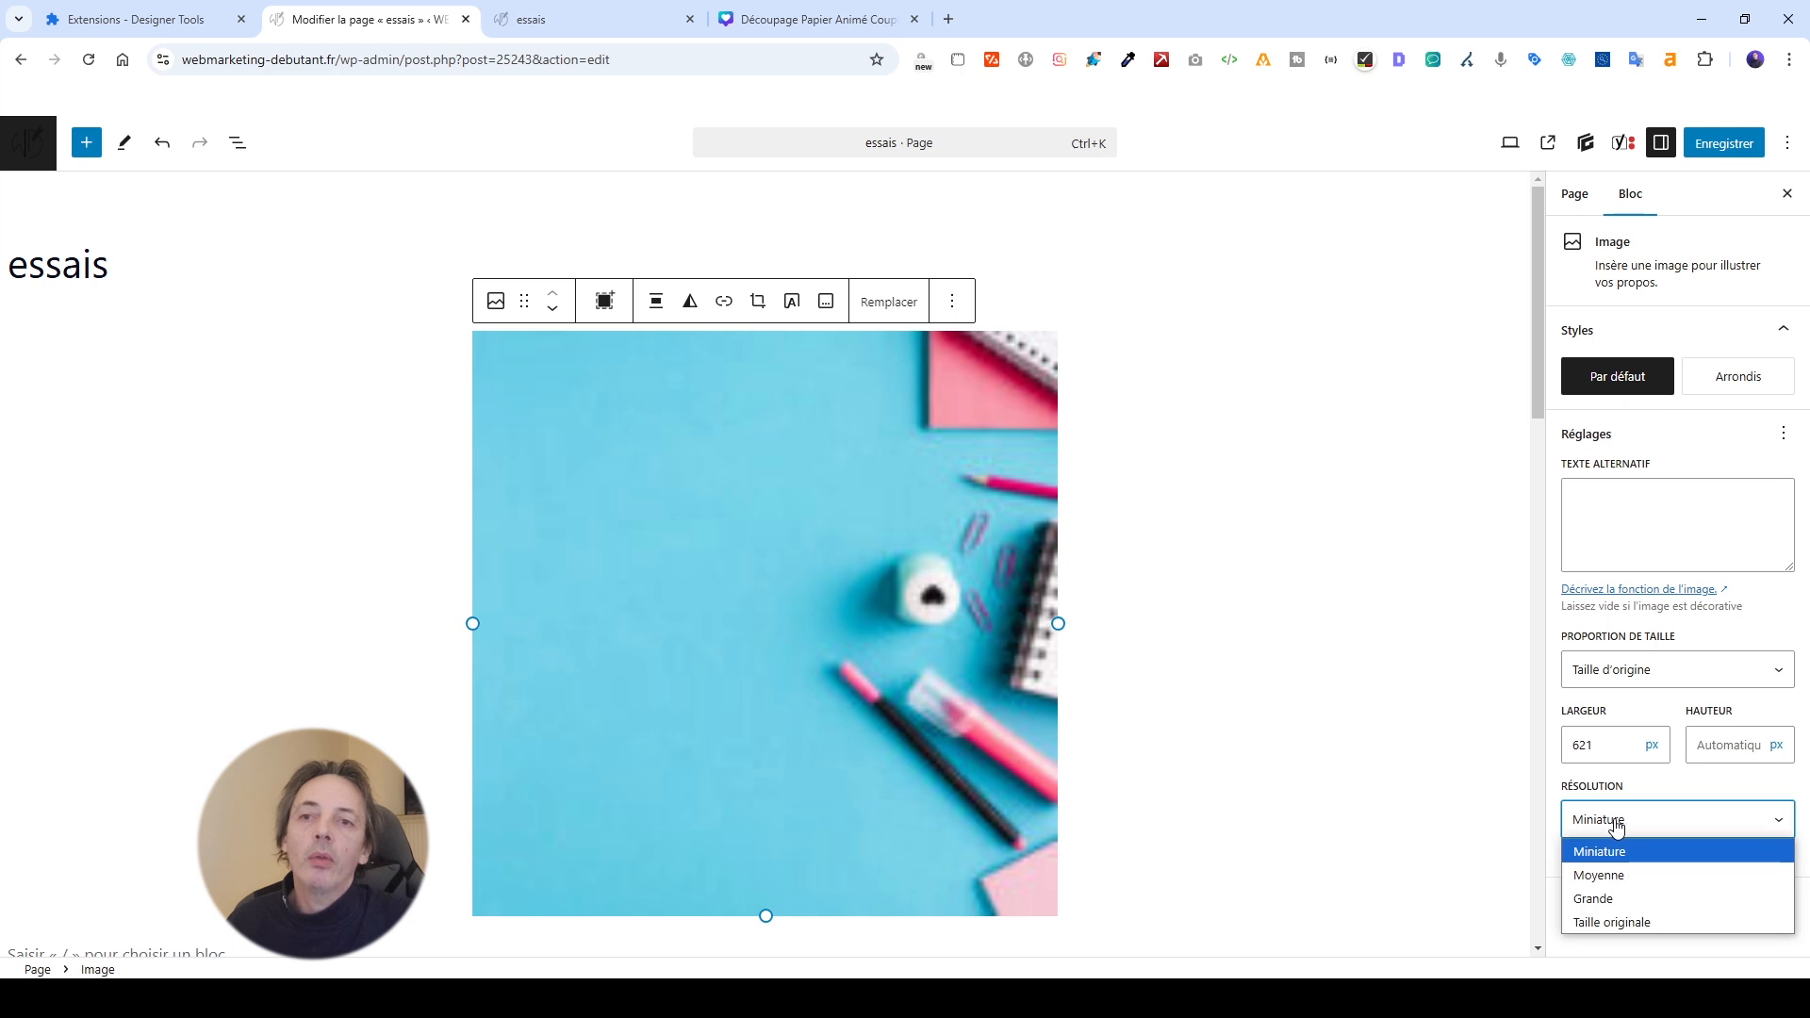
{"action": "left_click", "coordinate": [1610, 923]}
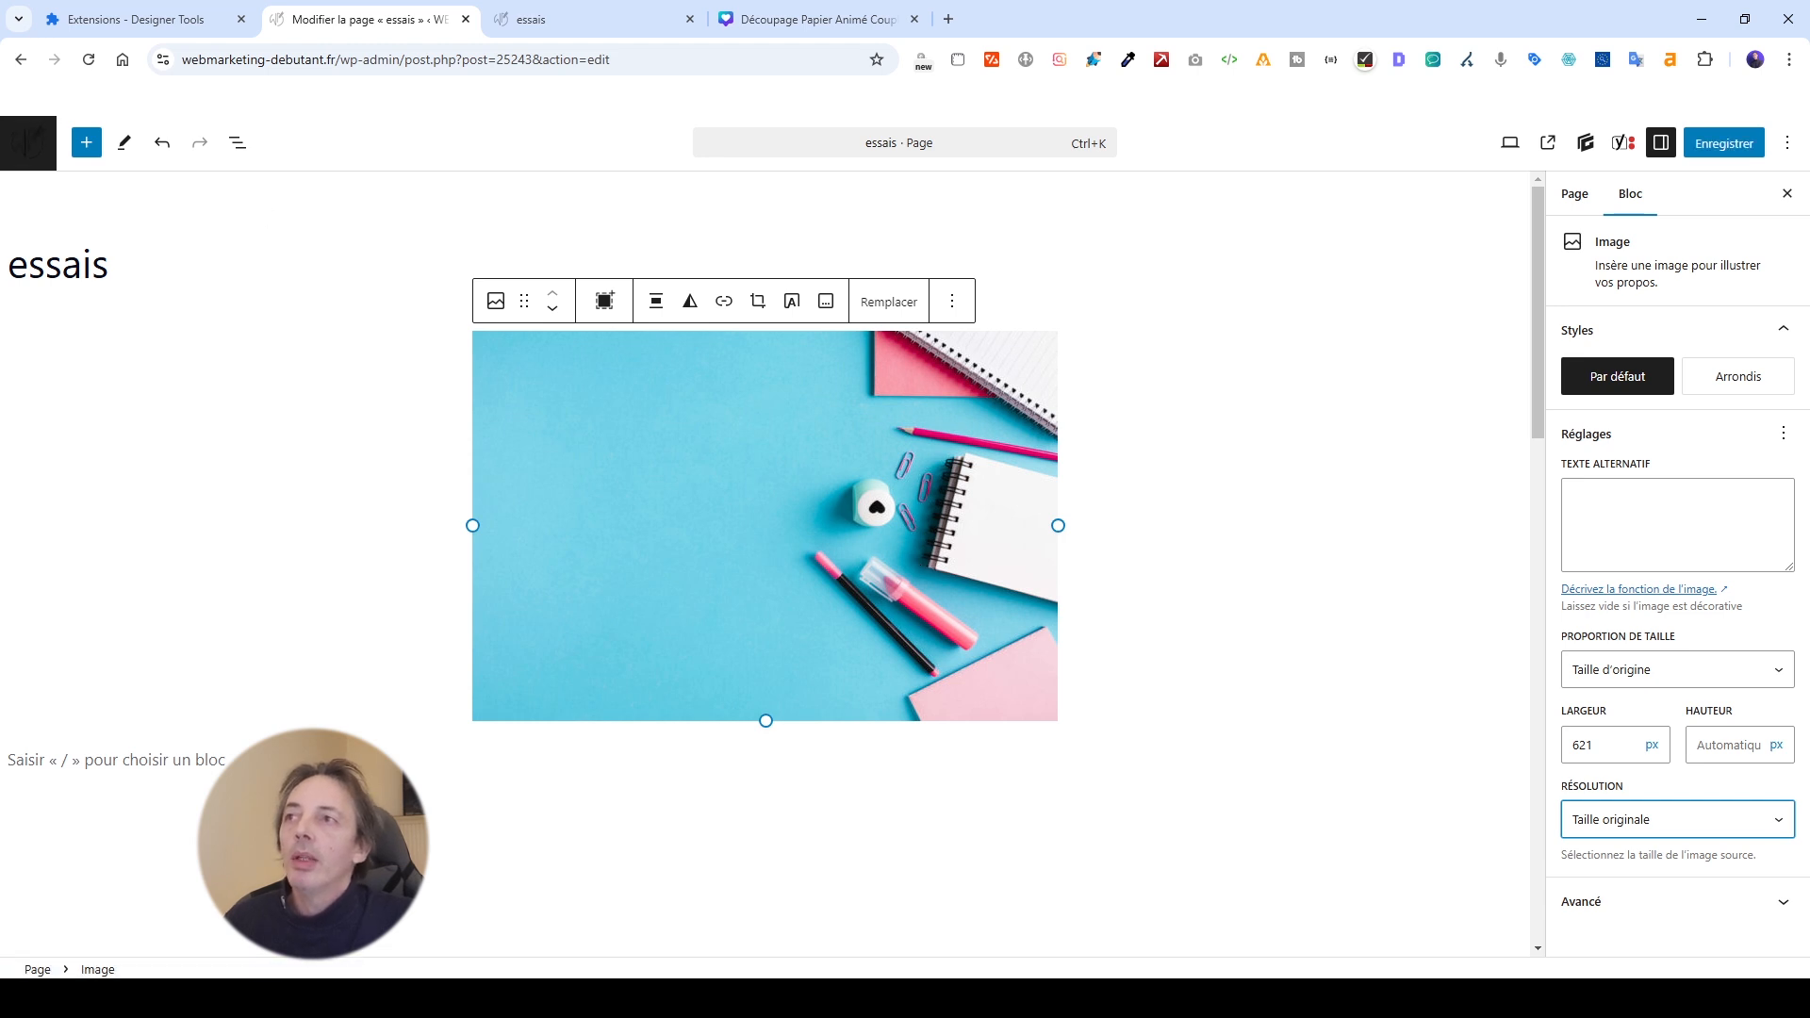
Leave the page editor without saving and look for EWWW Image Optimizer among the installed extensions.
{"action": "left_click", "coordinate": [17, 141]}
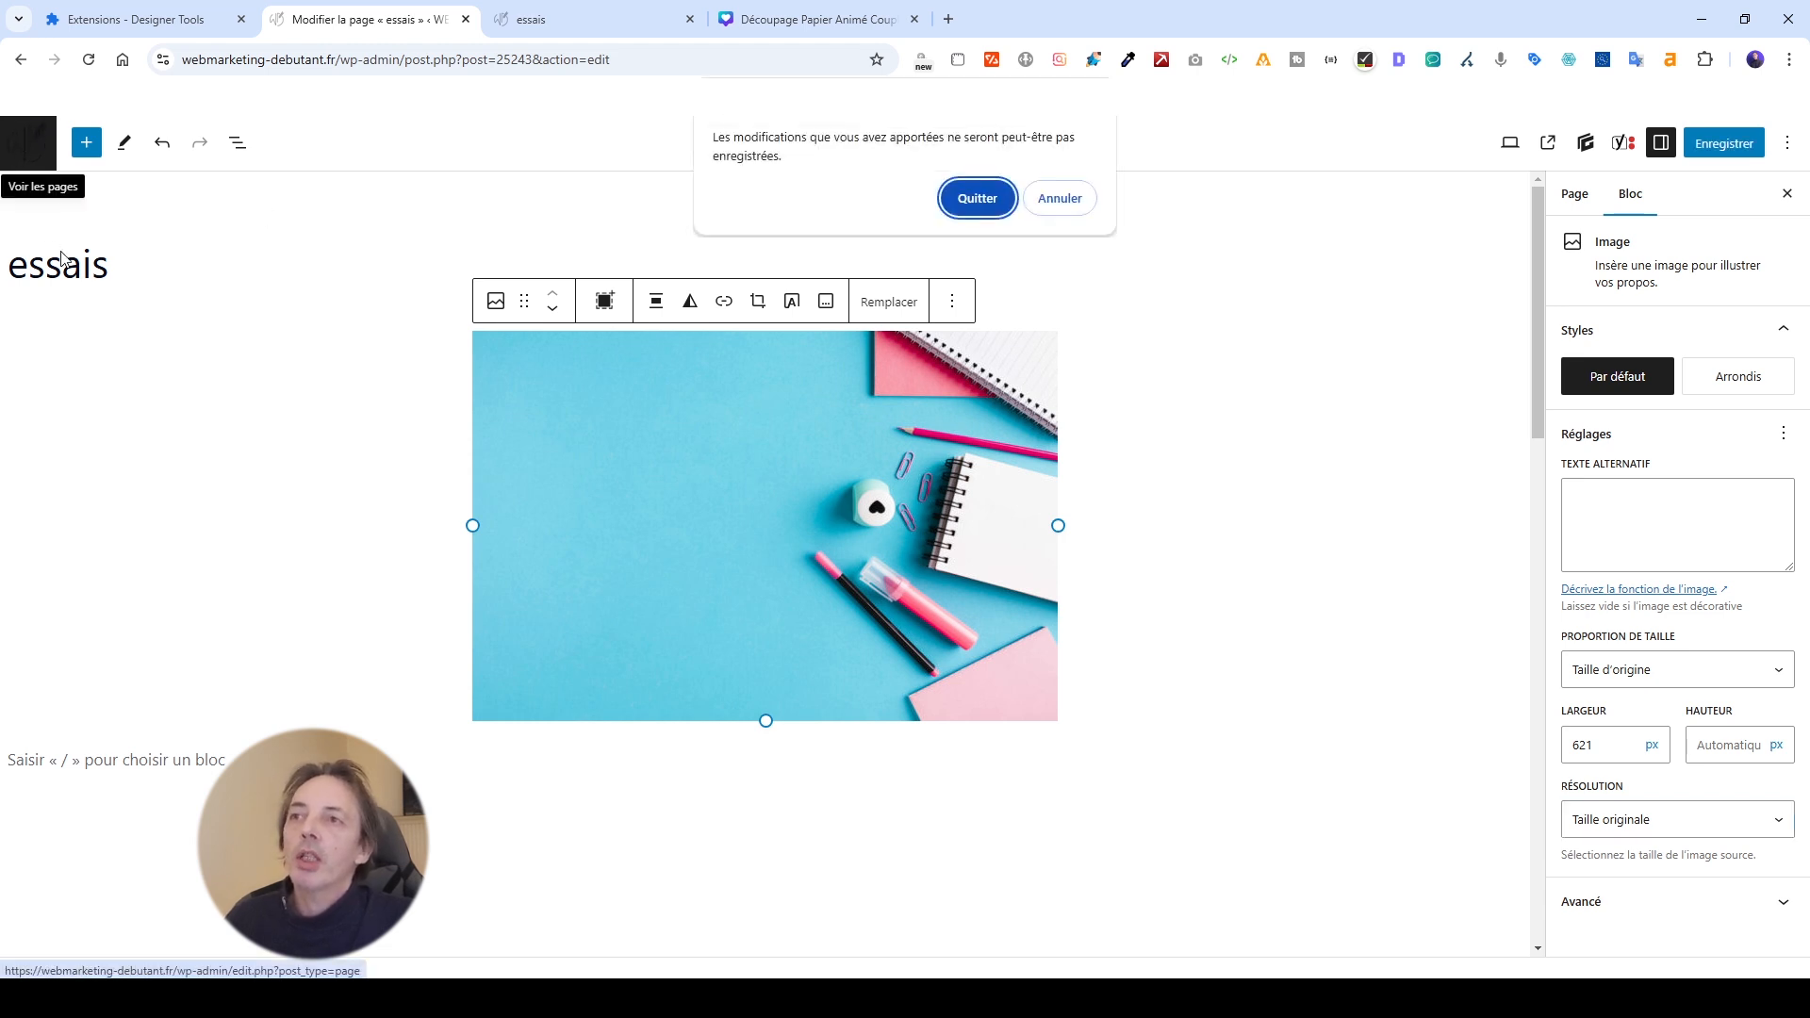
{"action": "left_click", "coordinate": [978, 198]}
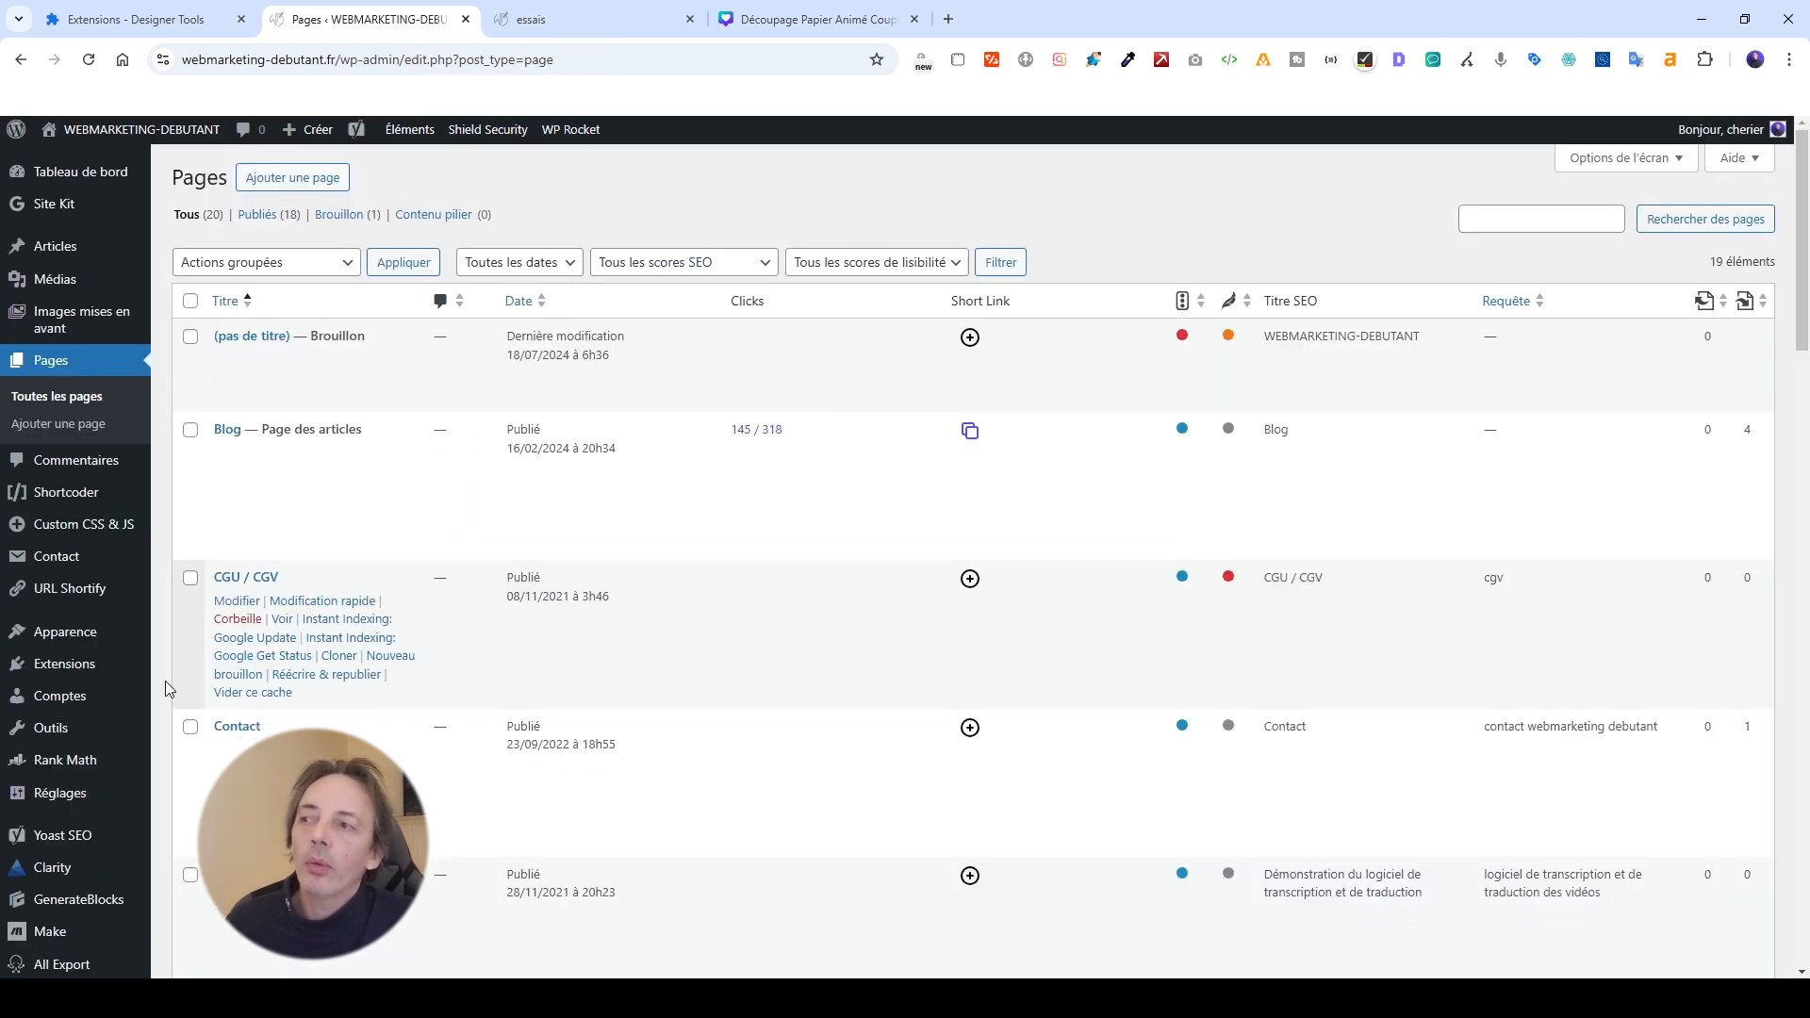
{"action": "mouse_move", "coordinate": [75, 667]}
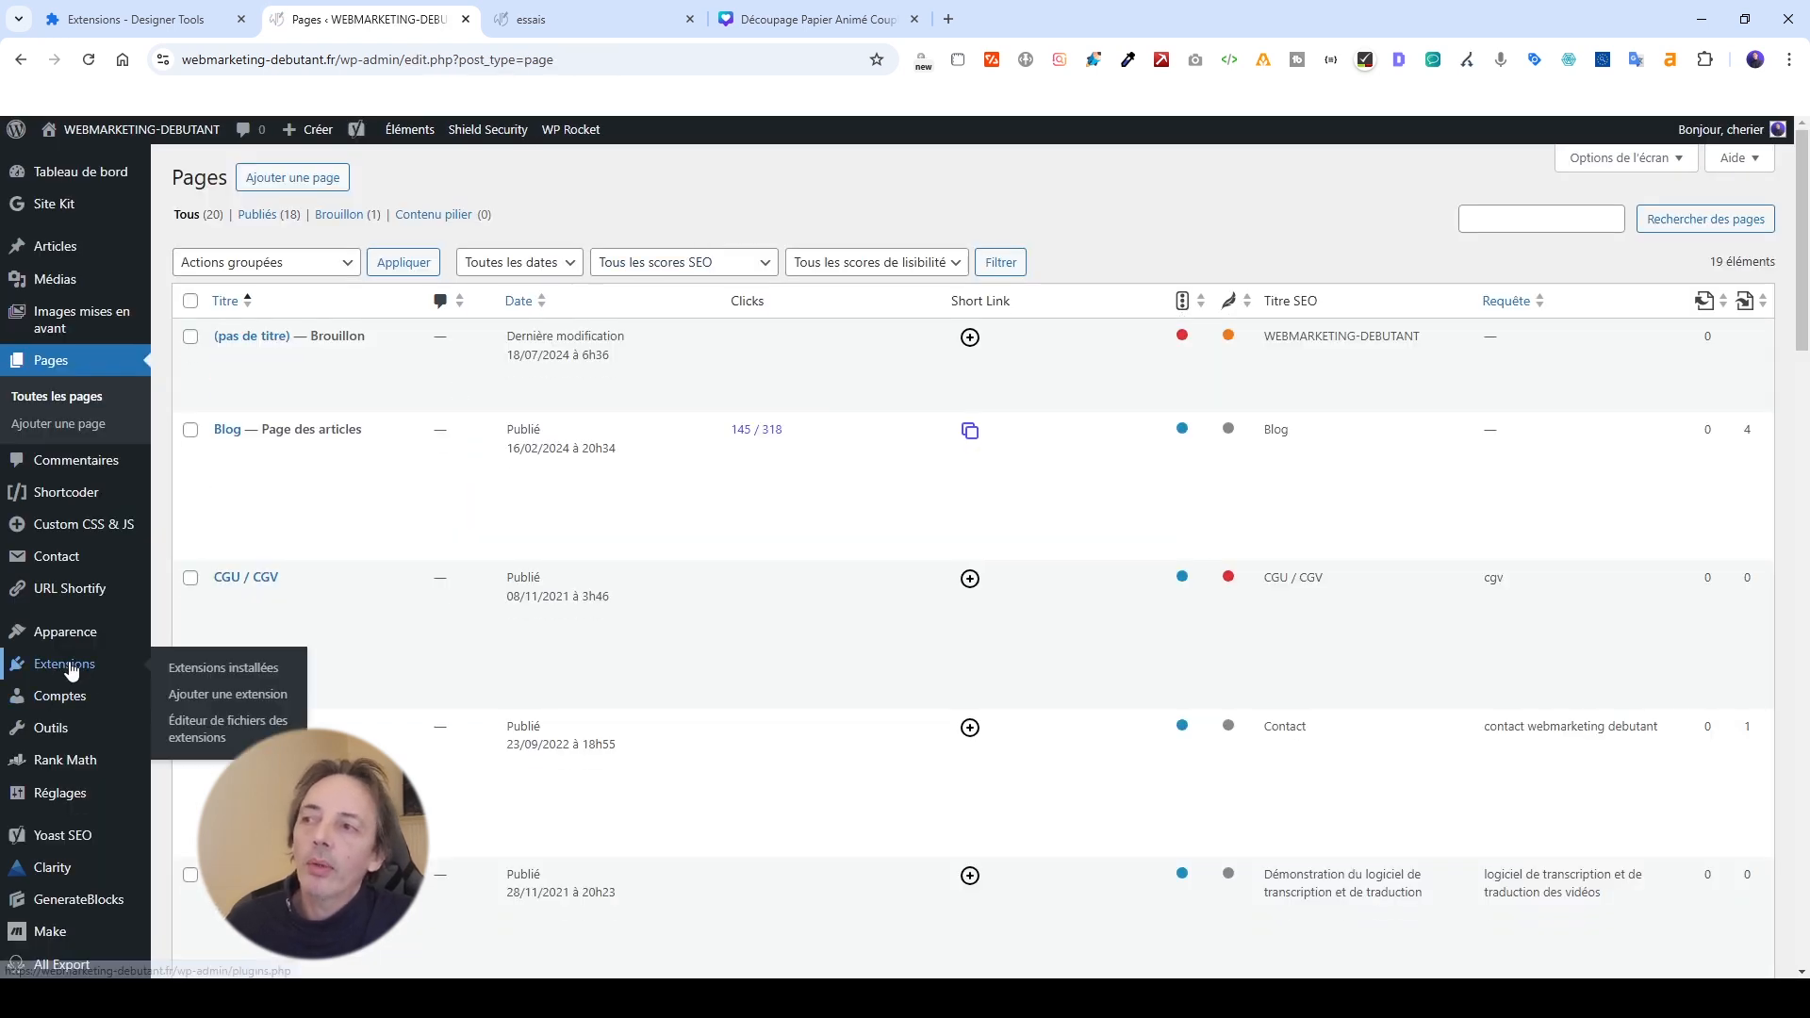
{"action": "left_click", "coordinate": [188, 673]}
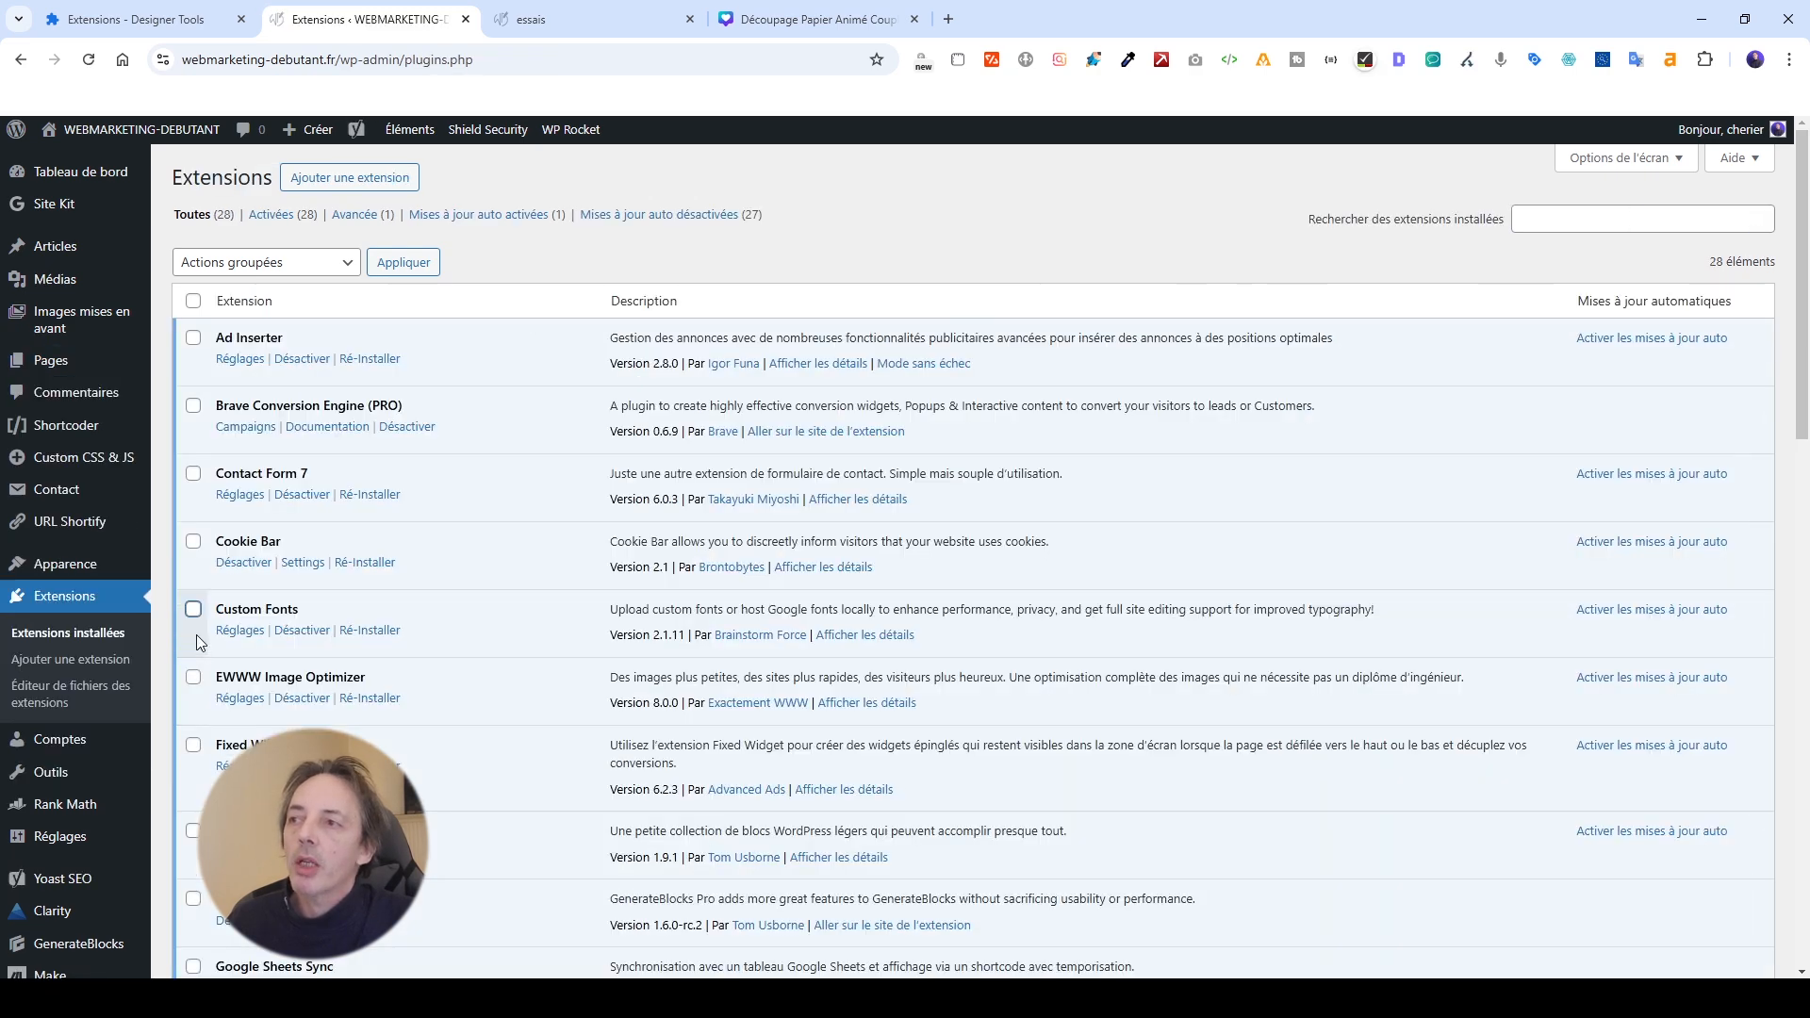
{"action": "scroll", "coordinate": [201, 631], "scroll_direction": "down", "scroll_amount": 2}
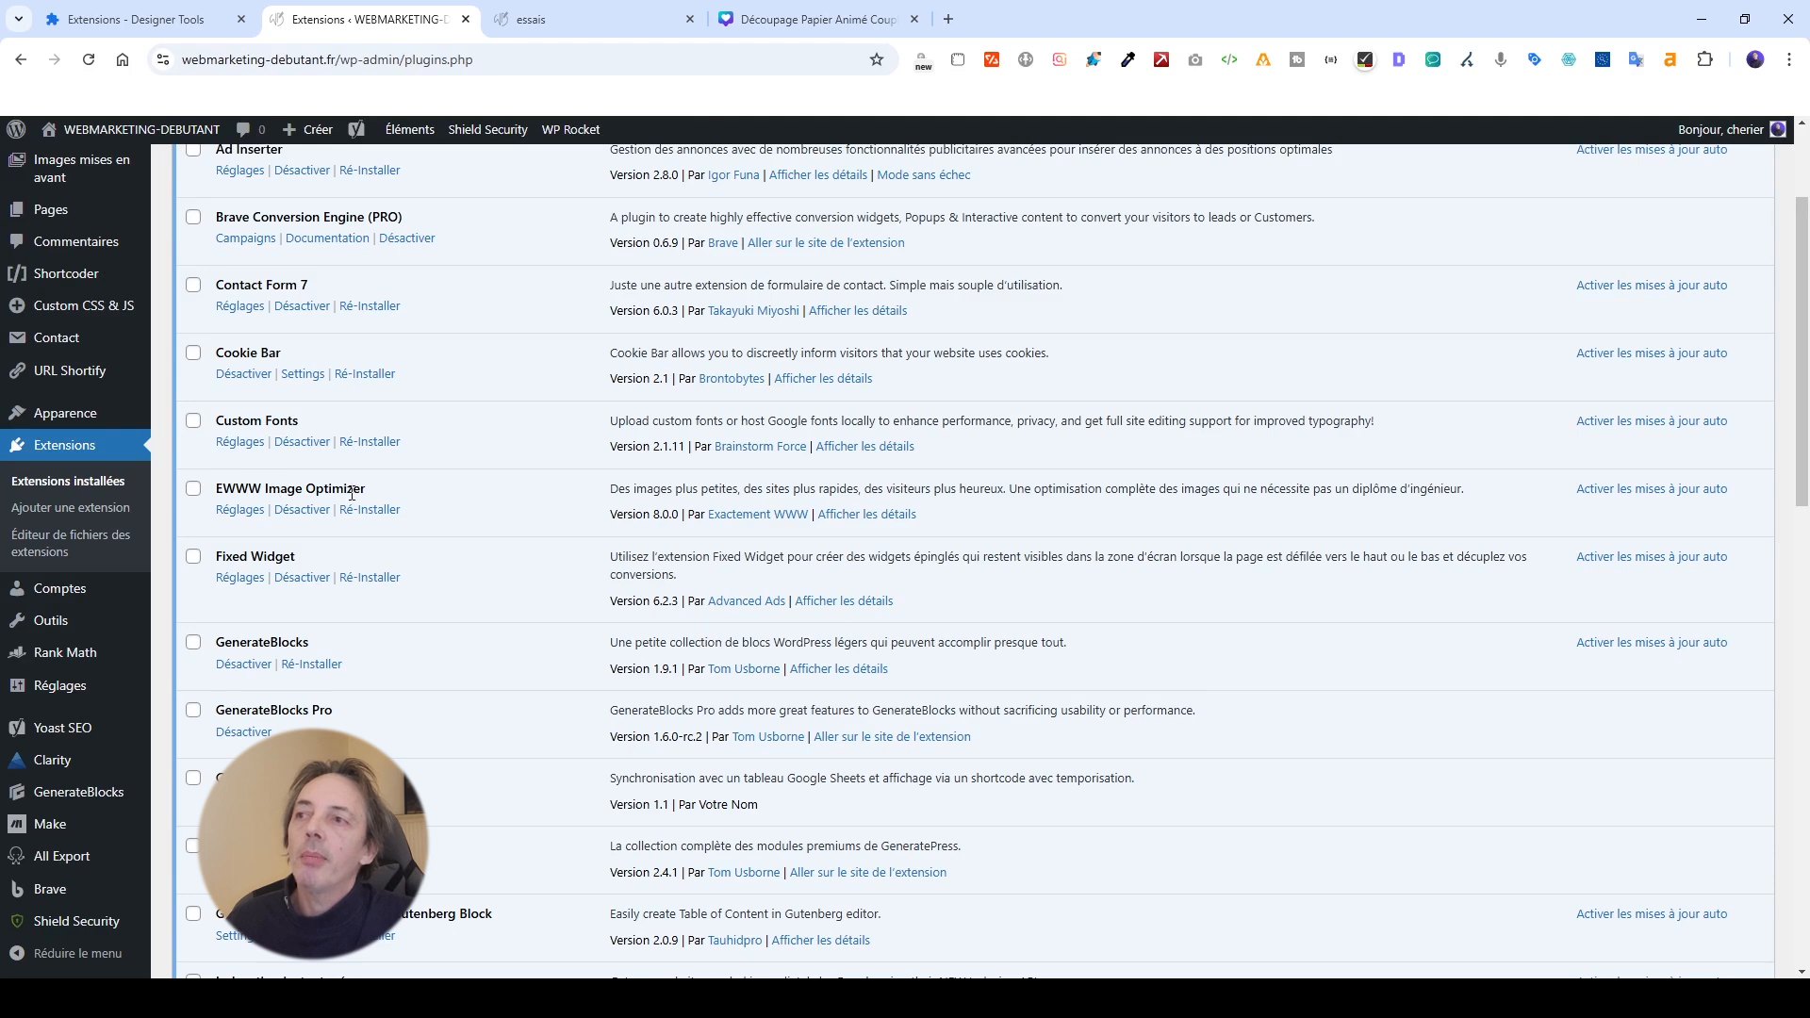
{"action": "scroll", "coordinate": [484, 529], "scroll_direction": "up", "scroll_amount": 2}
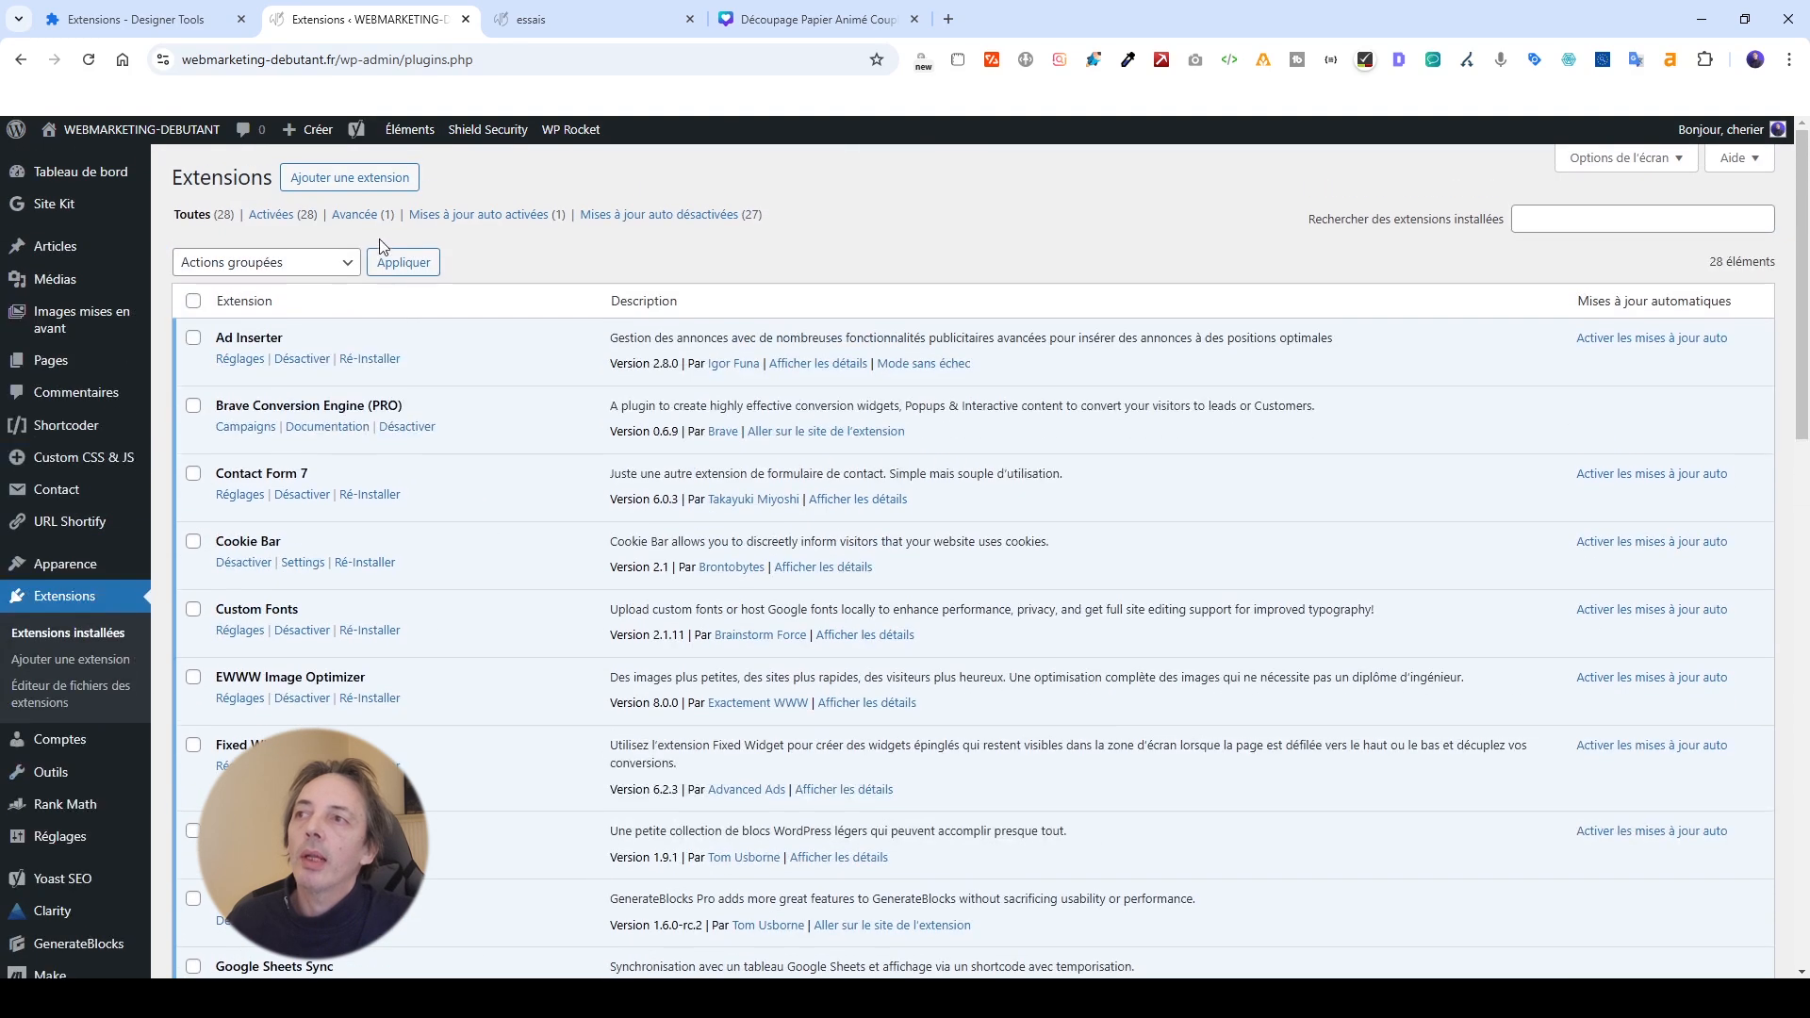
Search the directory of new extensions for "ewww" and open the Optimisation en masse page for media.
{"action": "left_click", "coordinate": [373, 178]}
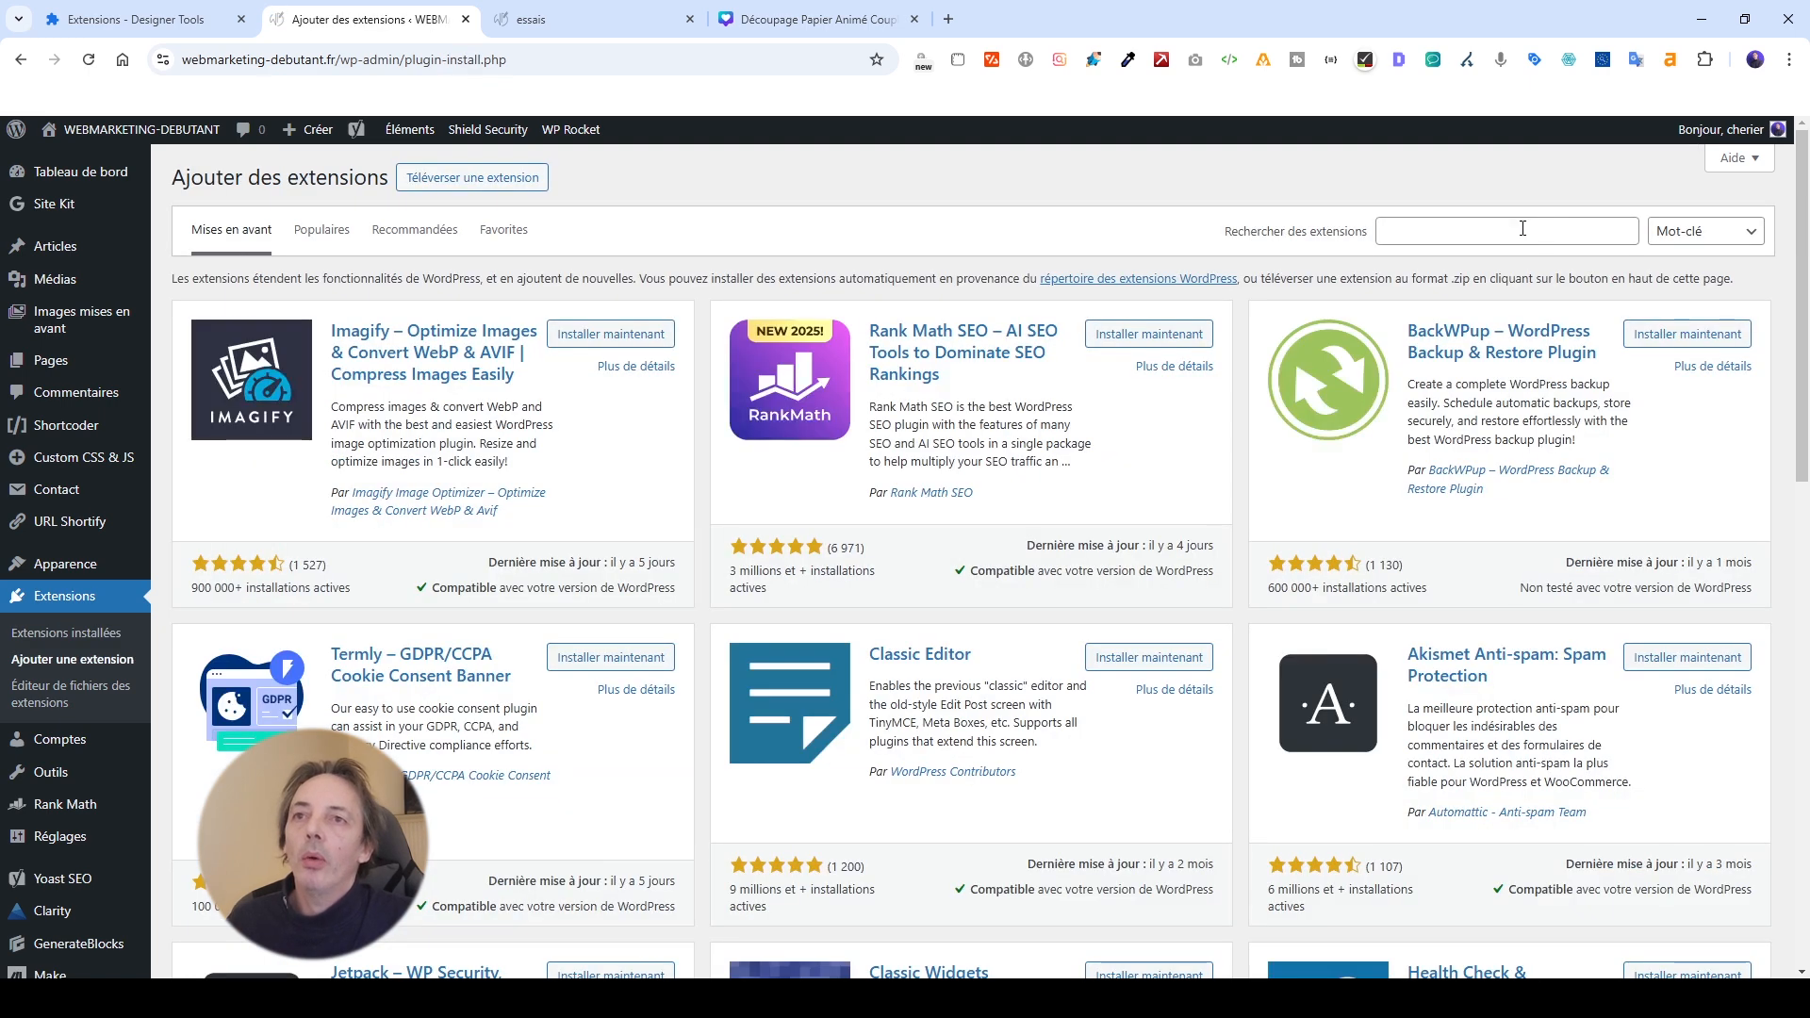
{"action": "left_click", "coordinate": [1522, 228]}
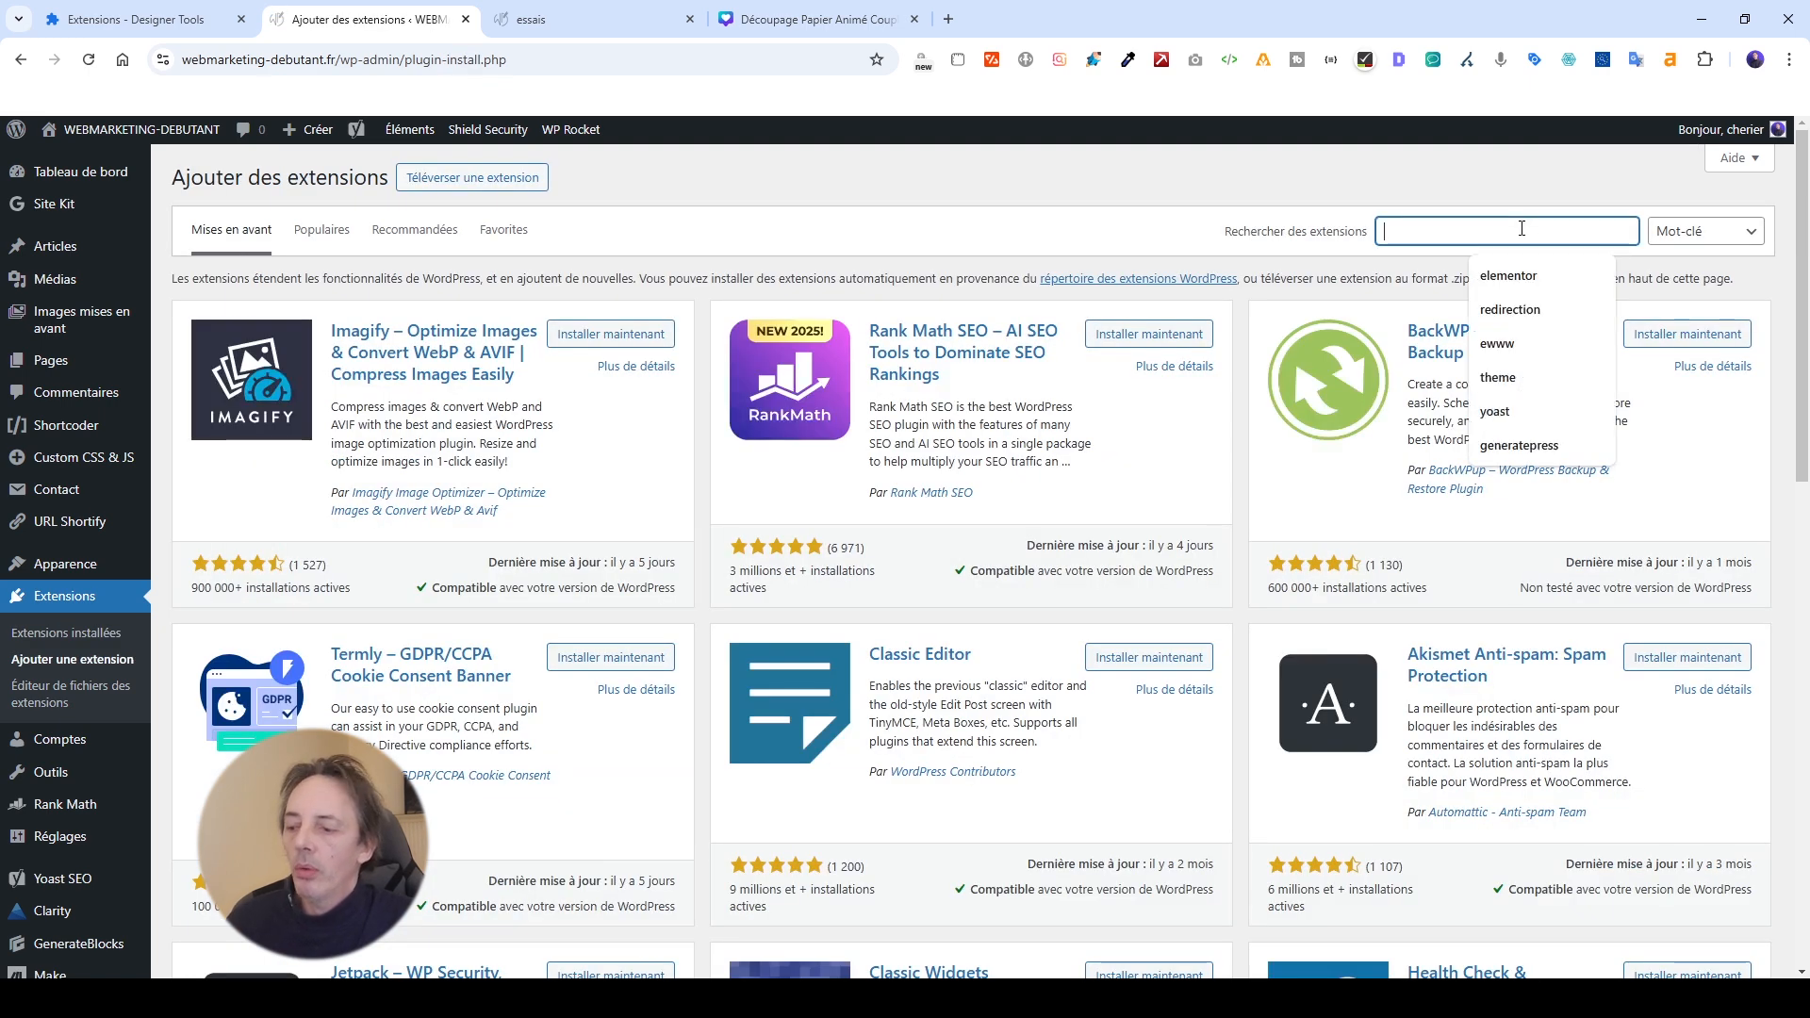
{"action": "type", "text": "ewww"}
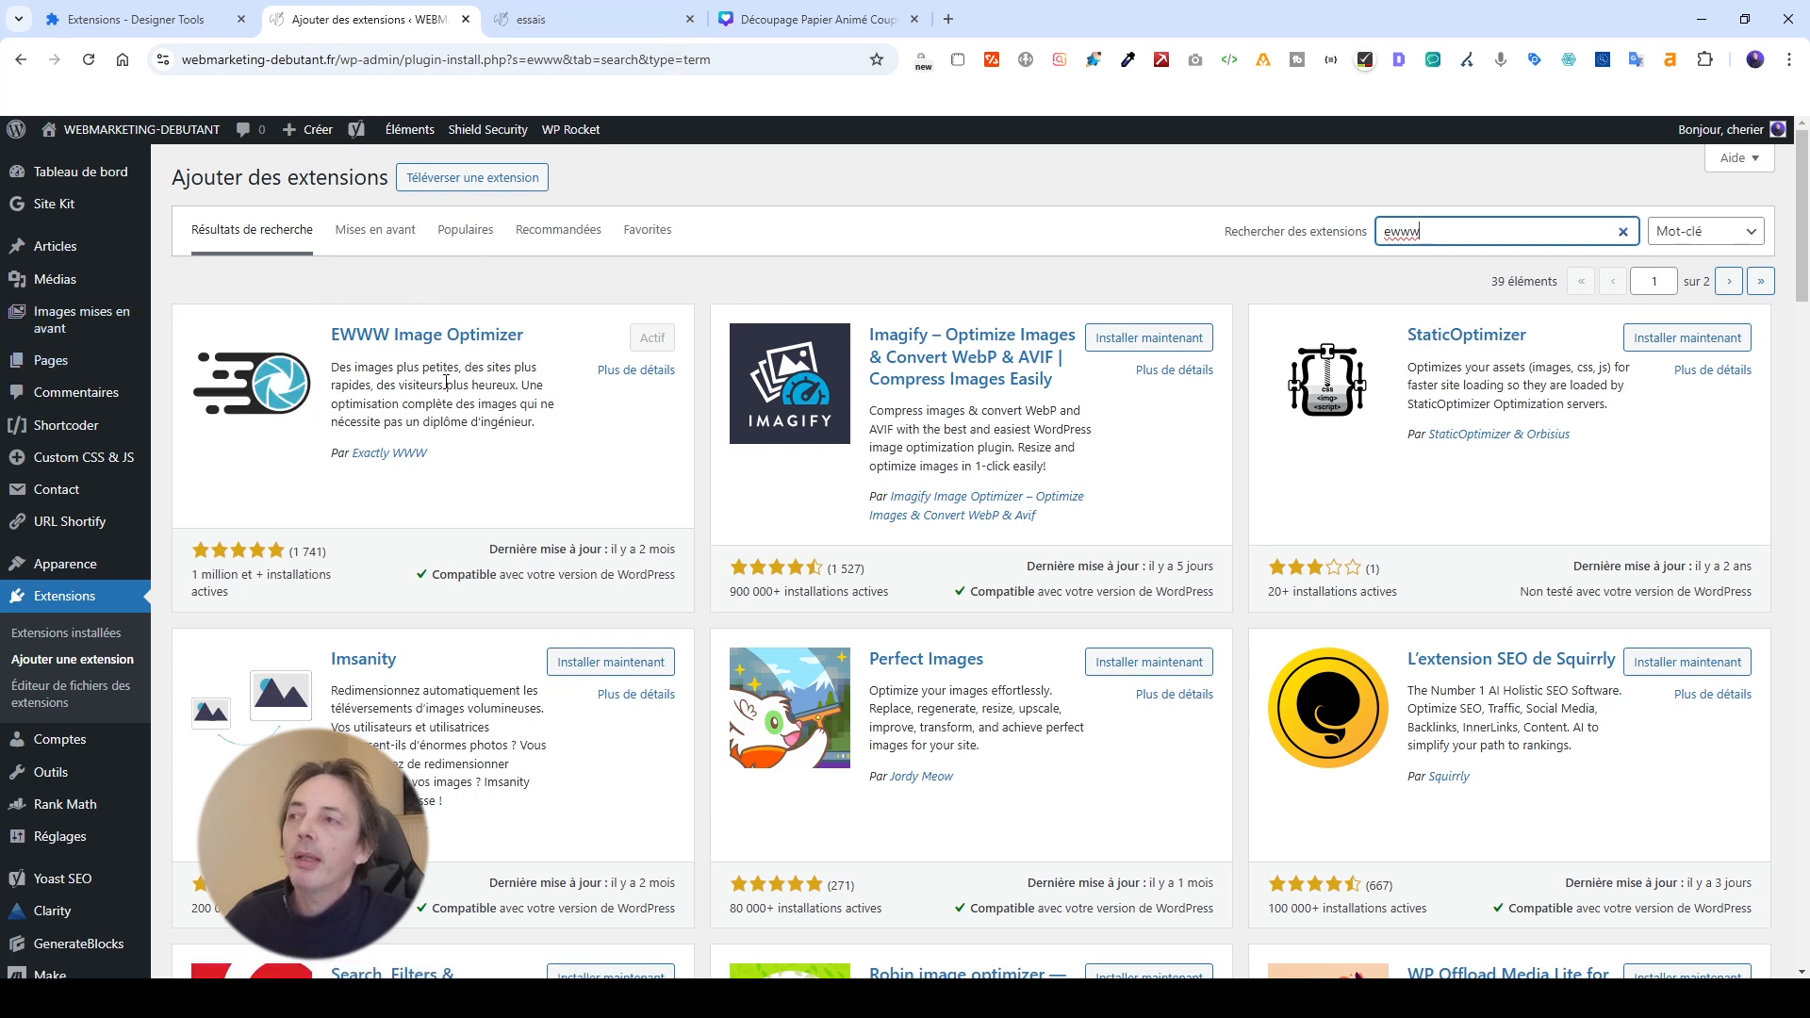
{"action": "mouse_move", "coordinate": [59, 292]}
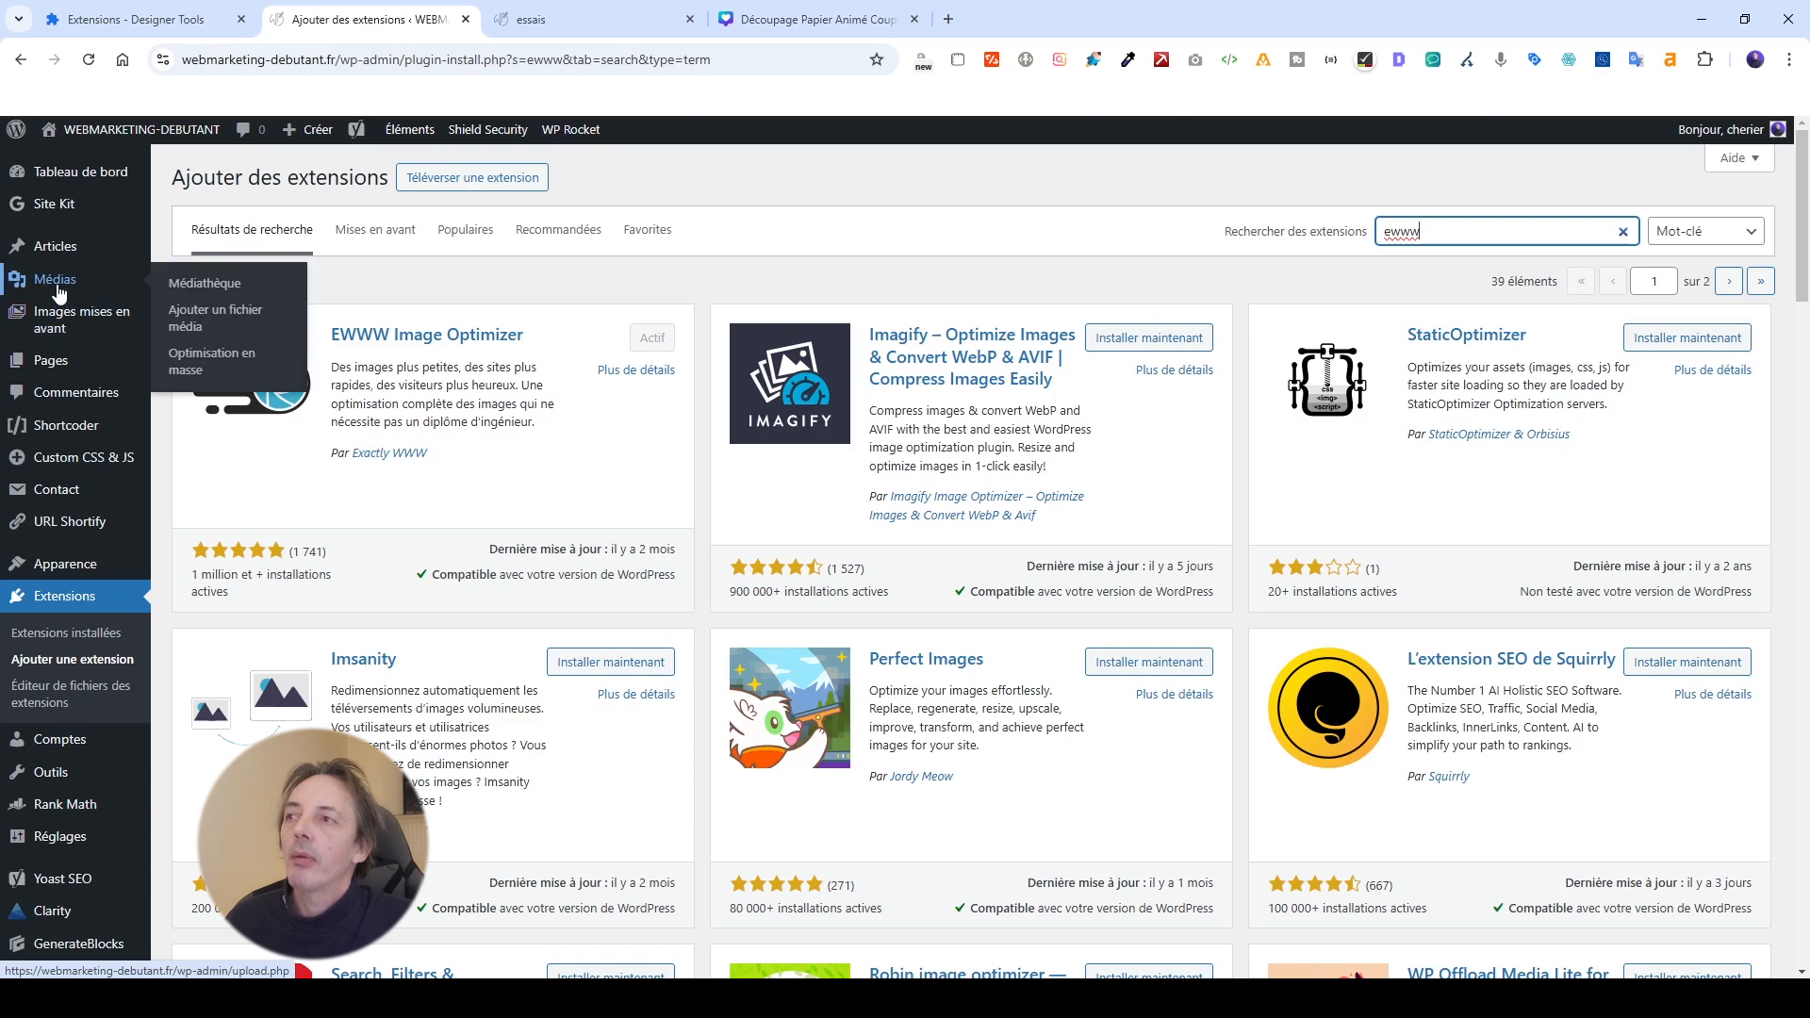
{"action": "left_click", "coordinate": [192, 375]}
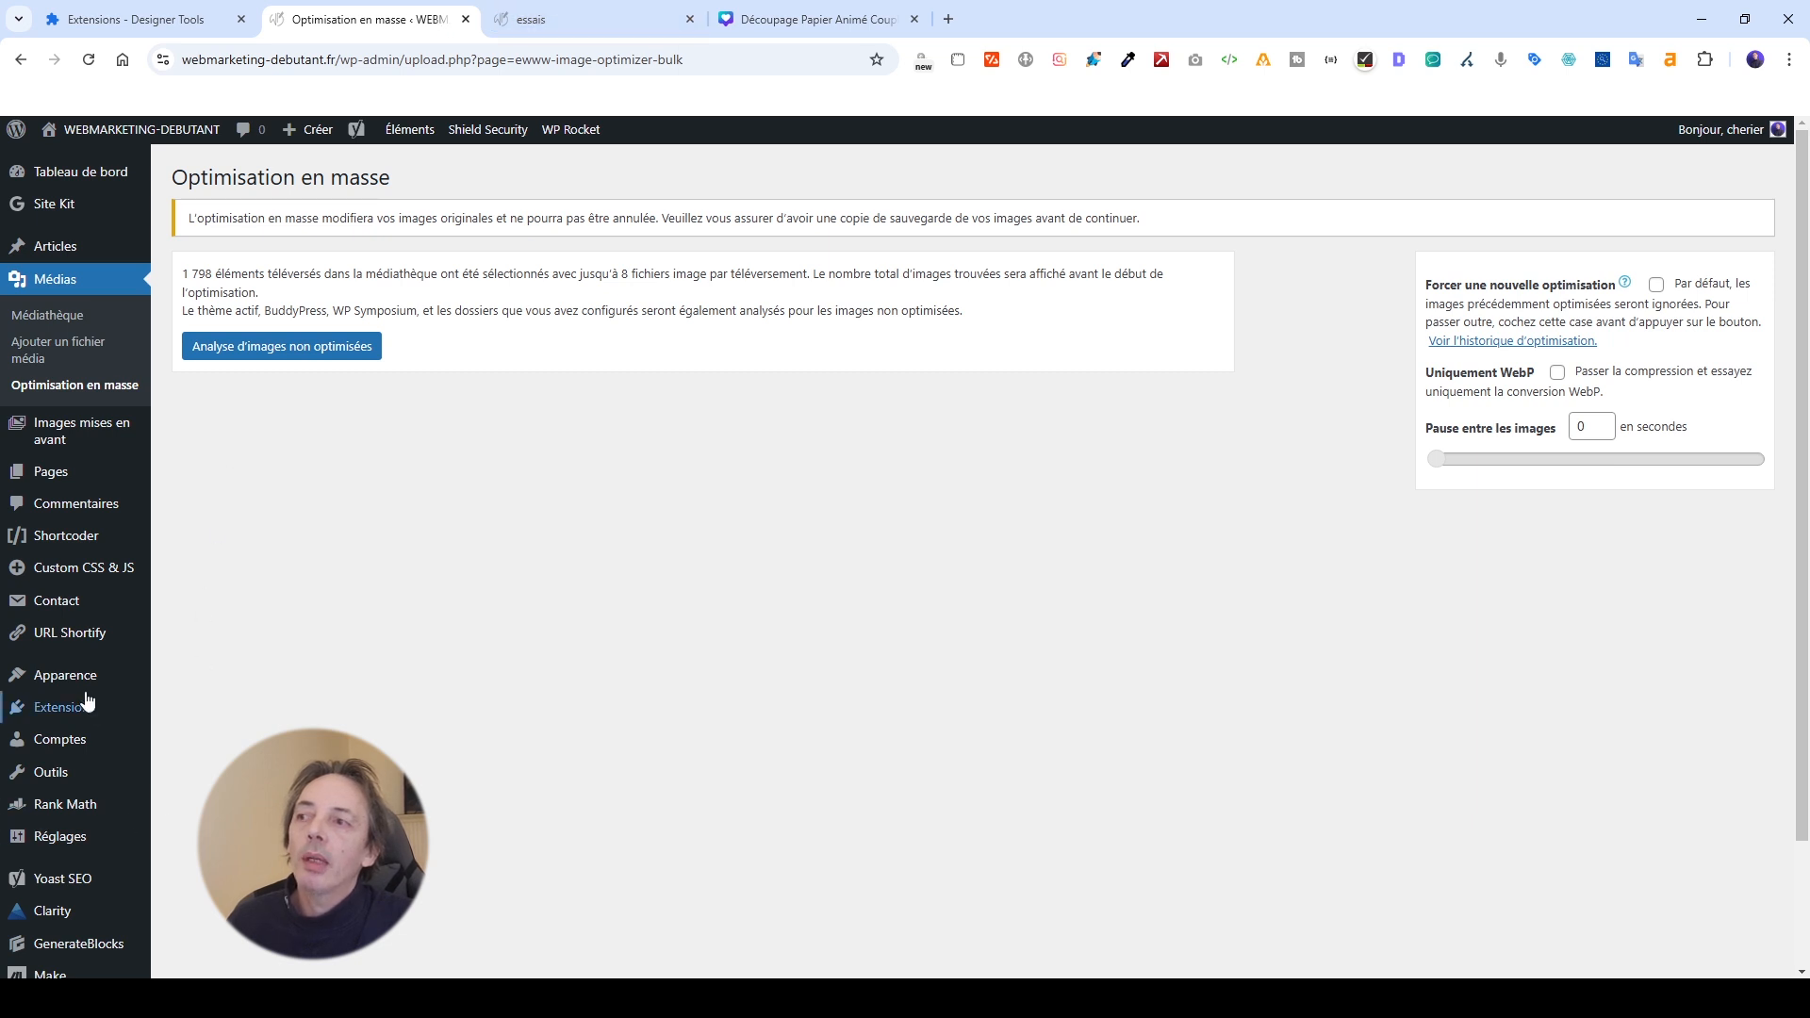
Find WP Rocket among the installed extensions and open the Média section of its settings.
{"action": "mouse_move", "coordinate": [81, 693]}
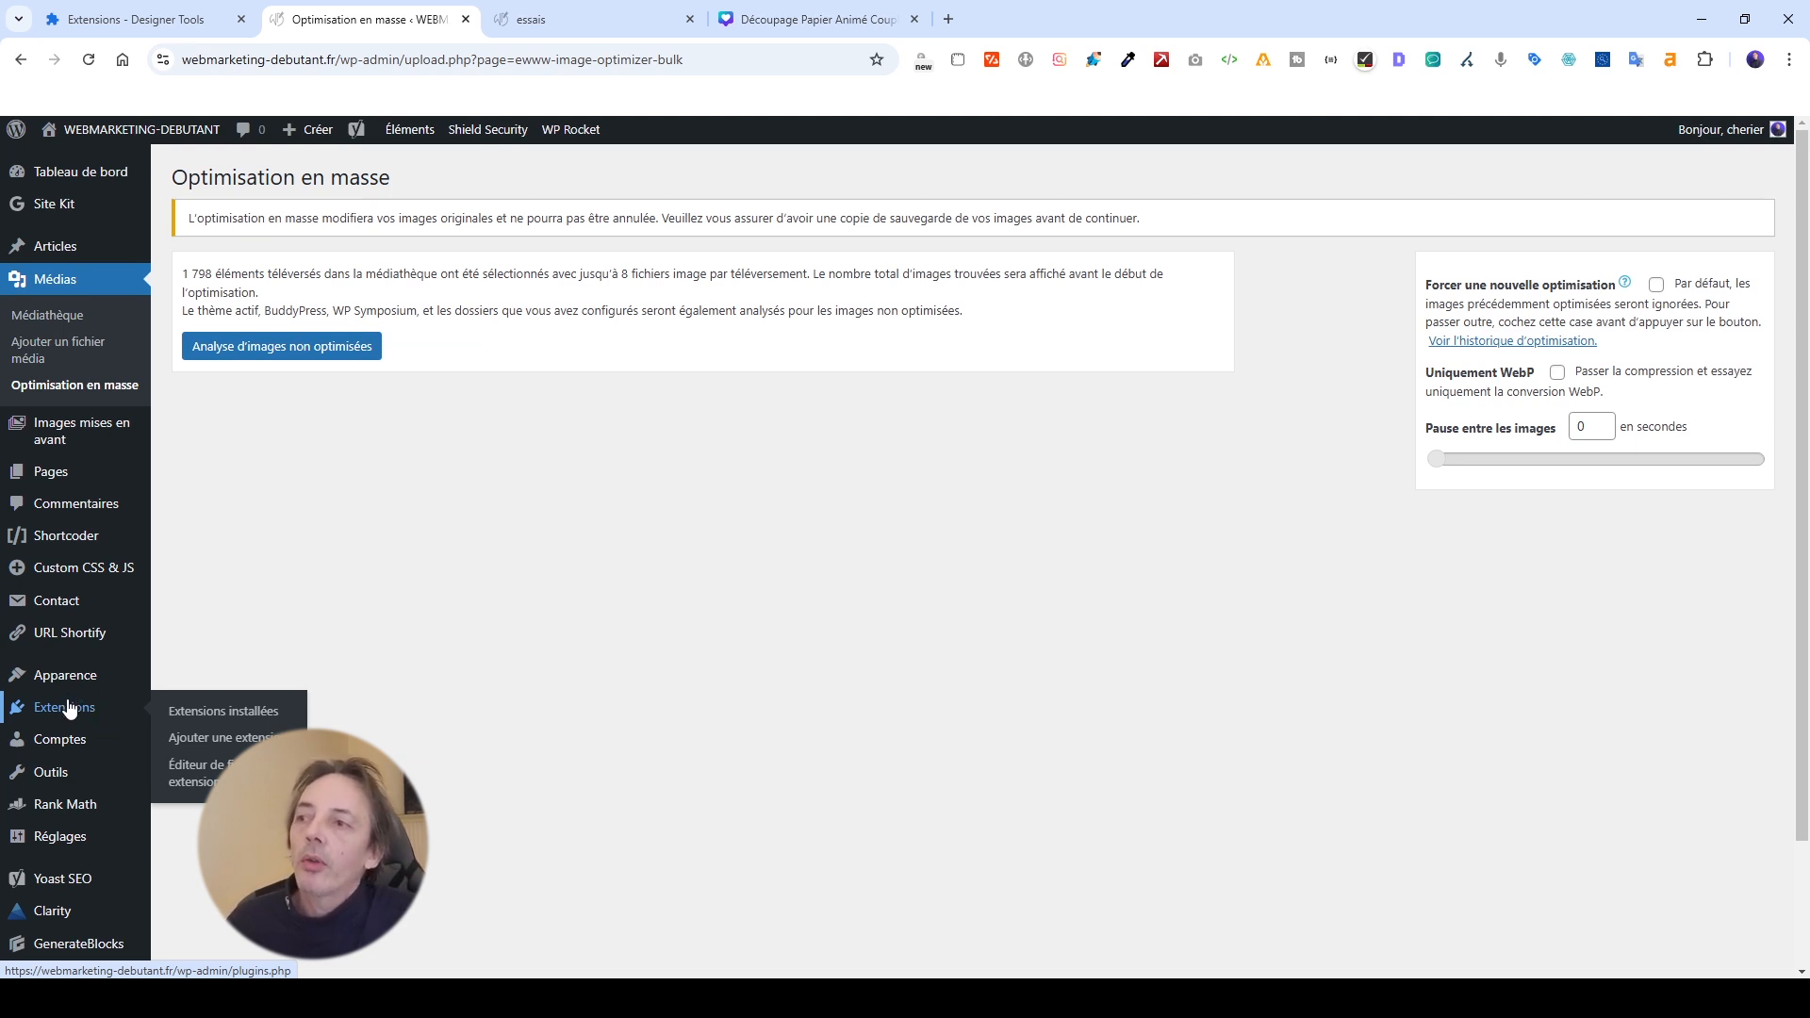
{"action": "left_click", "coordinate": [194, 719]}
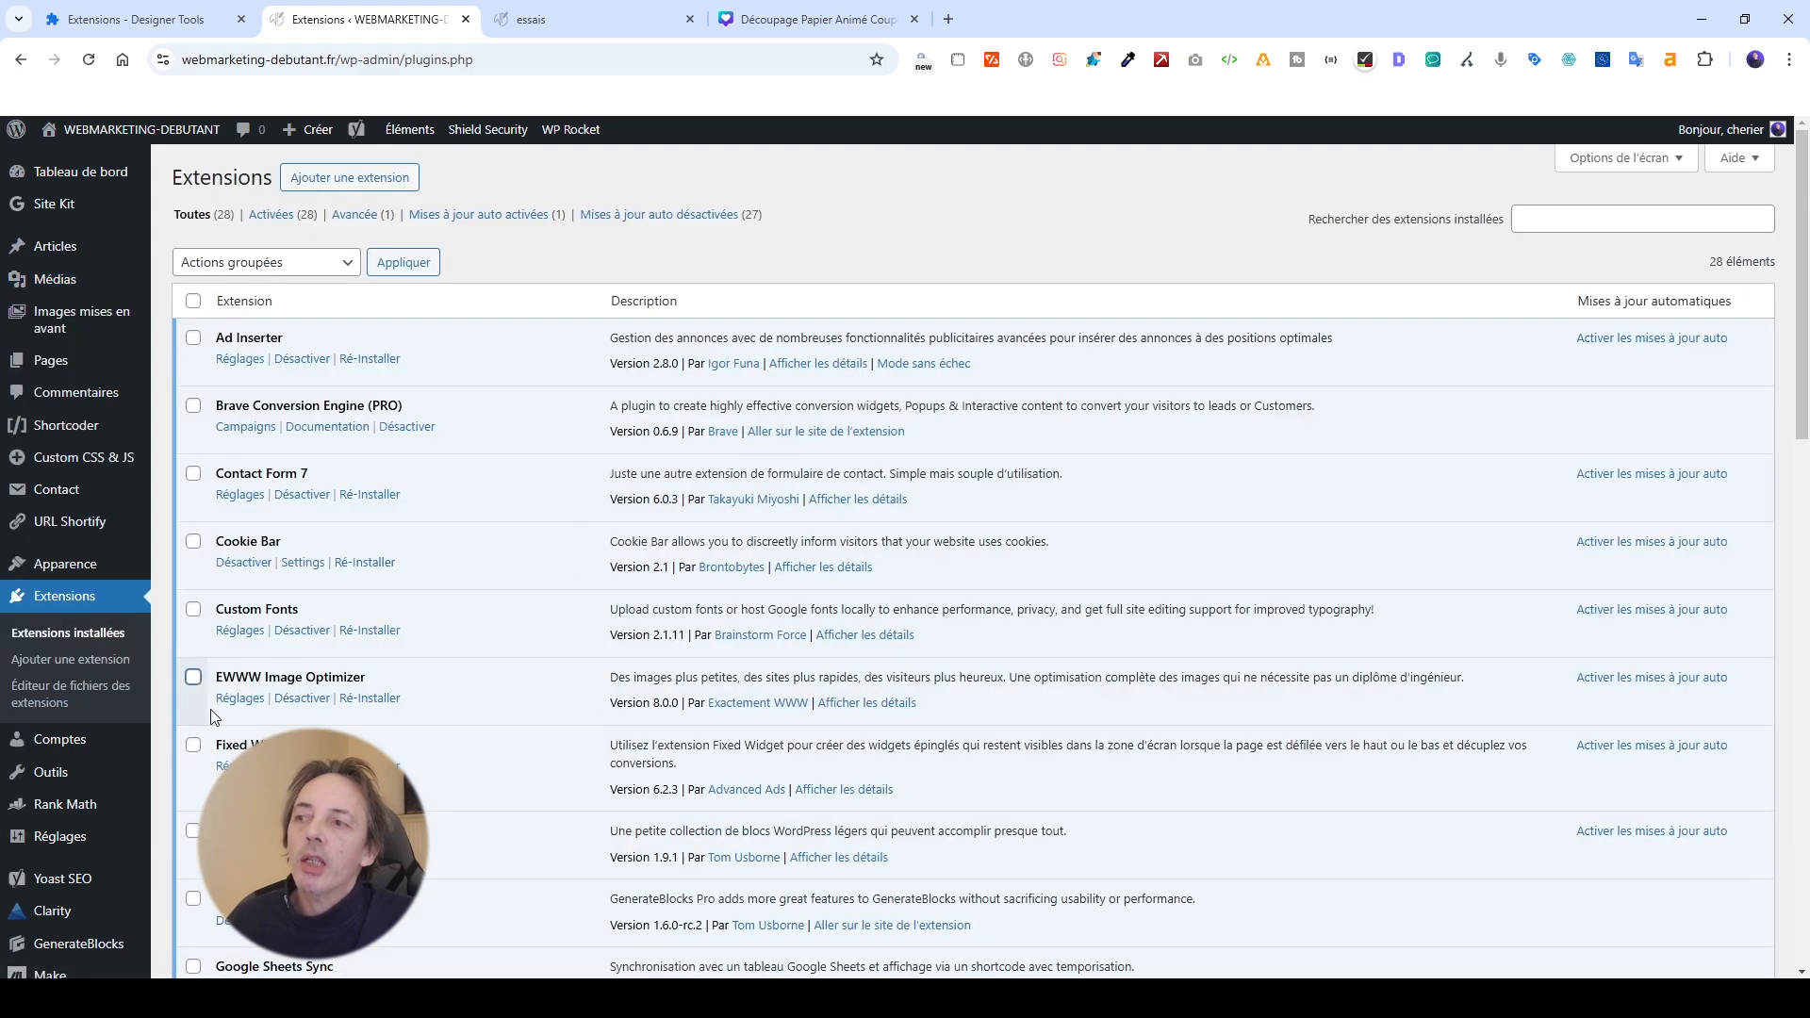
{"action": "scroll", "coordinate": [213, 718], "scroll_direction": "down", "scroll_amount": 5}
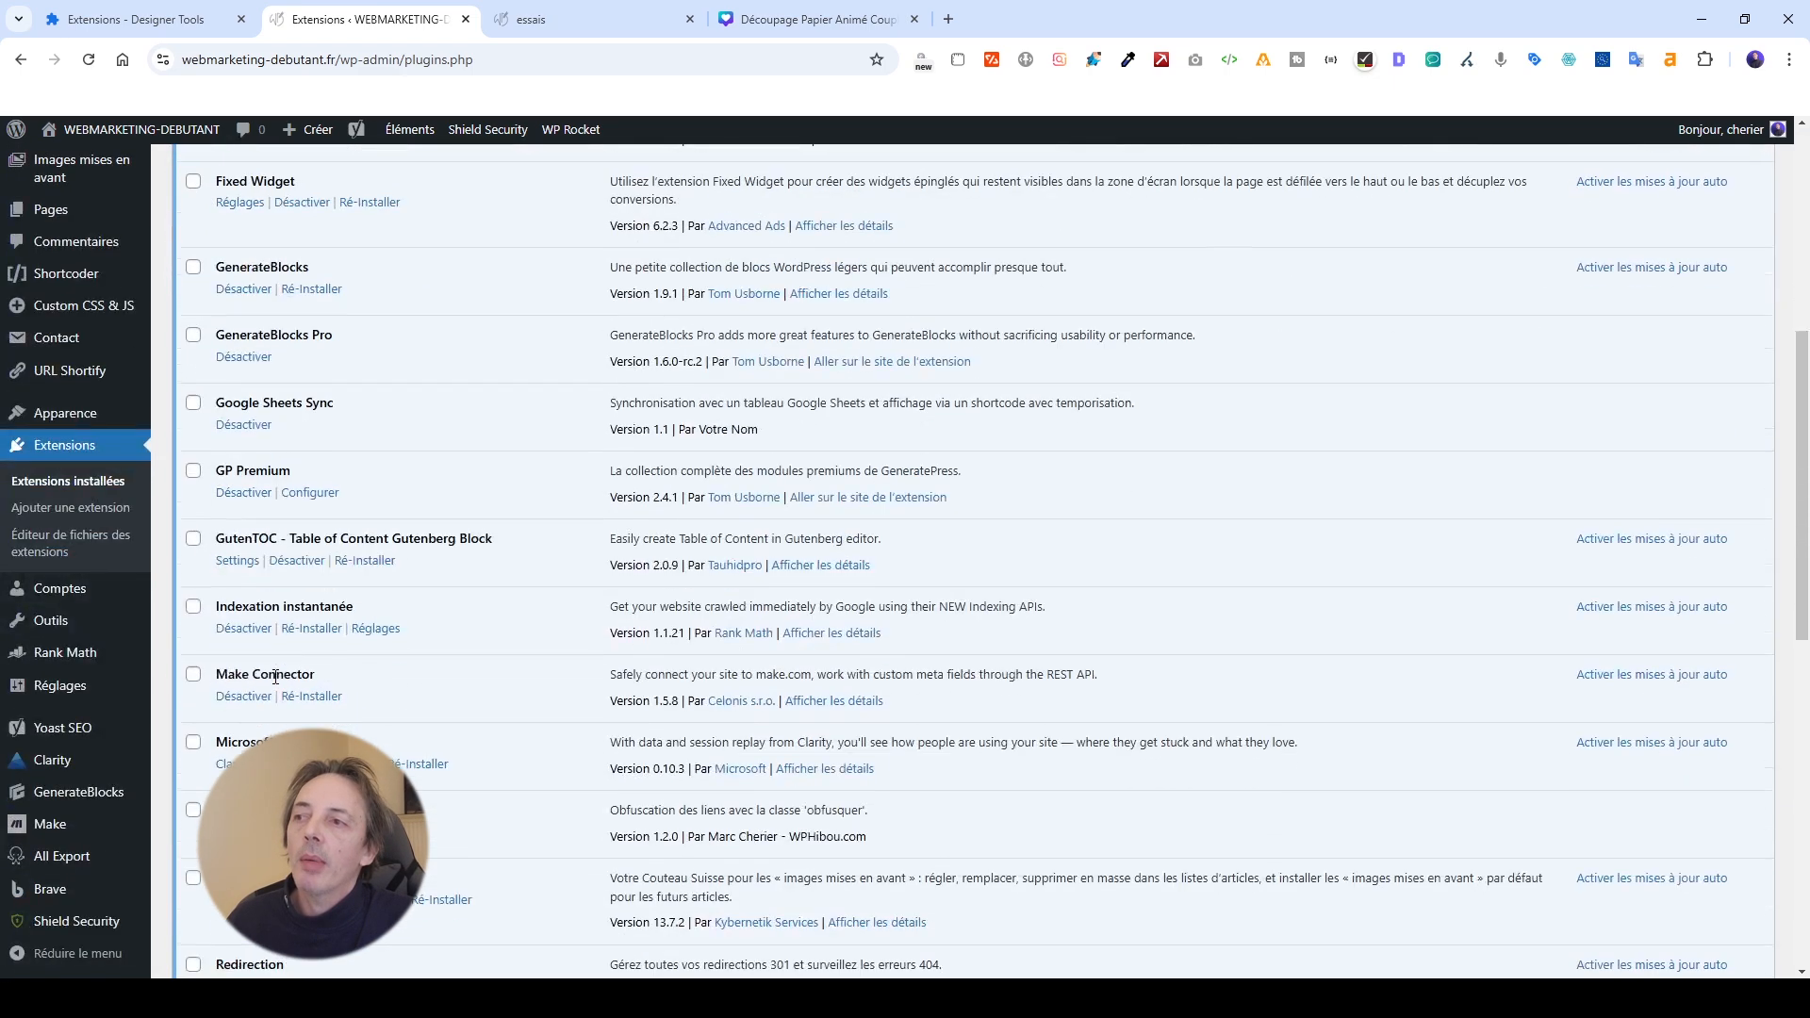
{"action": "scroll", "coordinate": [275, 677], "scroll_direction": "down", "scroll_amount": 4}
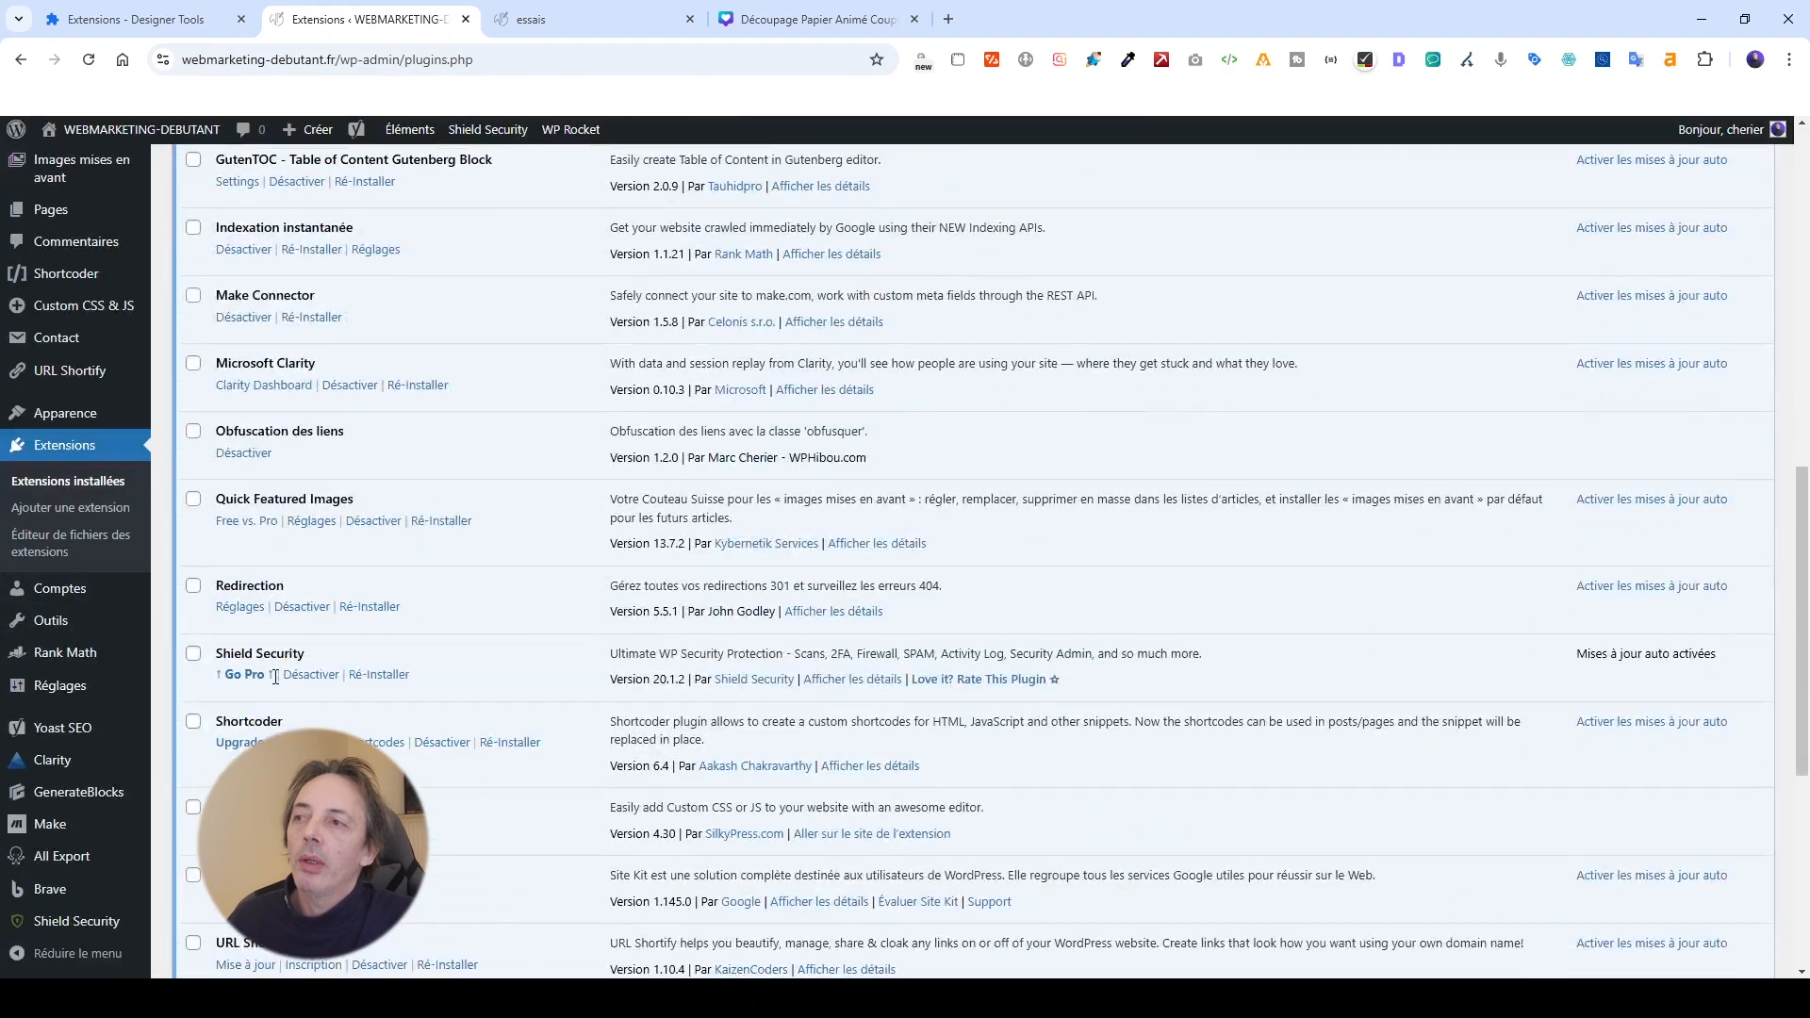
{"action": "scroll", "coordinate": [276, 676], "scroll_direction": "down", "scroll_amount": 5}
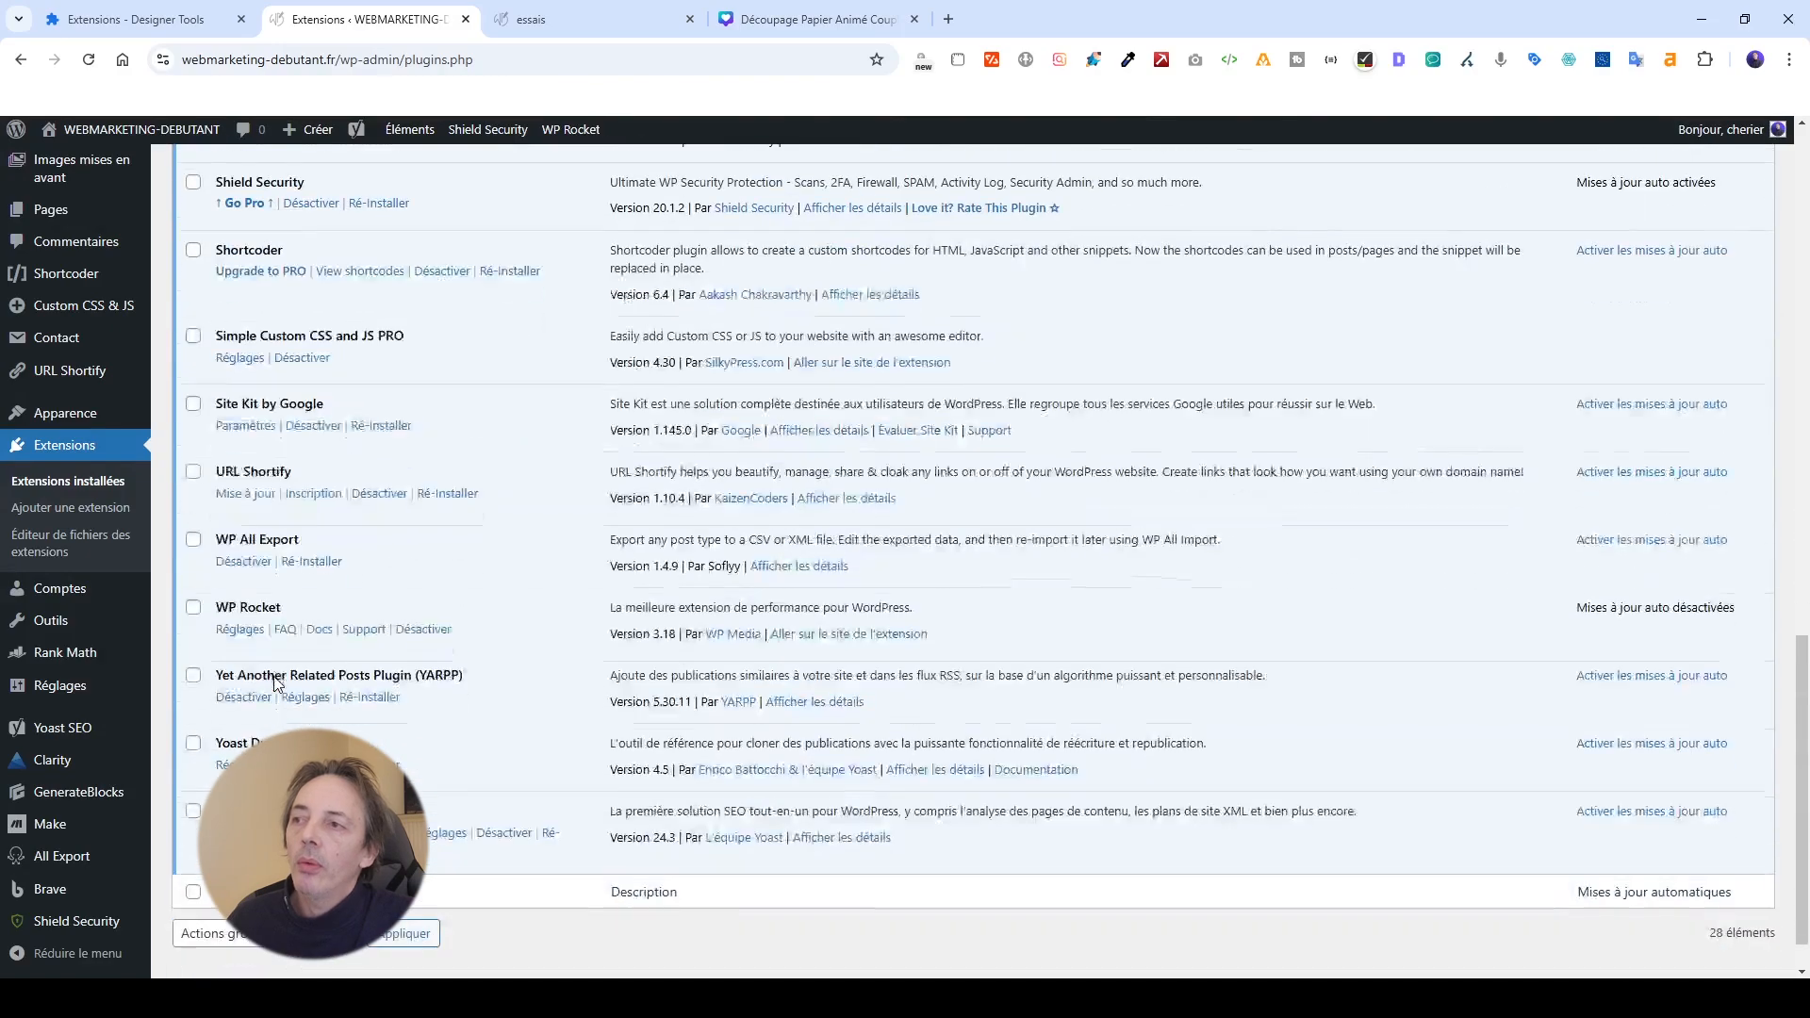
{"action": "left_click", "coordinate": [241, 635]}
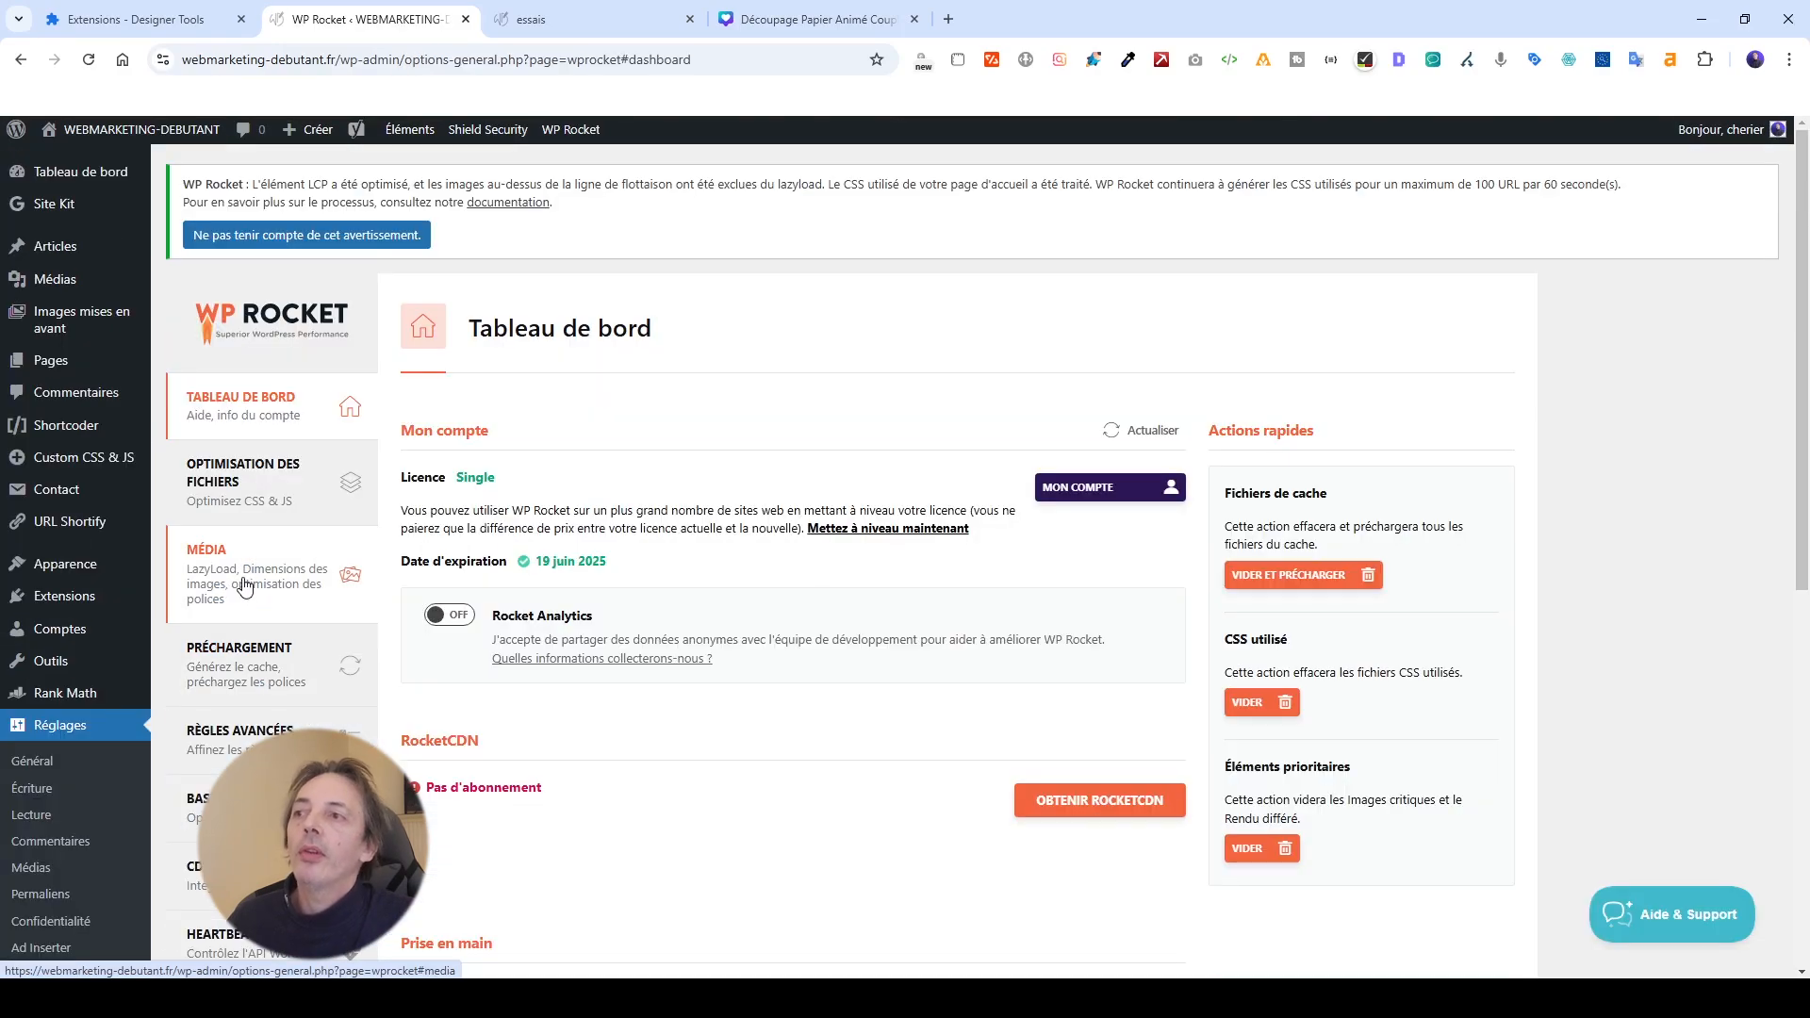
{"action": "left_click", "coordinate": [243, 586]}
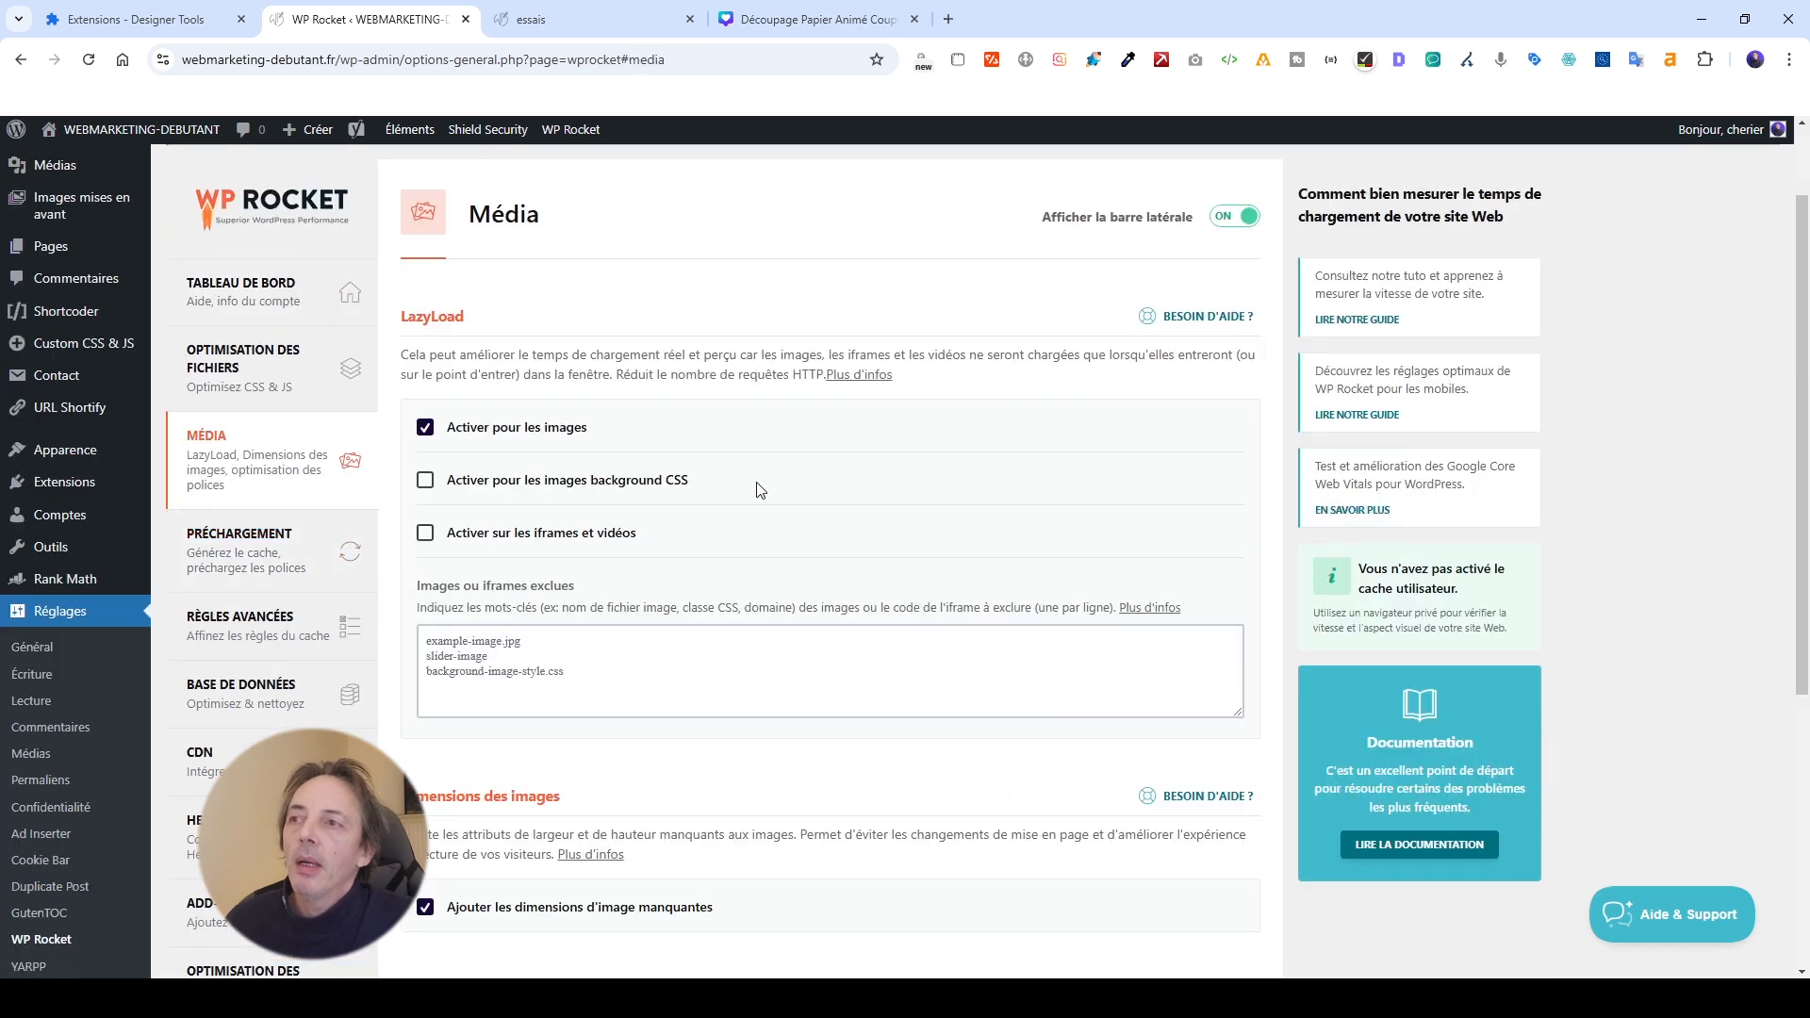
Examine the LazyLoad, image dimensions and fonts options in WP Rocket's Média settings.
{"action": "scroll", "coordinate": [729, 505], "scroll_direction": "down", "scroll_amount": 2}
{"action": "scroll", "coordinate": [729, 504], "scroll_direction": "up", "scroll_amount": 2}
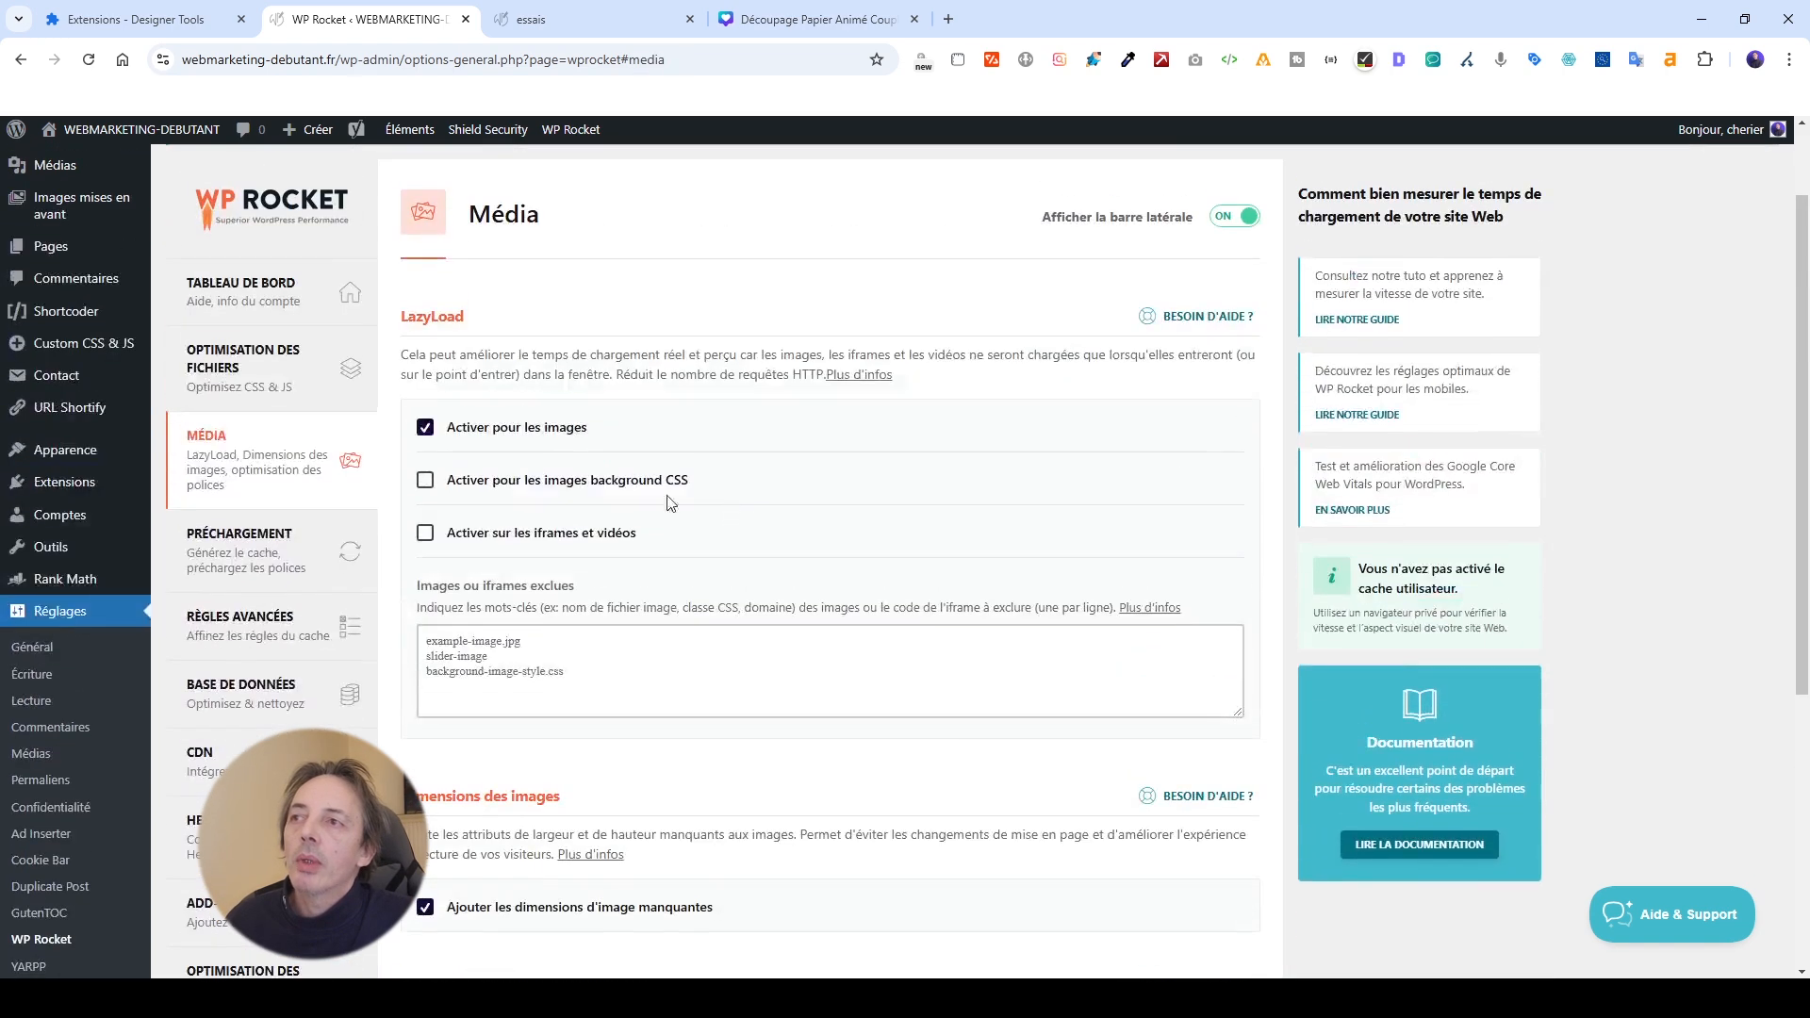
{"action": "left_click_drag", "start_coordinate": [406, 316], "coordinate": [647, 314]}
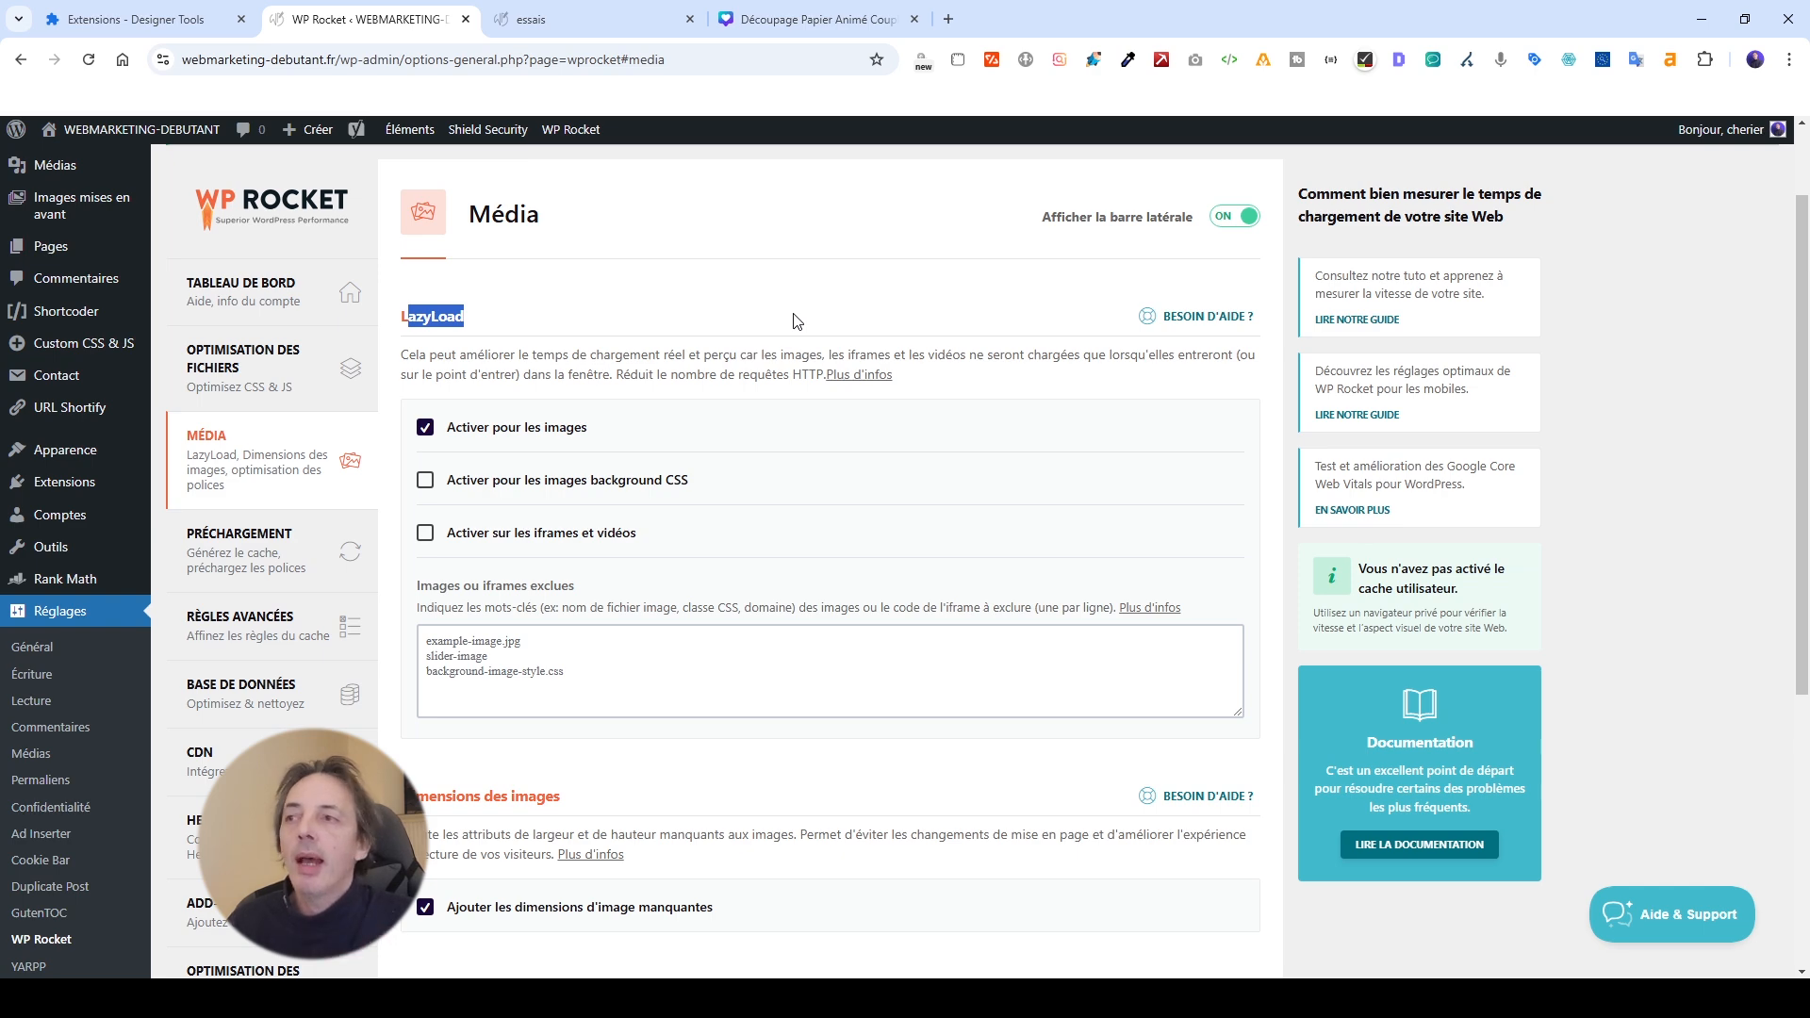
{"action": "scroll", "coordinate": [900, 458], "scroll_direction": "down", "scroll_amount": 2}
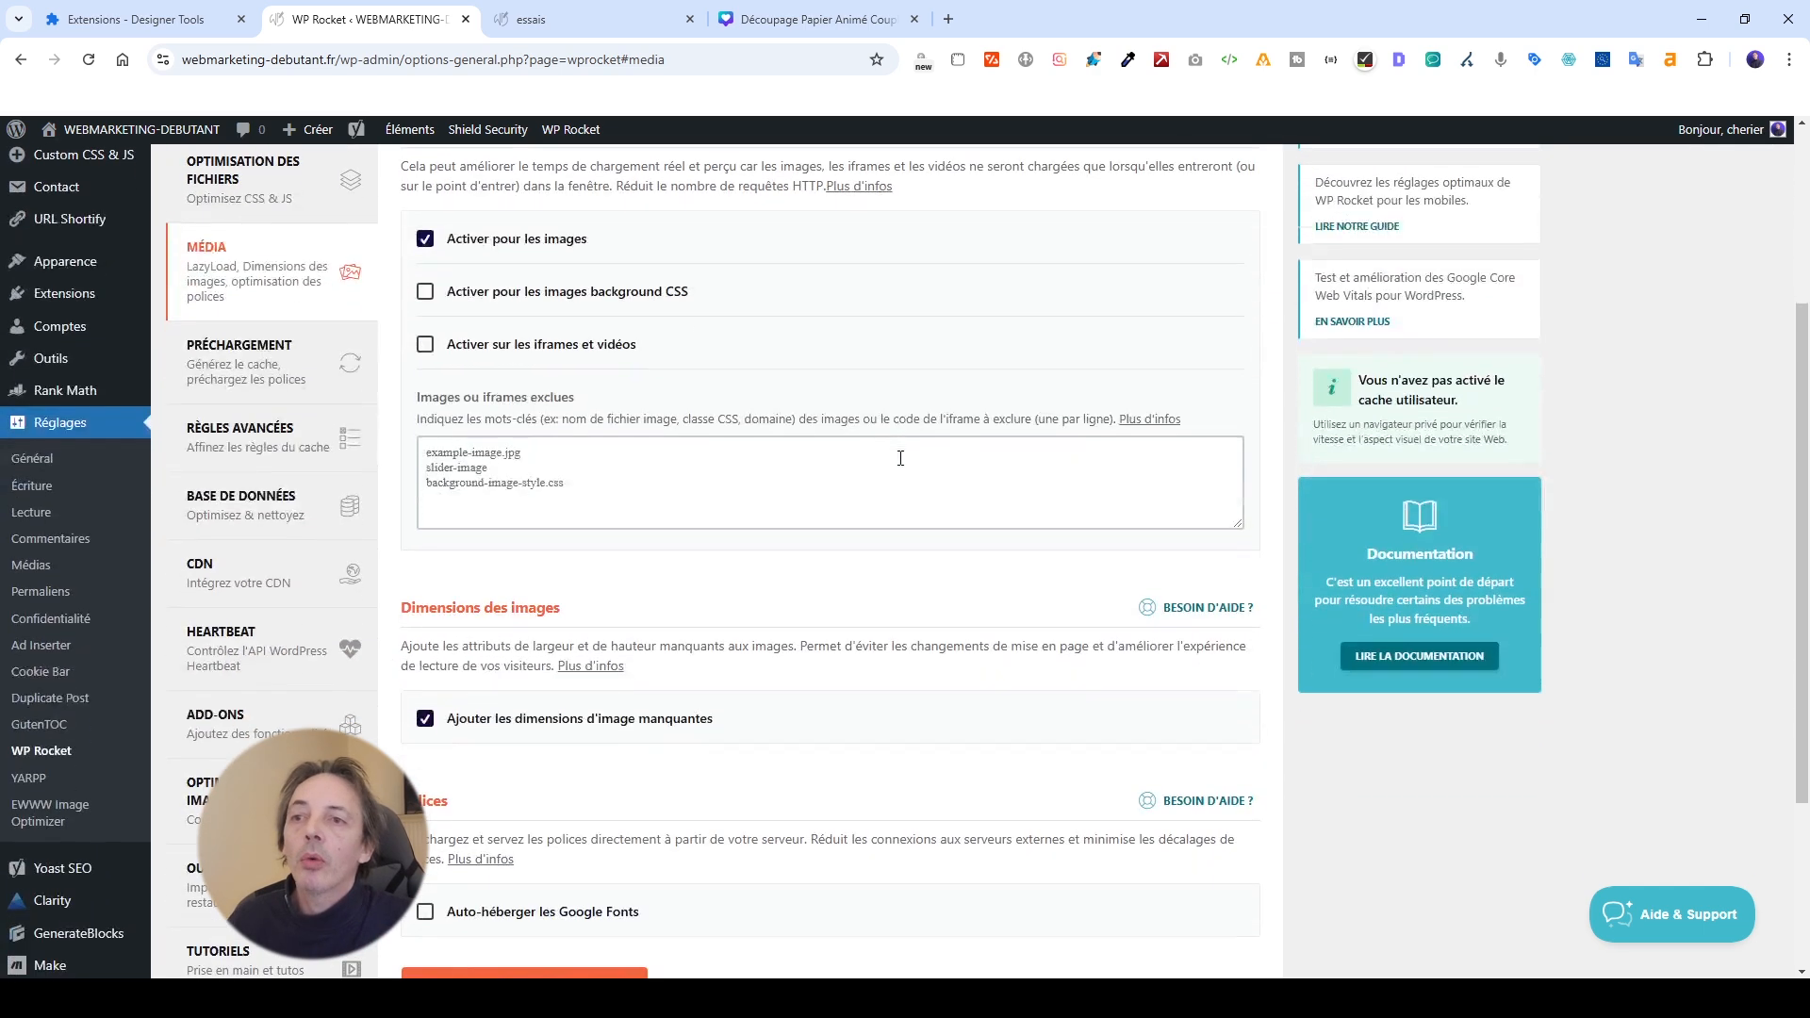
{"action": "scroll", "coordinate": [899, 459], "scroll_direction": "down", "scroll_amount": 1}
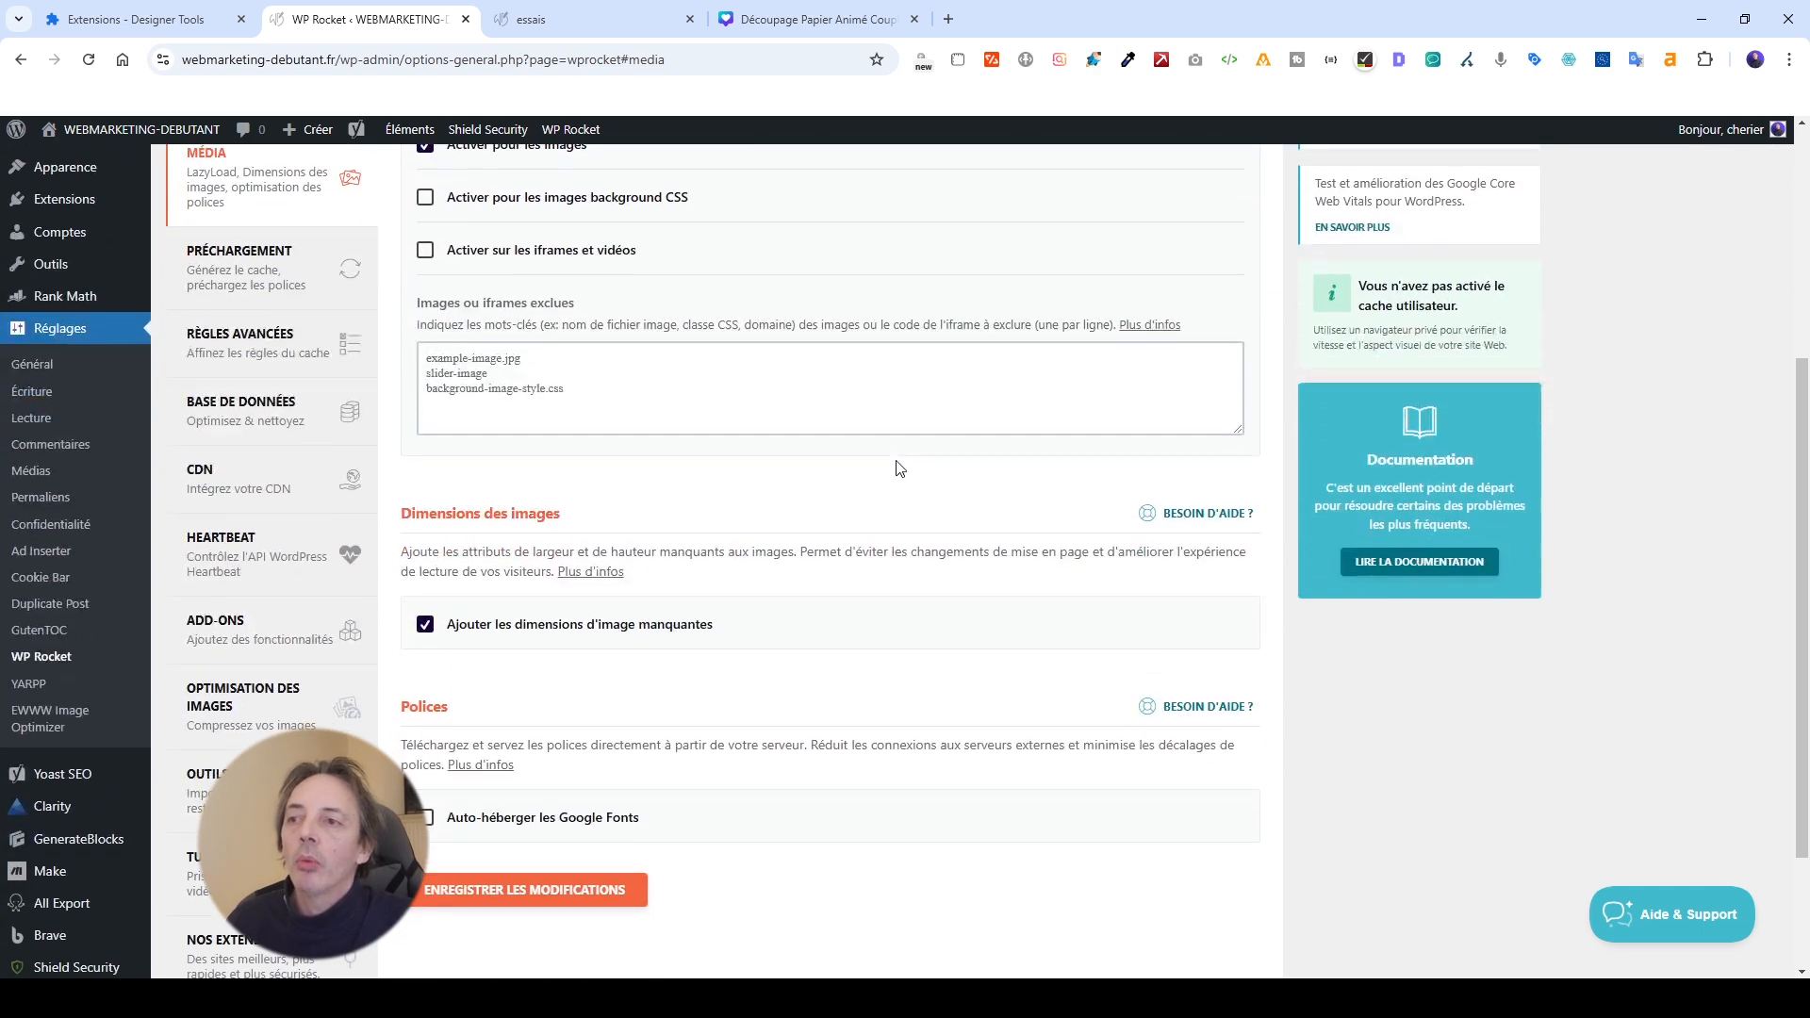
{"action": "scroll", "coordinate": [900, 462], "scroll_direction": "up", "scroll_amount": 4}
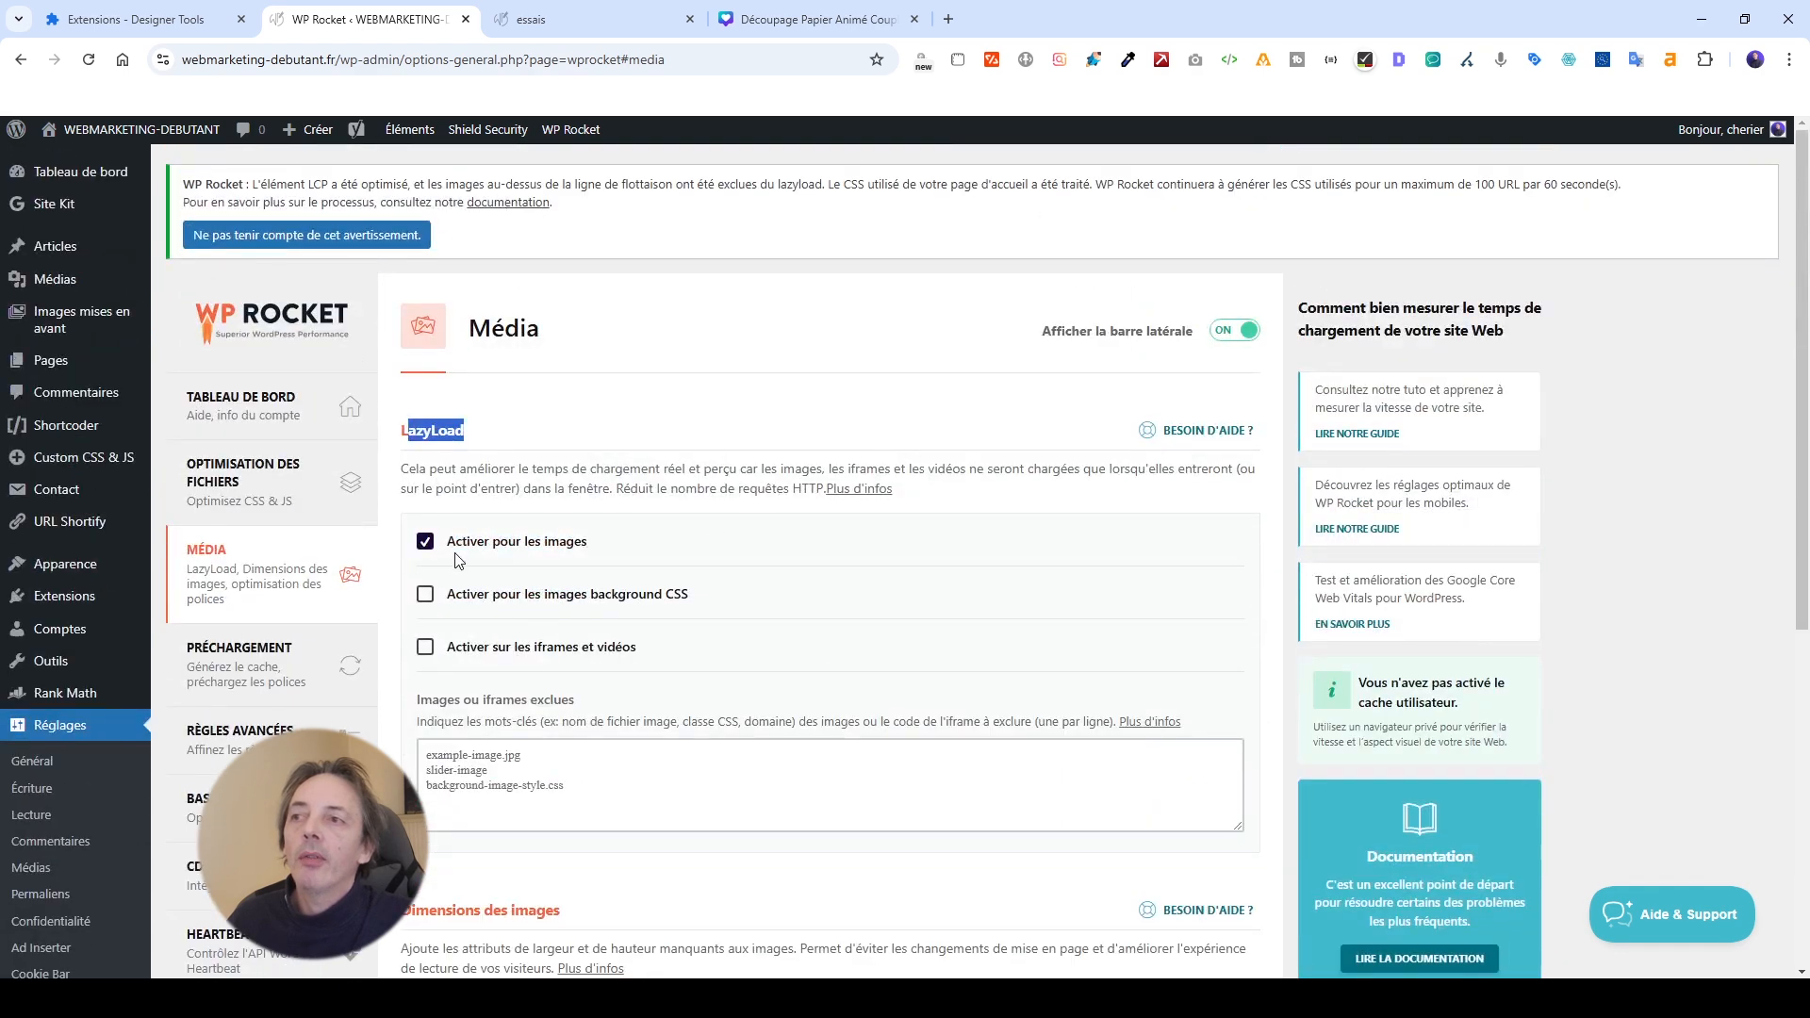